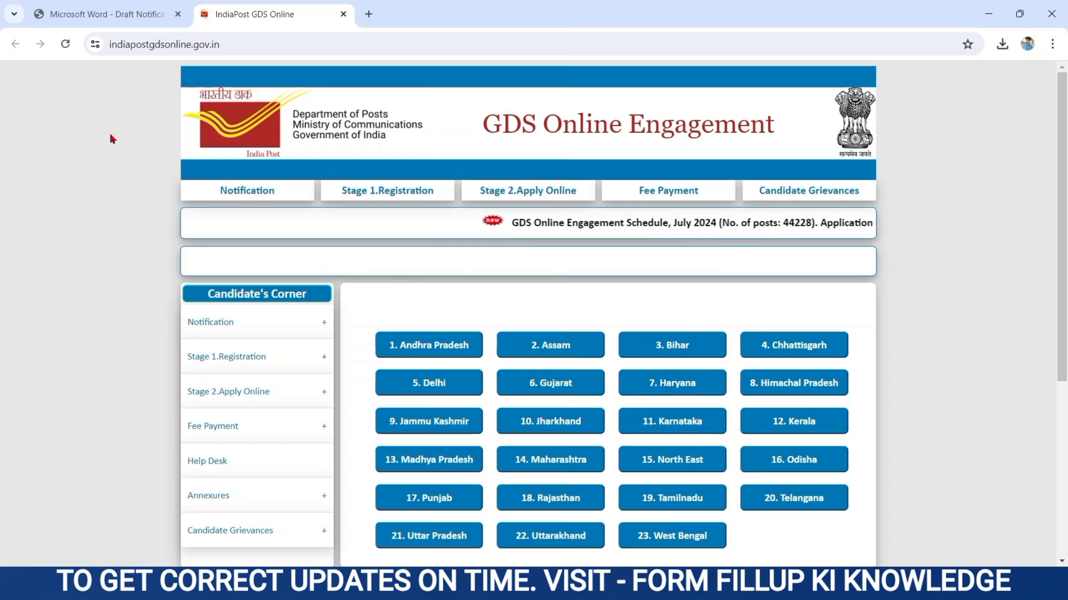
- Switch to the Draft Notification tab to view the notification PDF's TRCA slab table
{"action": "left_click", "coordinate": [108, 20]}
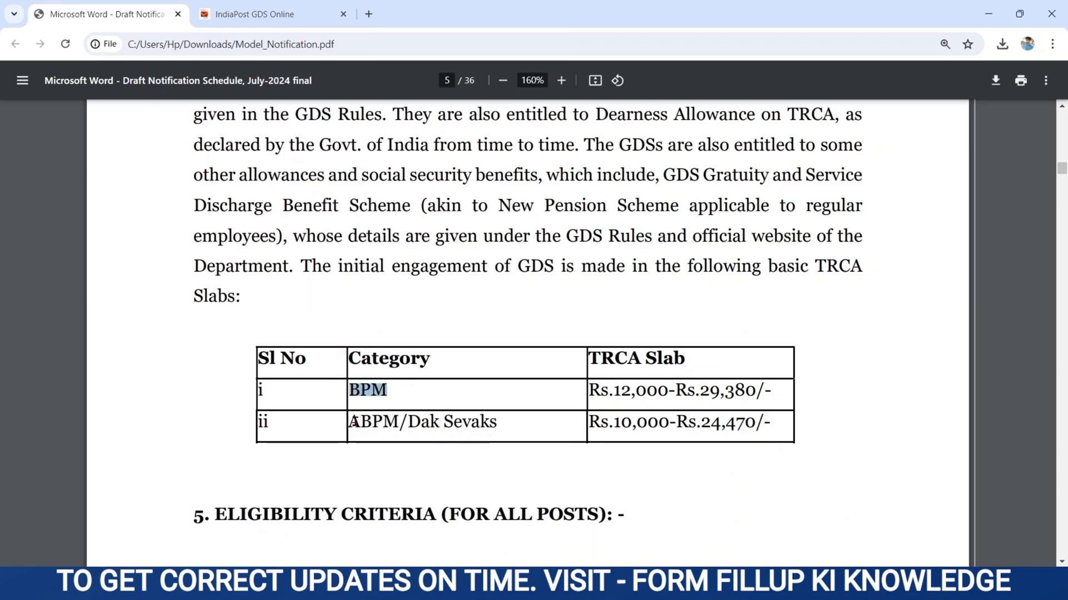
- Highlight the ABPM/Dak Sevaks category and the Rs.12,000 BPM and Rs.10,000 ABPM slabs, then return to GDS Online
{"action": "left_click_drag", "start_coordinate": [410, 427], "coordinate": [579, 431]}
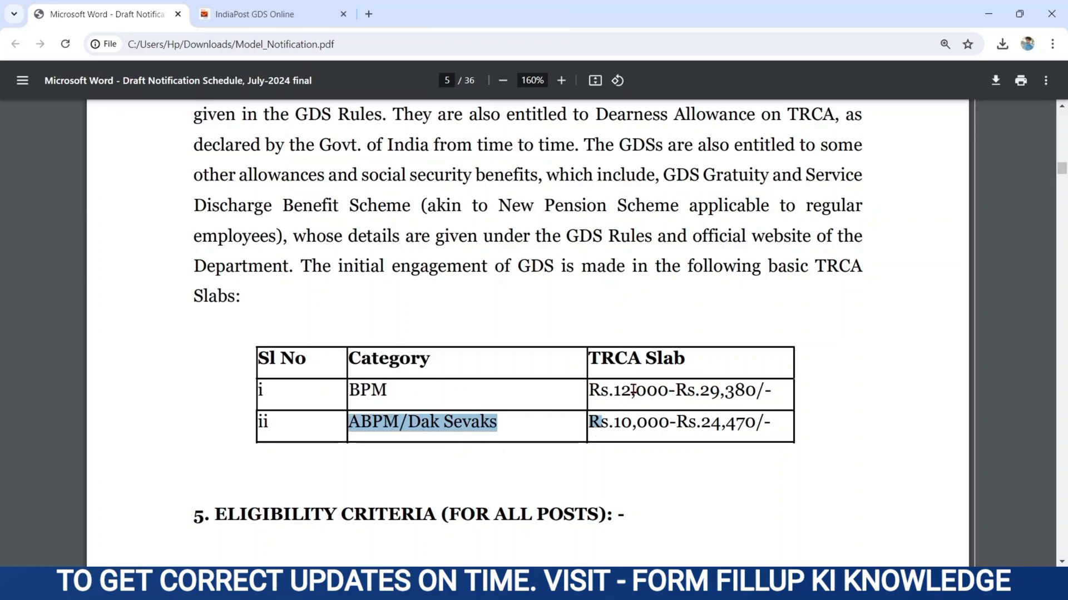
{"action": "left_click_drag", "start_coordinate": [591, 391], "coordinate": [669, 400]}
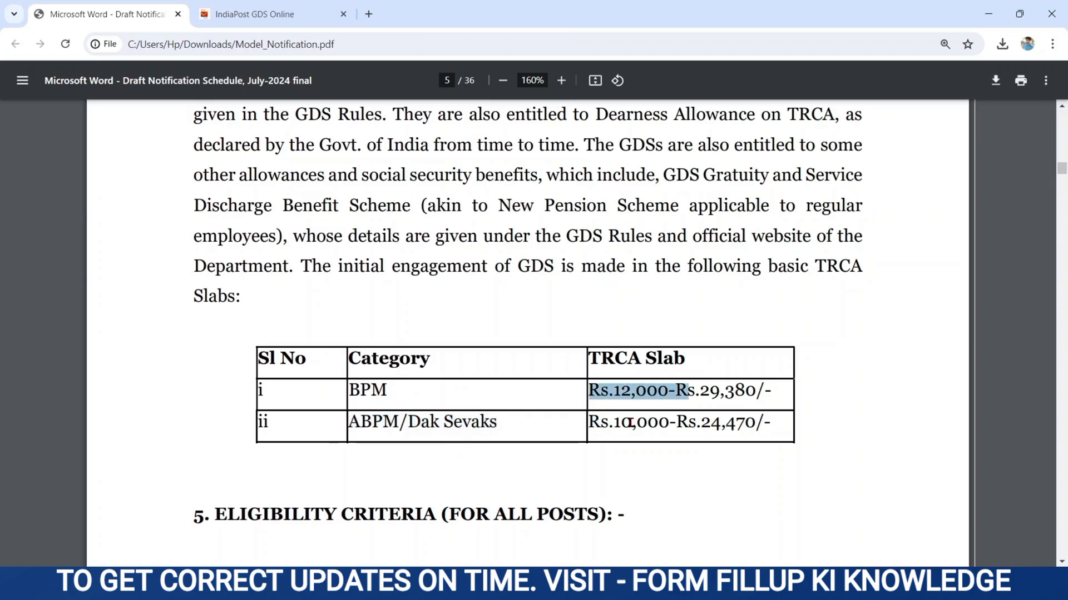
{"action": "left_click_drag", "start_coordinate": [595, 422], "coordinate": [711, 440]}
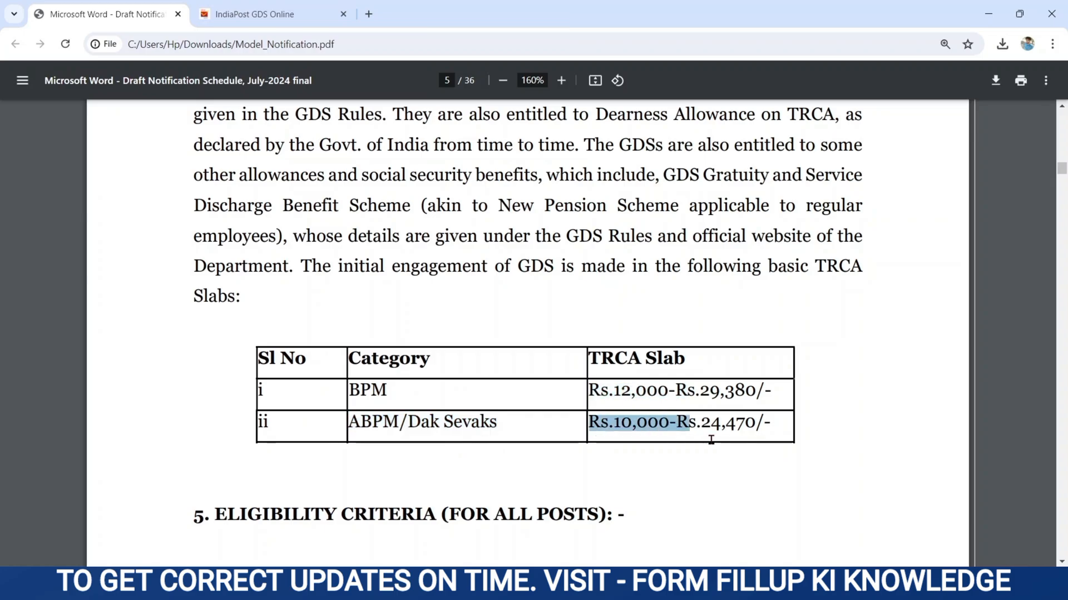
{"action": "left_click", "coordinate": [252, 14]}
- Select the Bihar circle, choose East Champaran division, and view its available posts
{"action": "mouse_move", "coordinate": [390, 218]}
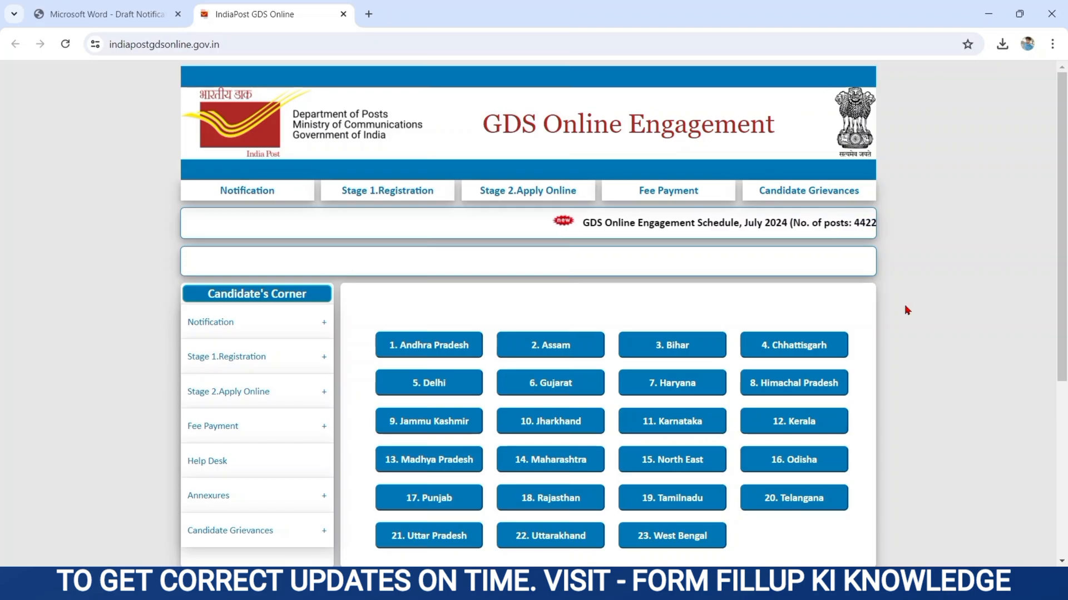
{"action": "scroll", "coordinate": [907, 310], "scroll_direction": "down", "scroll_amount": 1}
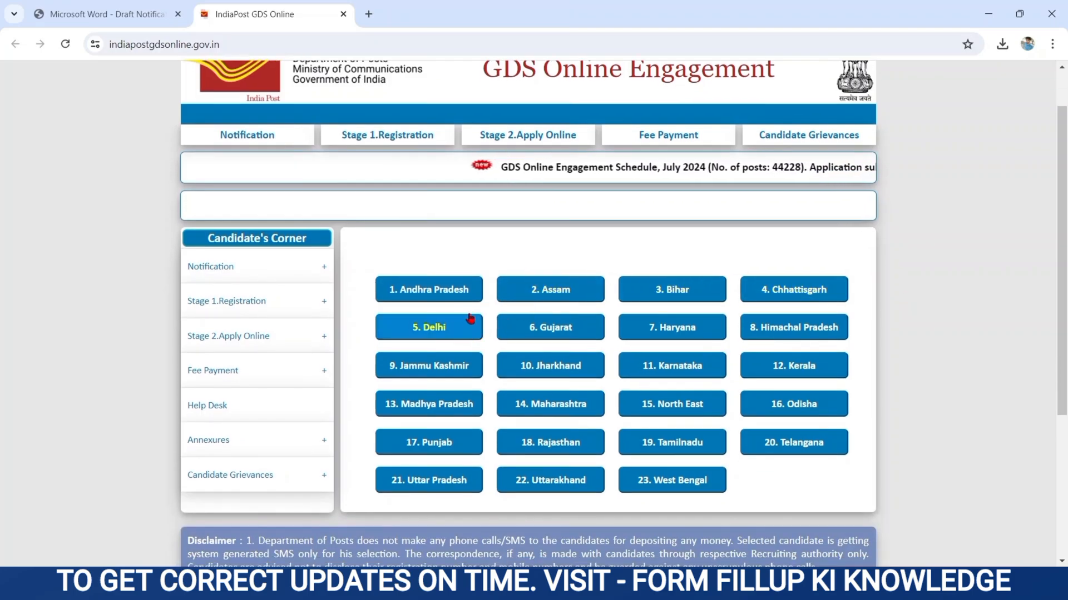
{"action": "left_click", "coordinate": [672, 296]}
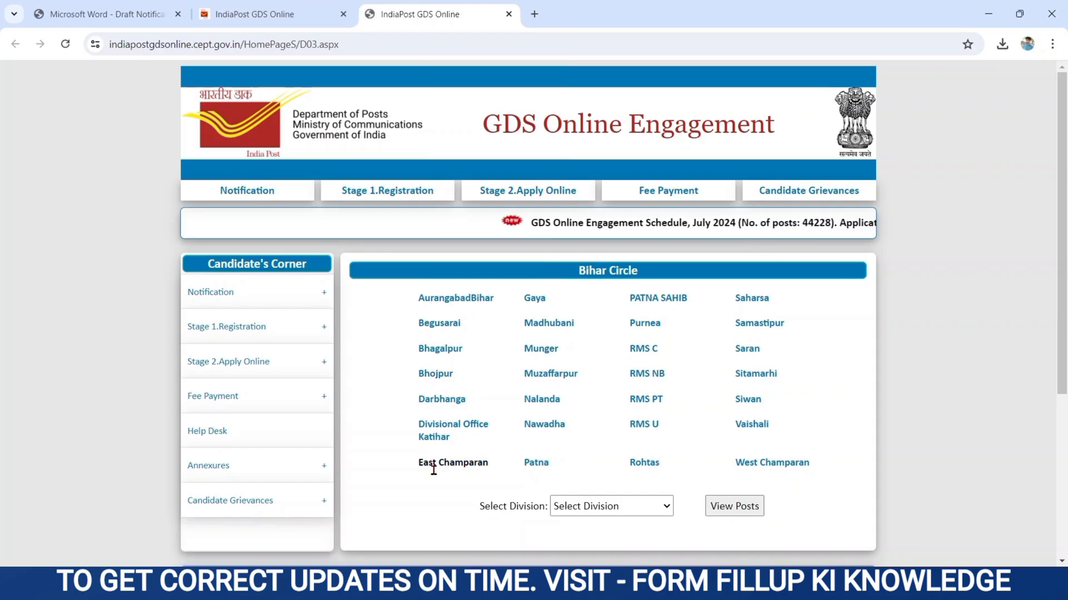
{"action": "left_click_drag", "start_coordinate": [482, 503], "coordinate": [574, 514]}
{"action": "left_click", "coordinate": [573, 509]}
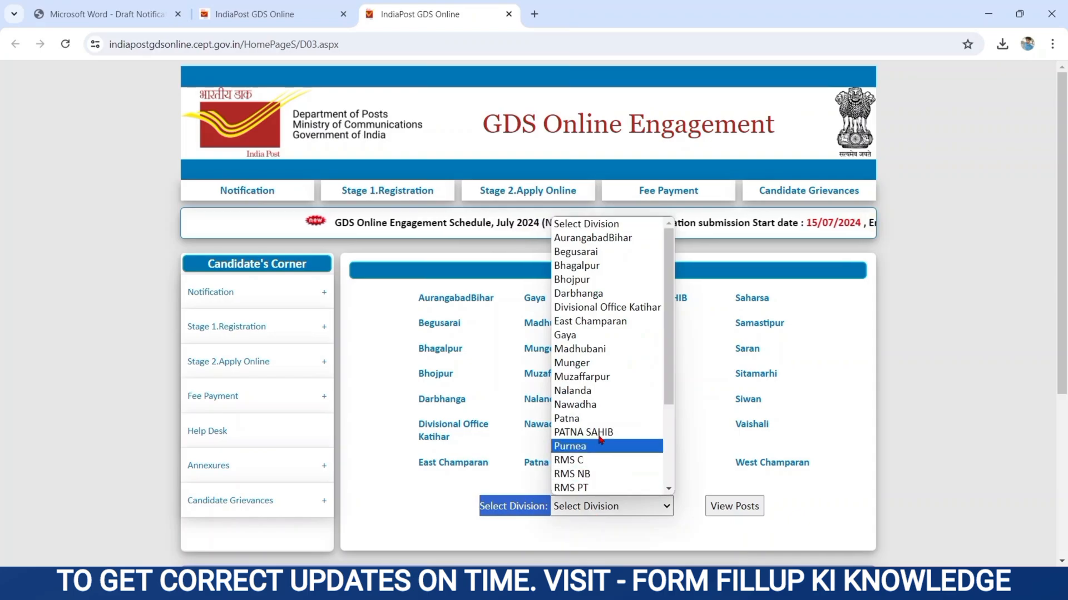
{"action": "left_click", "coordinate": [570, 322]}
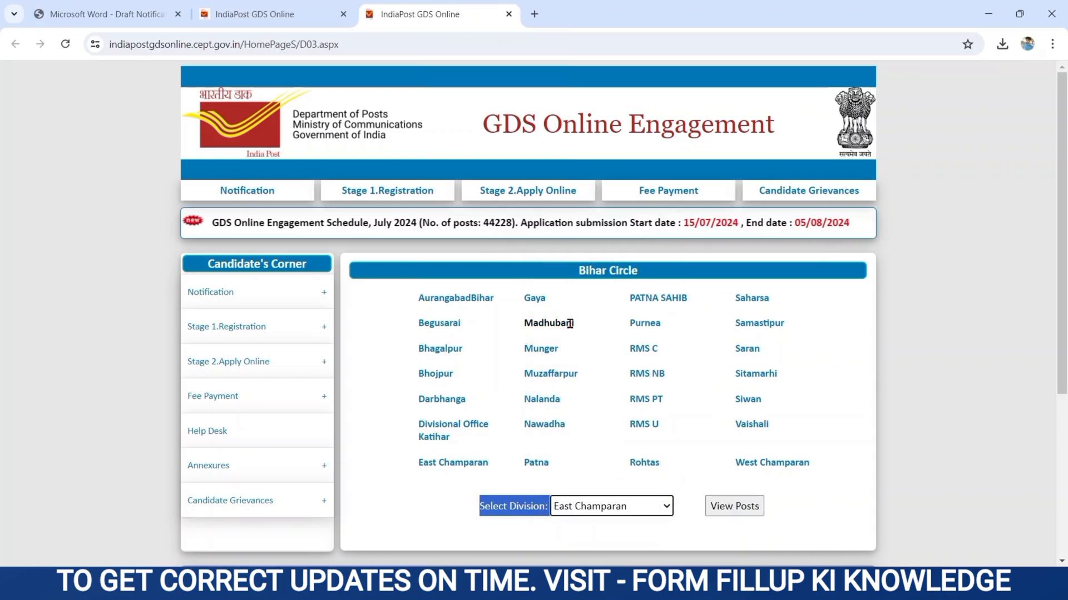
{"action": "left_click", "coordinate": [717, 509]}
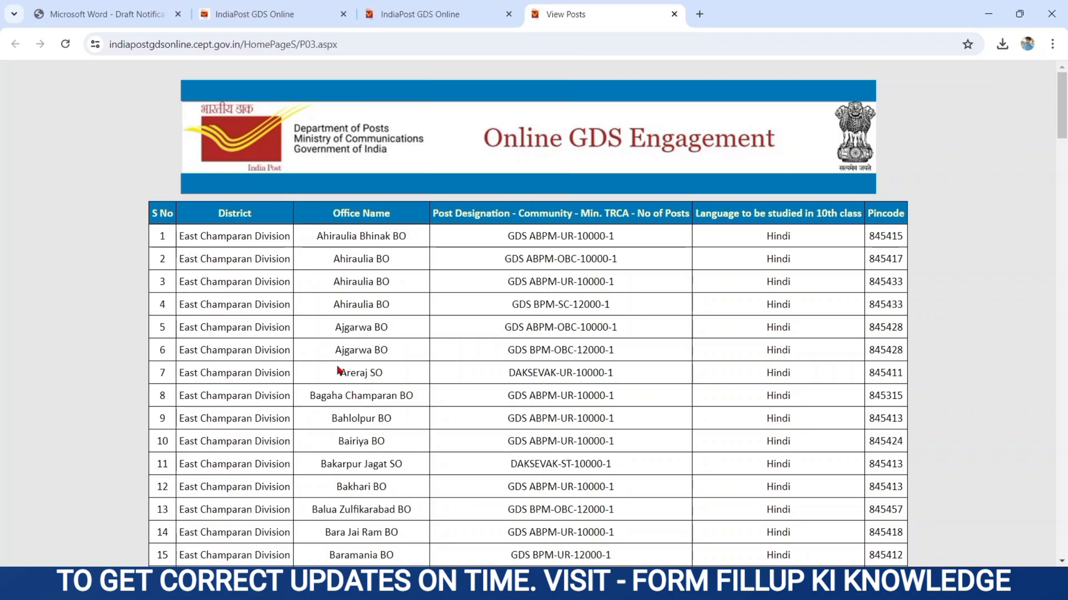
- Scroll through the East Champaran posts table from Areraj SO down to row 152, Tinkoni BO
{"action": "left_click_drag", "start_coordinate": [338, 371], "coordinate": [467, 396]}
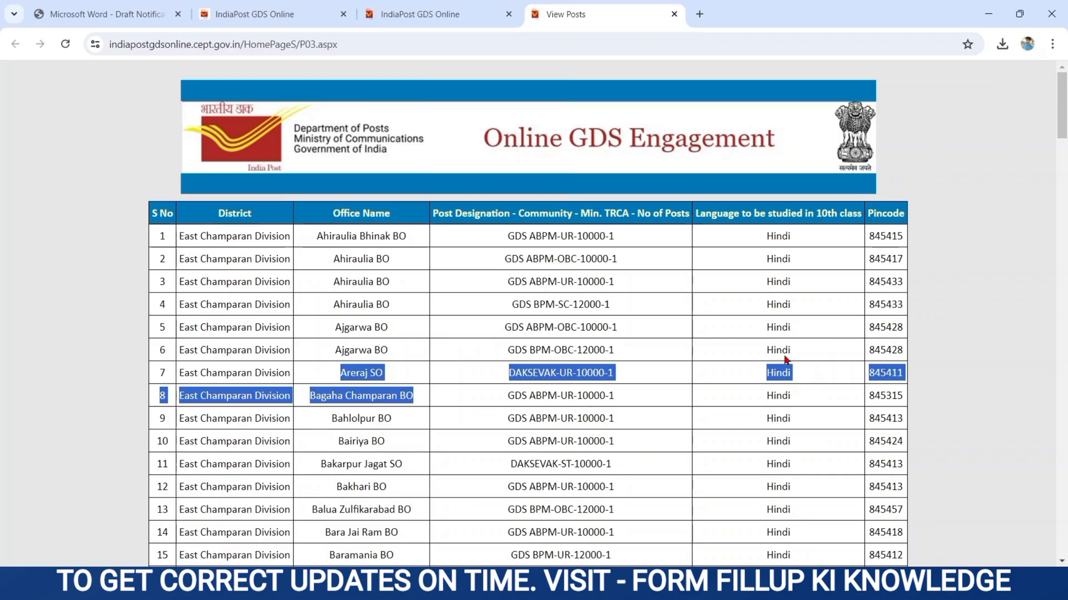
{"action": "left_click", "coordinate": [715, 348]}
{"action": "scroll", "coordinate": [716, 348], "scroll_direction": "down", "scroll_amount": 2}
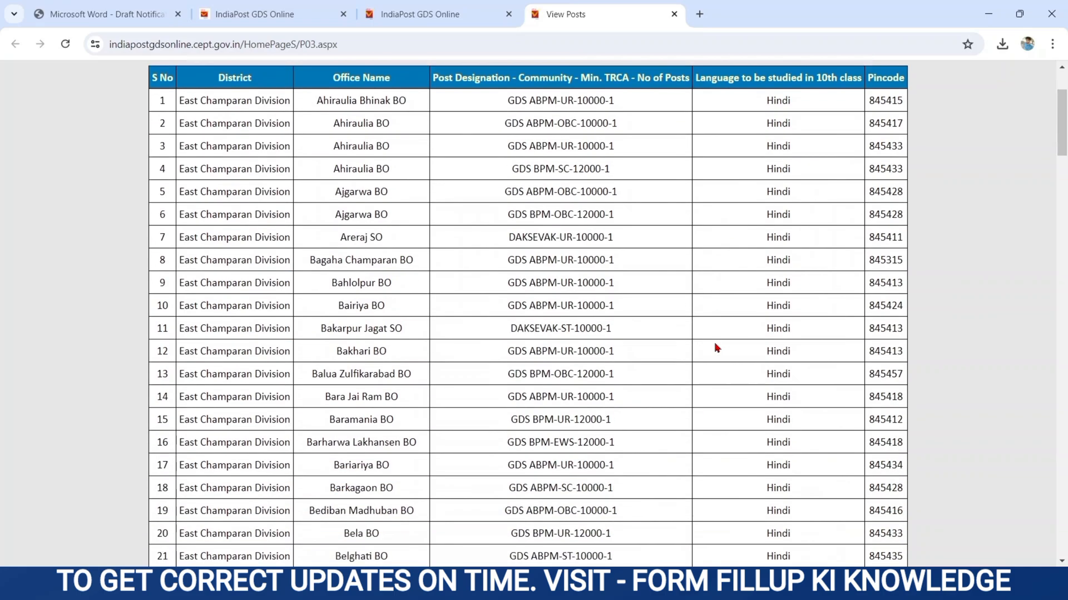
{"action": "scroll", "coordinate": [716, 344], "scroll_direction": "down", "scroll_amount": 20}
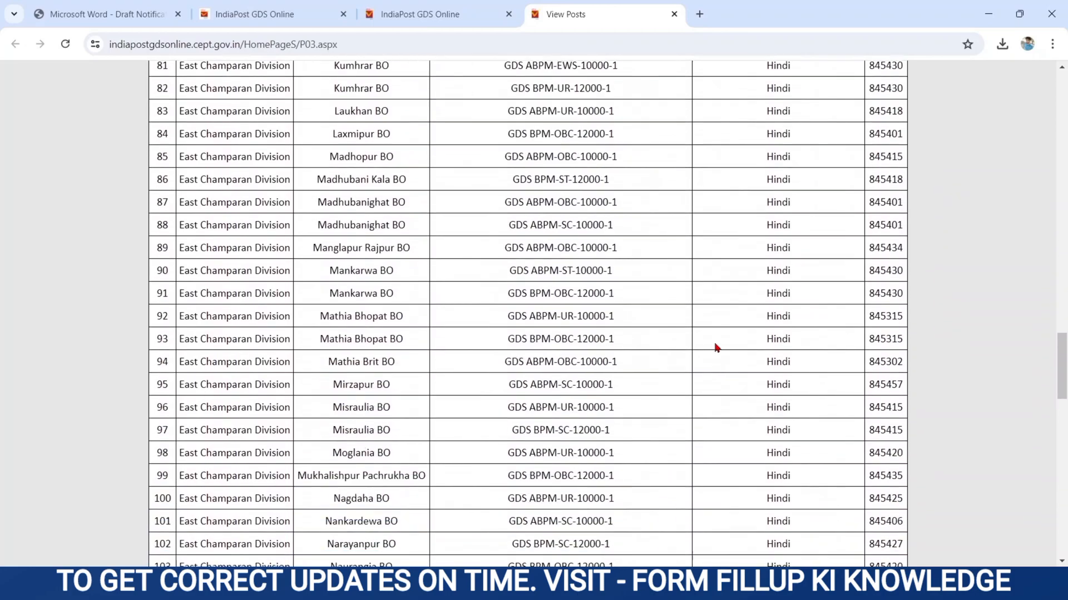
{"action": "scroll", "coordinate": [716, 348], "scroll_direction": "down", "scroll_amount": 20}
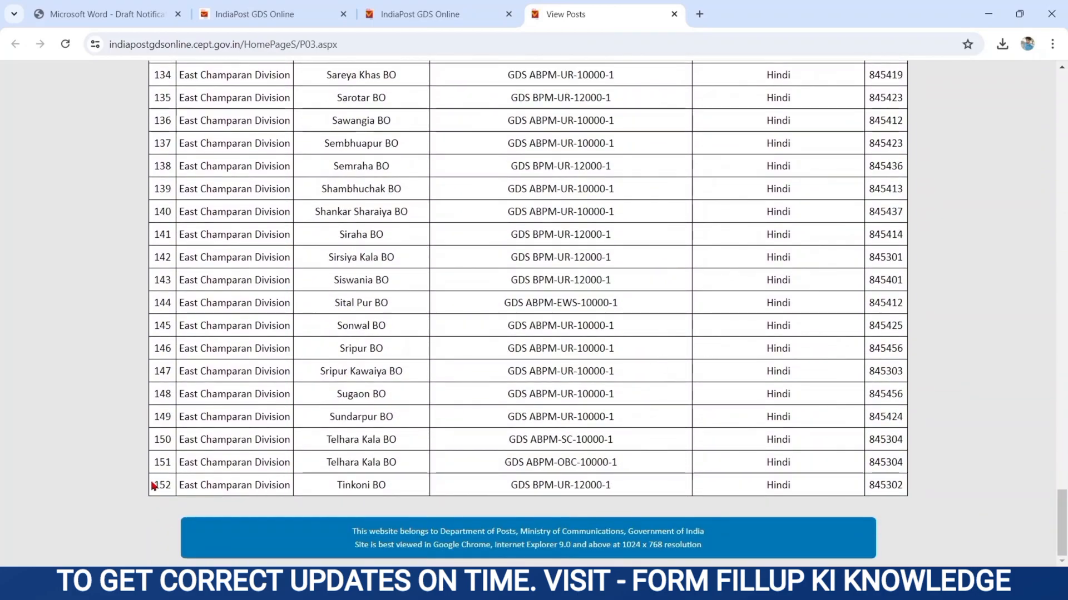
{"action": "left_click_drag", "start_coordinate": [154, 486], "coordinate": [681, 488]}
{"action": "left_click", "coordinate": [651, 364]}
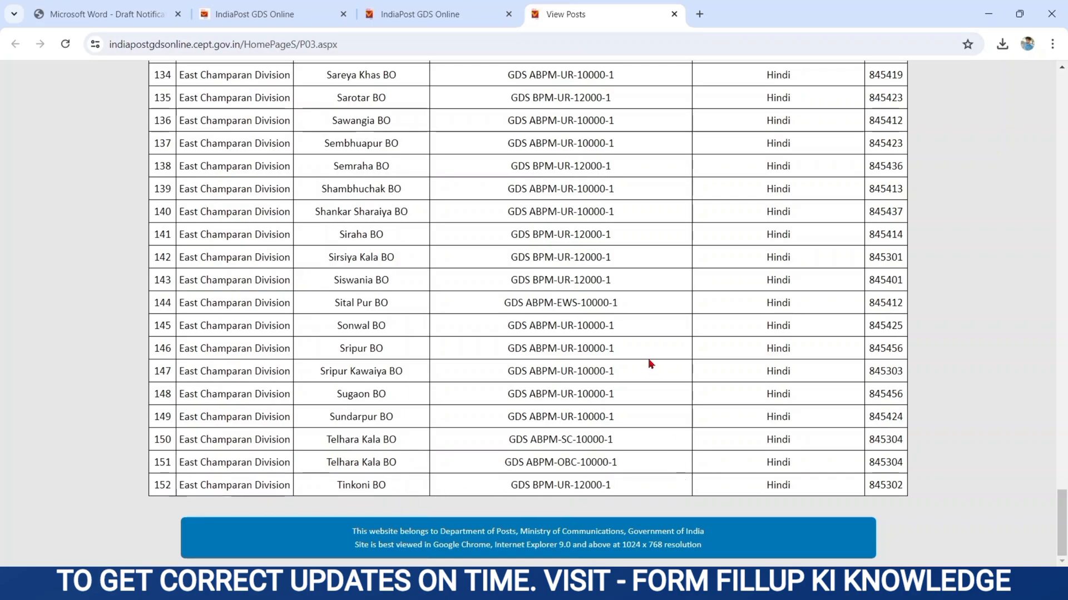
{"action": "scroll", "coordinate": [649, 364], "scroll_direction": "up", "scroll_amount": 1}
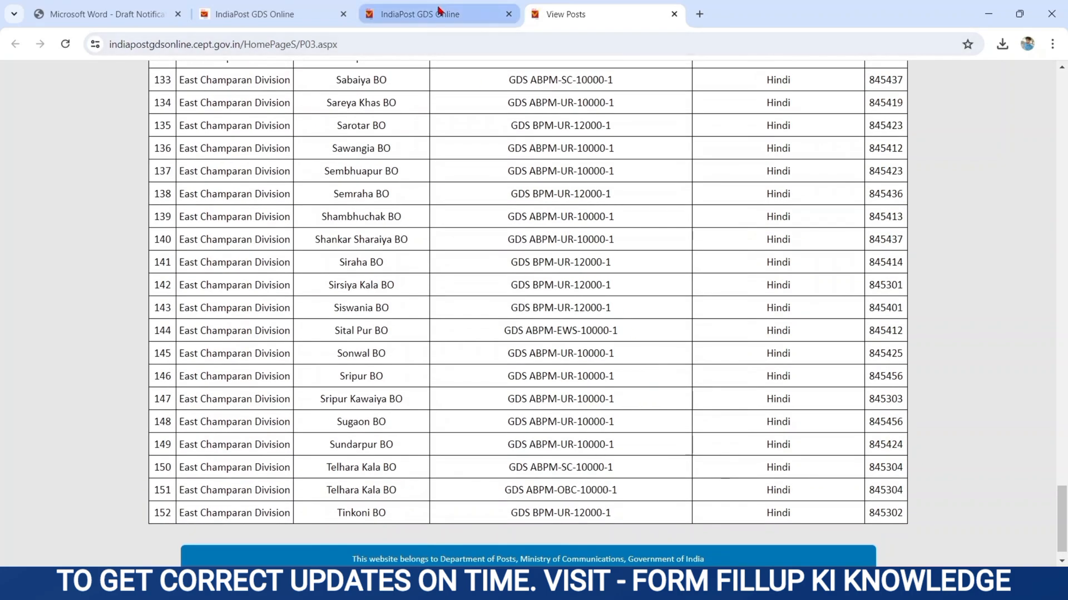
- Return to the Bihar Circle divisions page and bring up the Stage 1 Registration options
{"action": "left_click", "coordinate": [422, 14]}
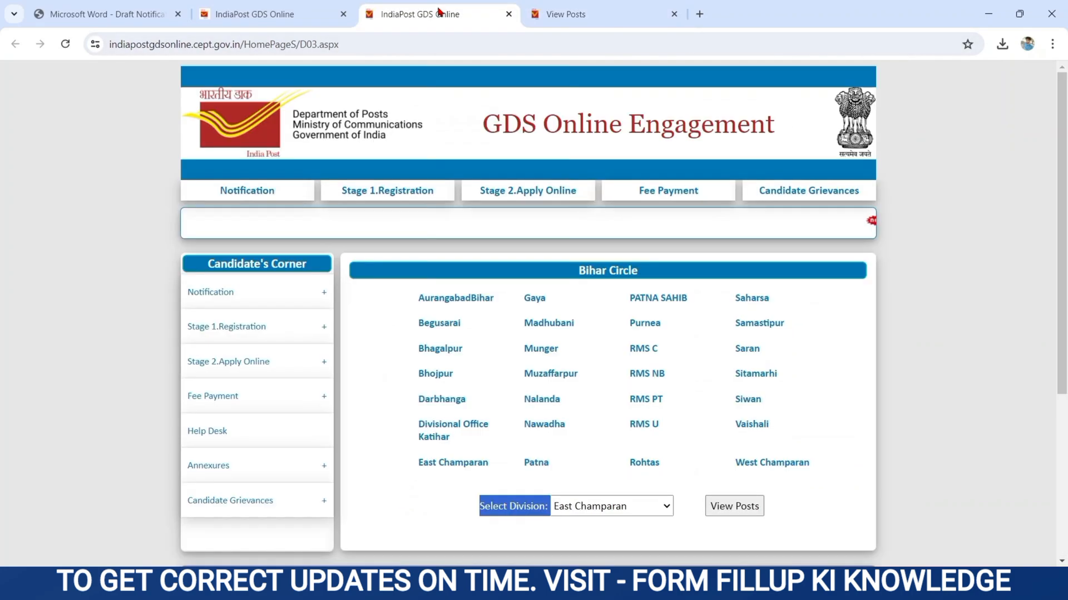
{"action": "left_click", "coordinate": [854, 362]}
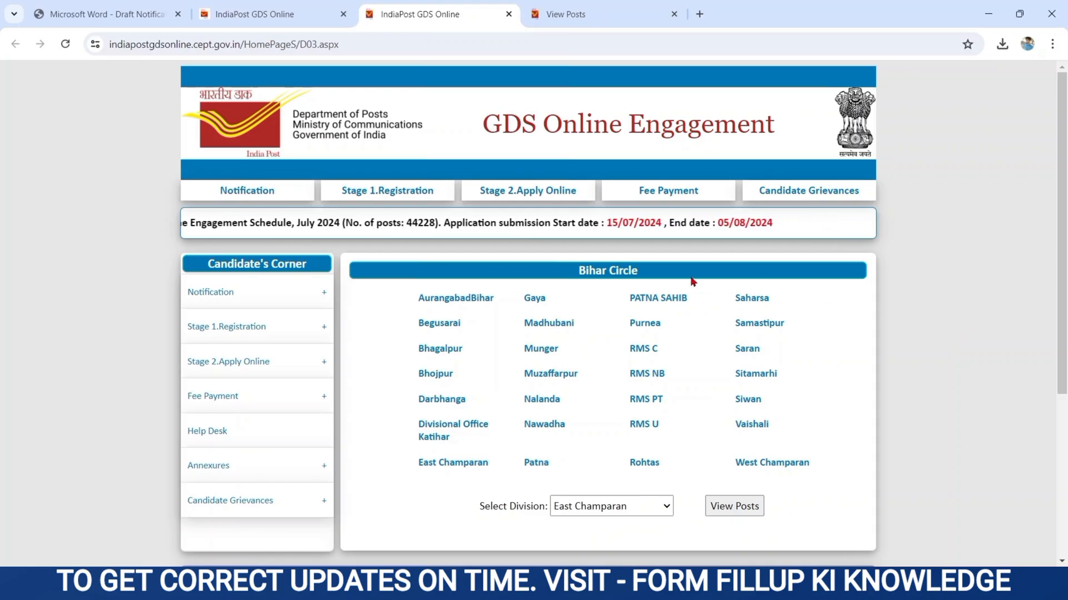
{"action": "mouse_move", "coordinate": [269, 205]}
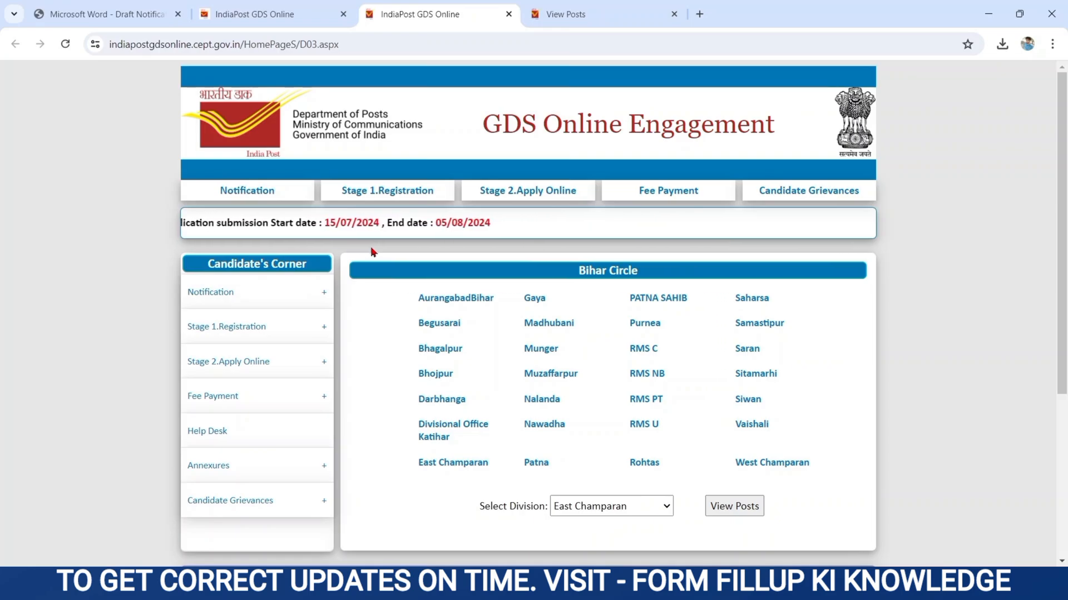
{"action": "mouse_move", "coordinate": [416, 189]}
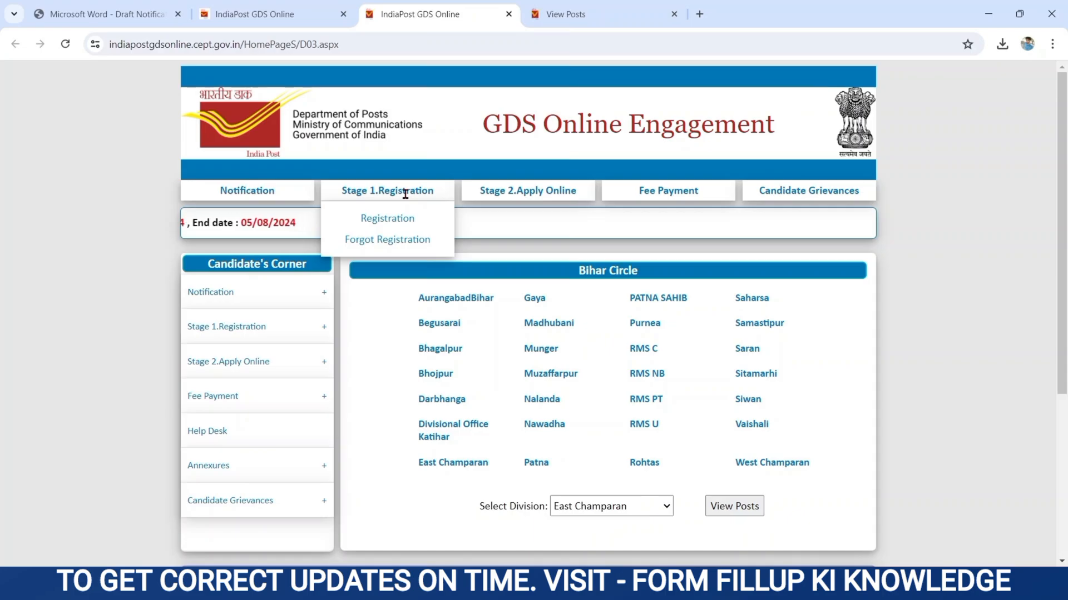
- Open the Stage 1 registration form and validate the applicant's mobile number with its OTP
{"action": "left_click", "coordinate": [387, 220]}
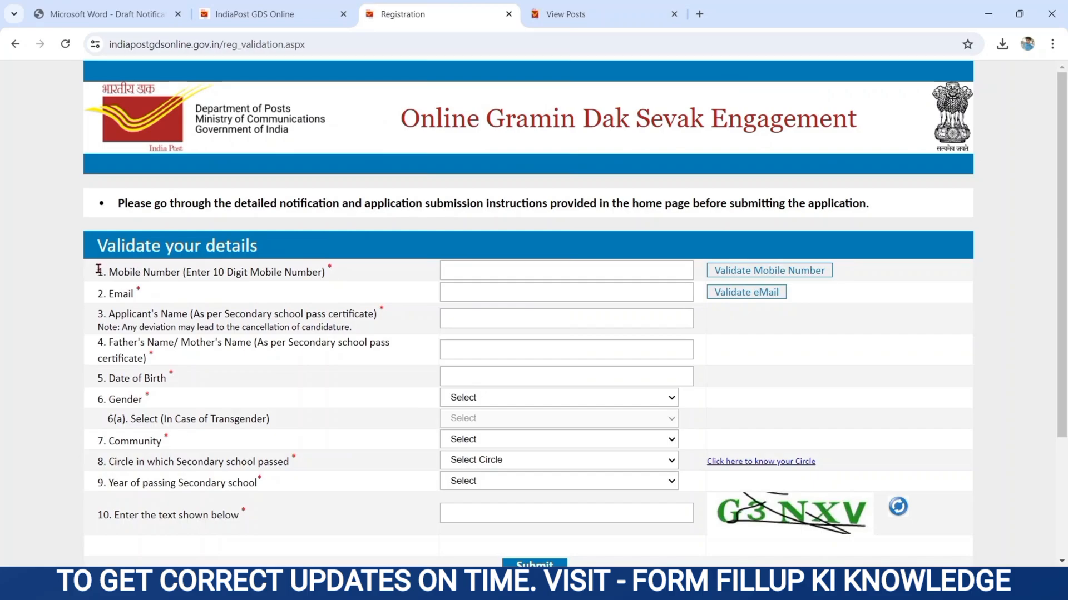
{"action": "left_click_drag", "start_coordinate": [98, 269], "coordinate": [327, 287]}
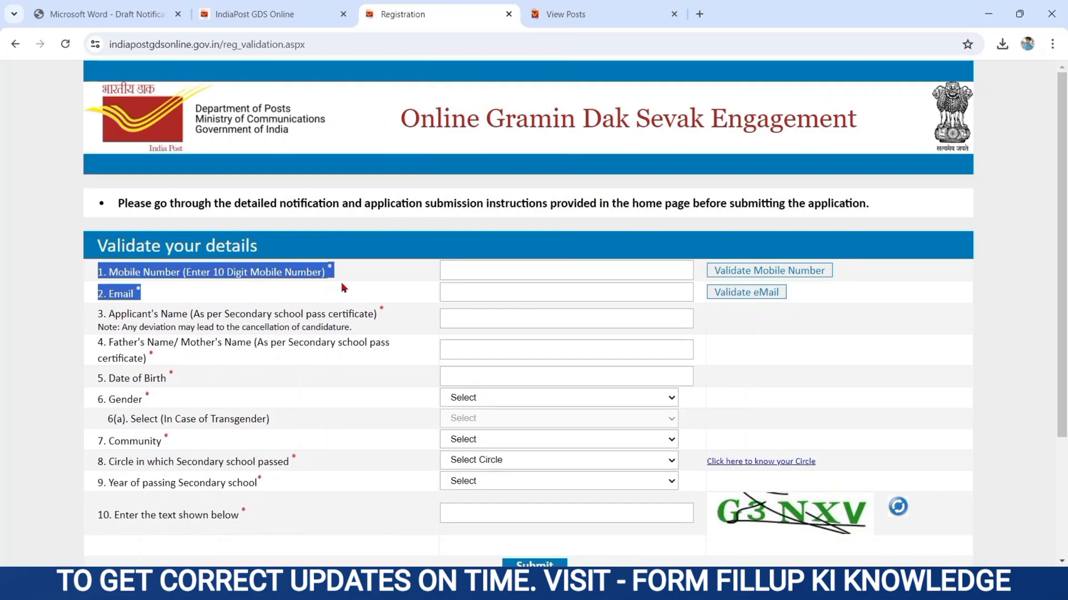
{"action": "left_click", "coordinate": [474, 275]}
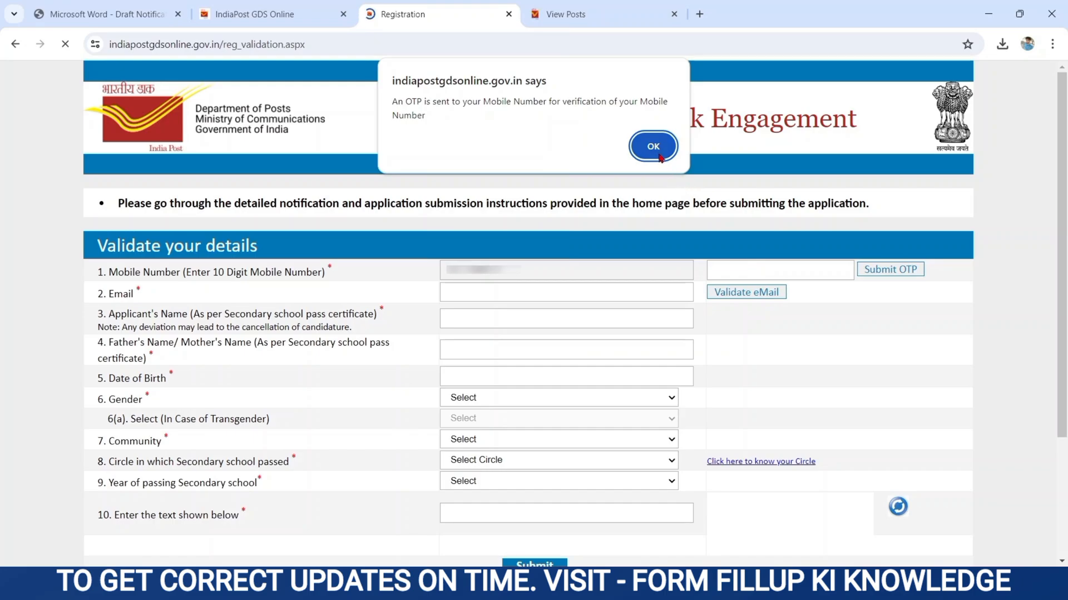
{"action": "left_click", "coordinate": [653, 146]}
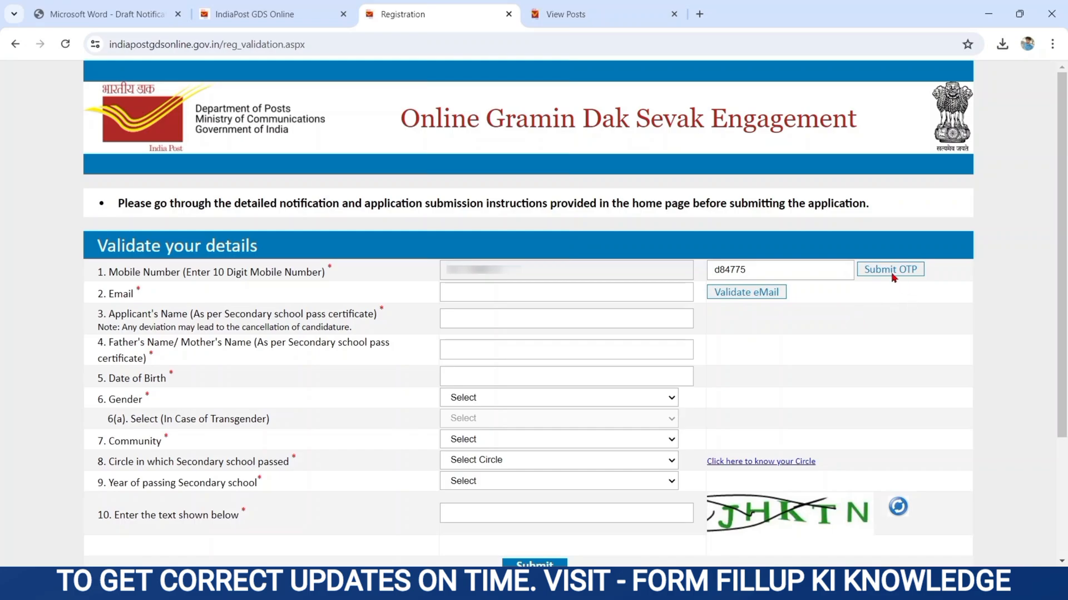
{"action": "left_click", "coordinate": [889, 271]}
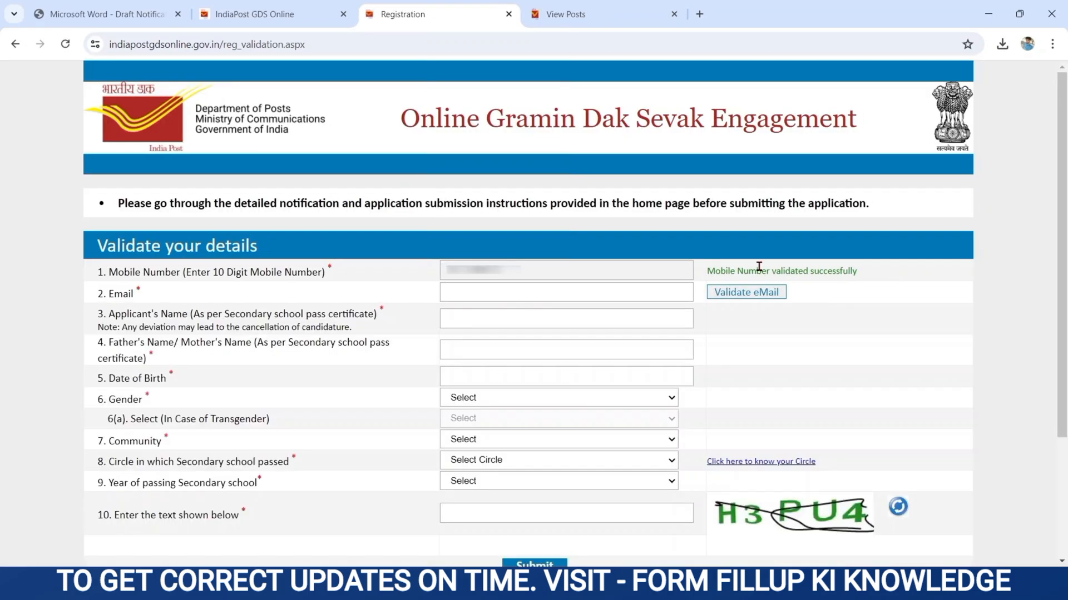
{"action": "left_click_drag", "start_coordinate": [707, 270], "coordinate": [866, 268]}
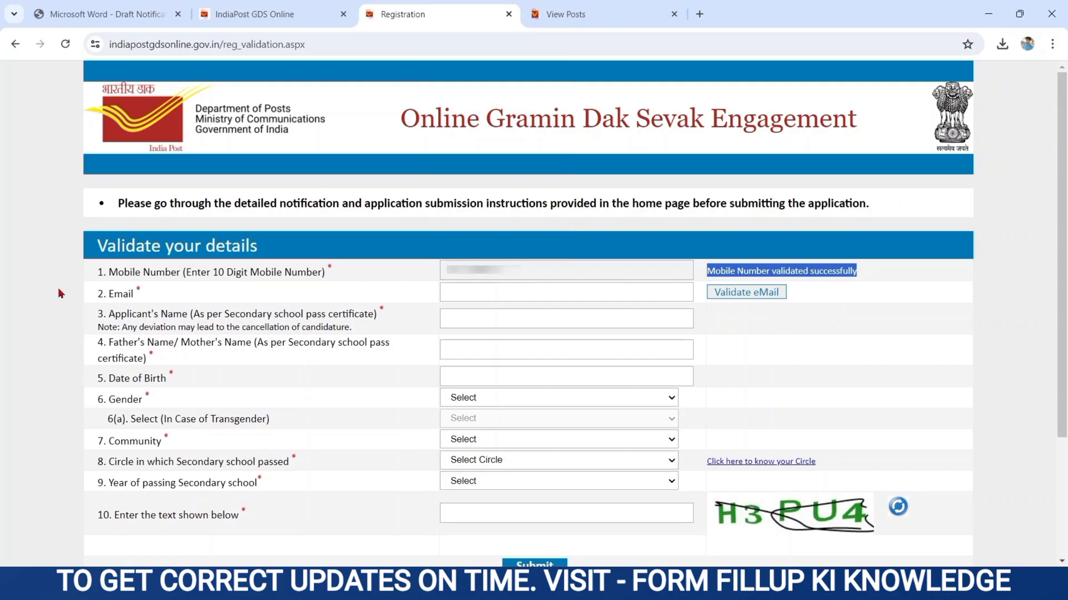
{"action": "left_click_drag", "start_coordinate": [103, 290], "coordinate": [142, 293]}
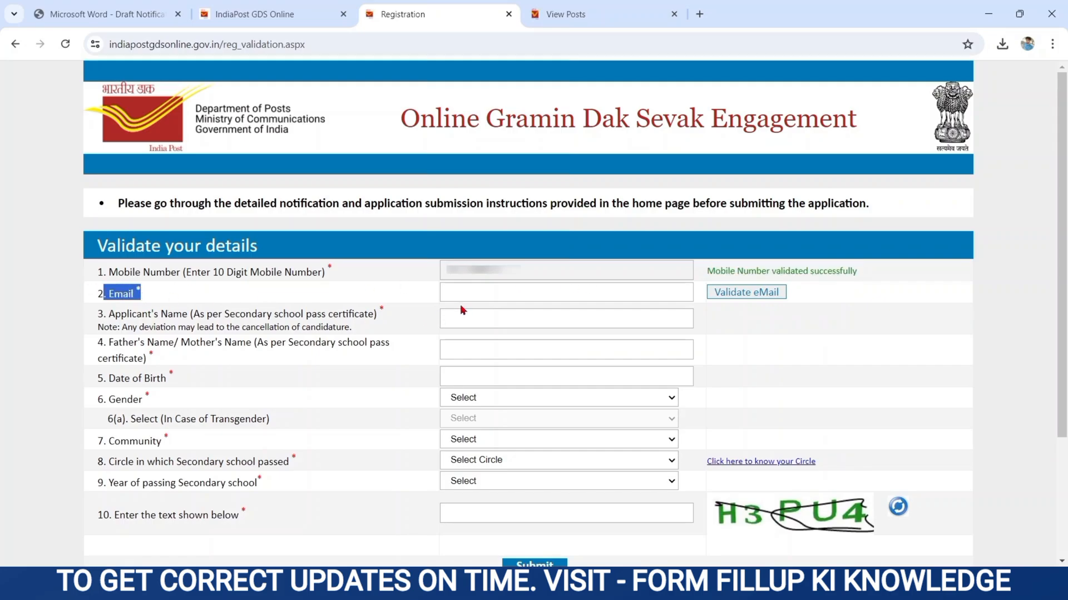
- Enter the applicant's email address, request its OTP, and submit the emailed code to validate it
{"action": "left_click", "coordinate": [477, 293]}
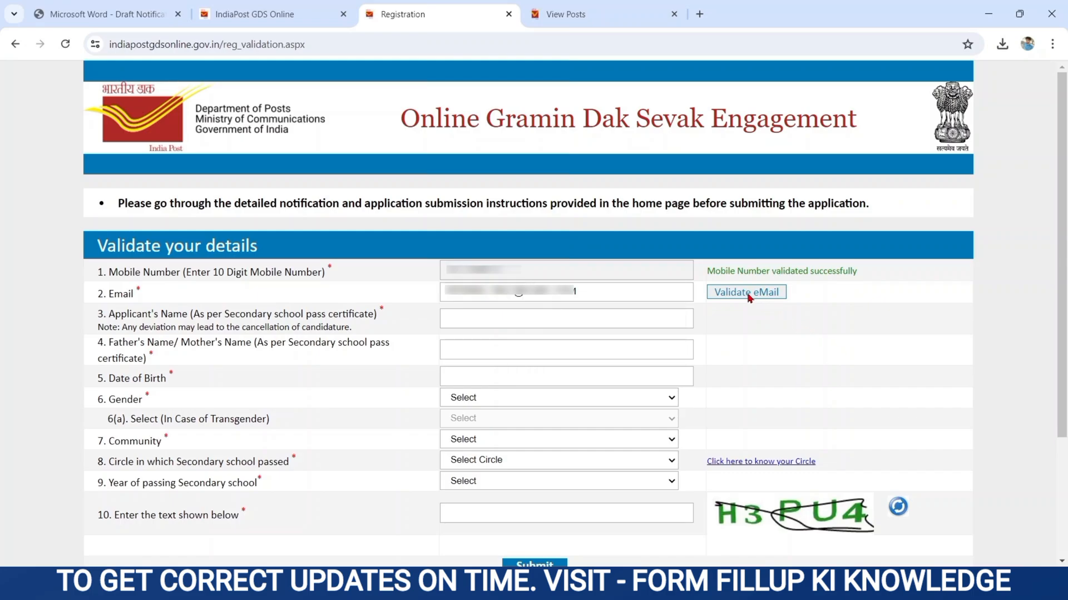
{"action": "left_click", "coordinate": [743, 293]}
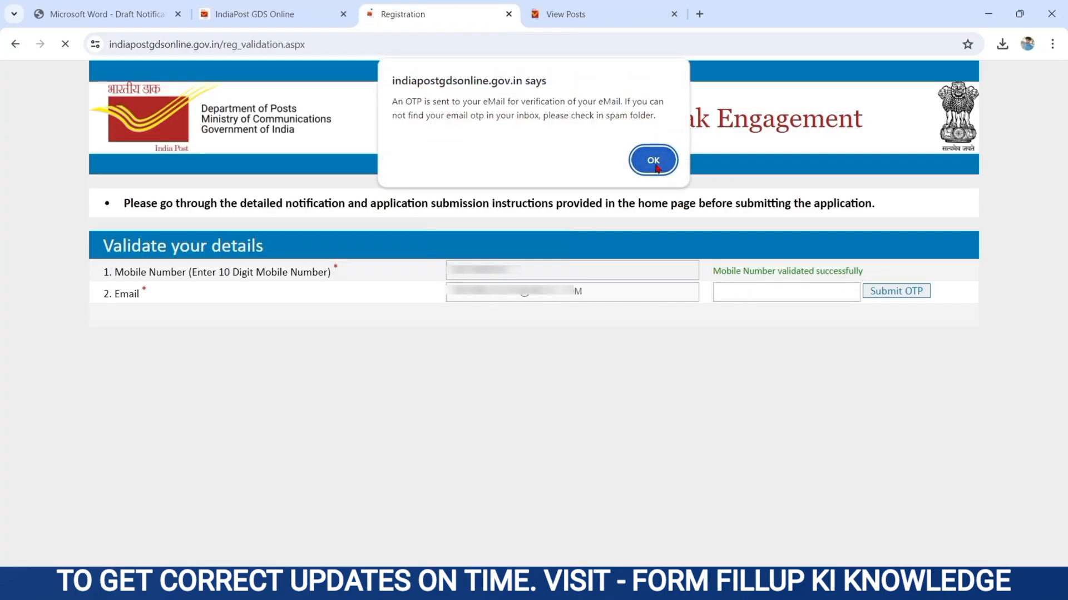
{"action": "left_click", "coordinate": [654, 161]}
{"action": "left_click", "coordinate": [742, 295]}
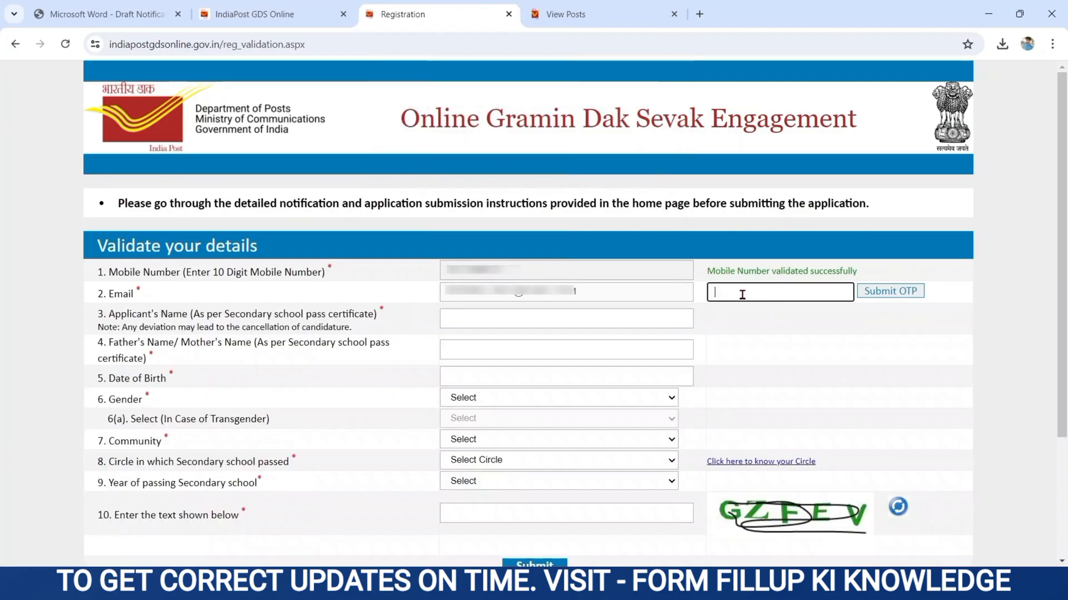
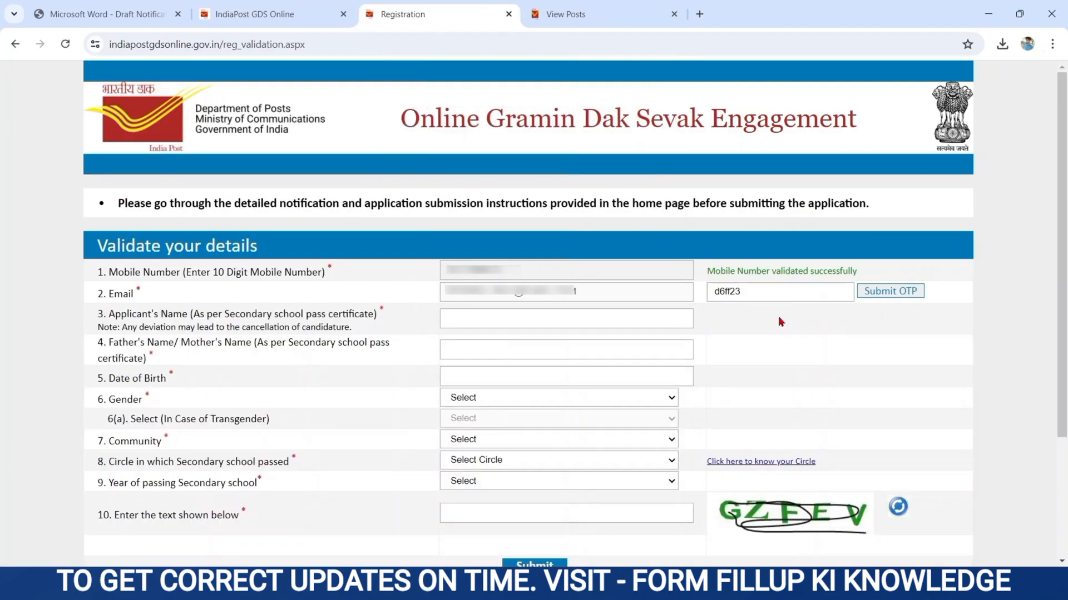
{"action": "left_click", "coordinate": [892, 292]}
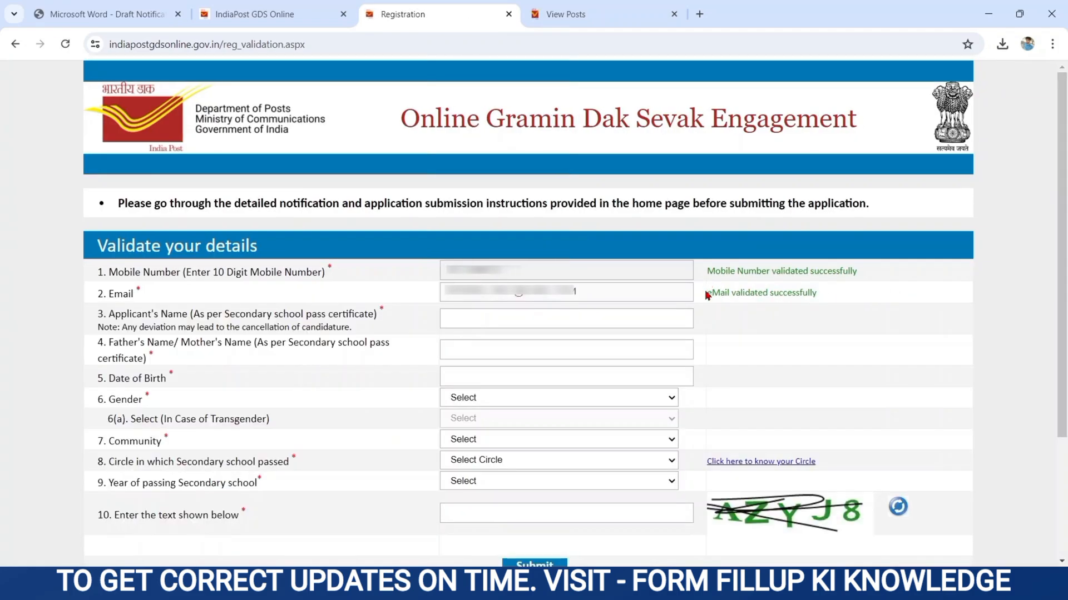
{"action": "left_click_drag", "start_coordinate": [708, 292], "coordinate": [862, 299]}
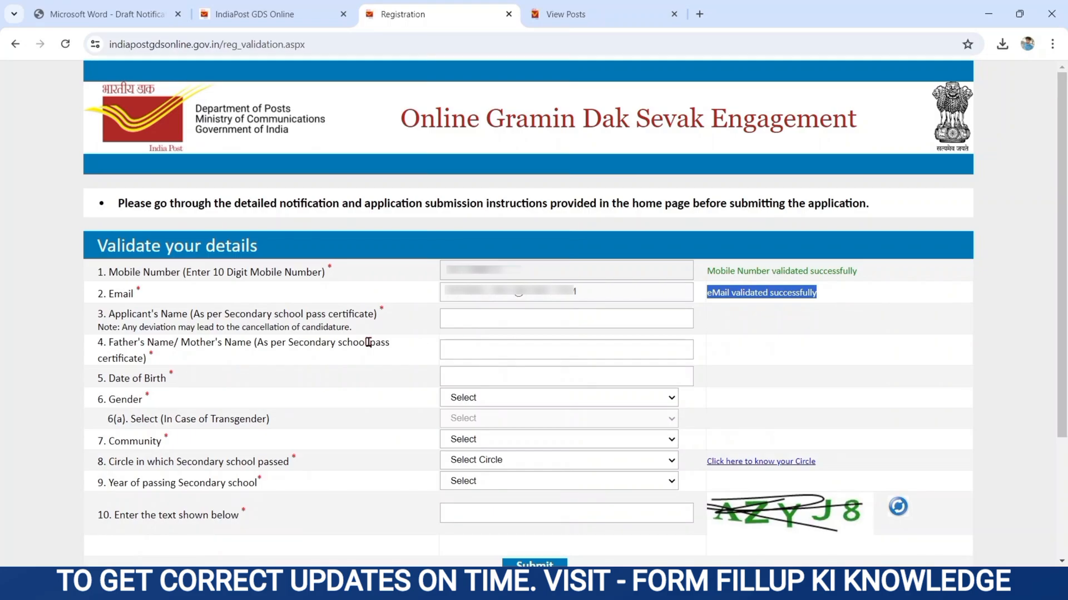
- Fill in the applicant's name and the father's/mother's name from saved suggestions
{"action": "left_click_drag", "start_coordinate": [93, 315], "coordinate": [264, 343]}
{"action": "left_click", "coordinate": [481, 318]}
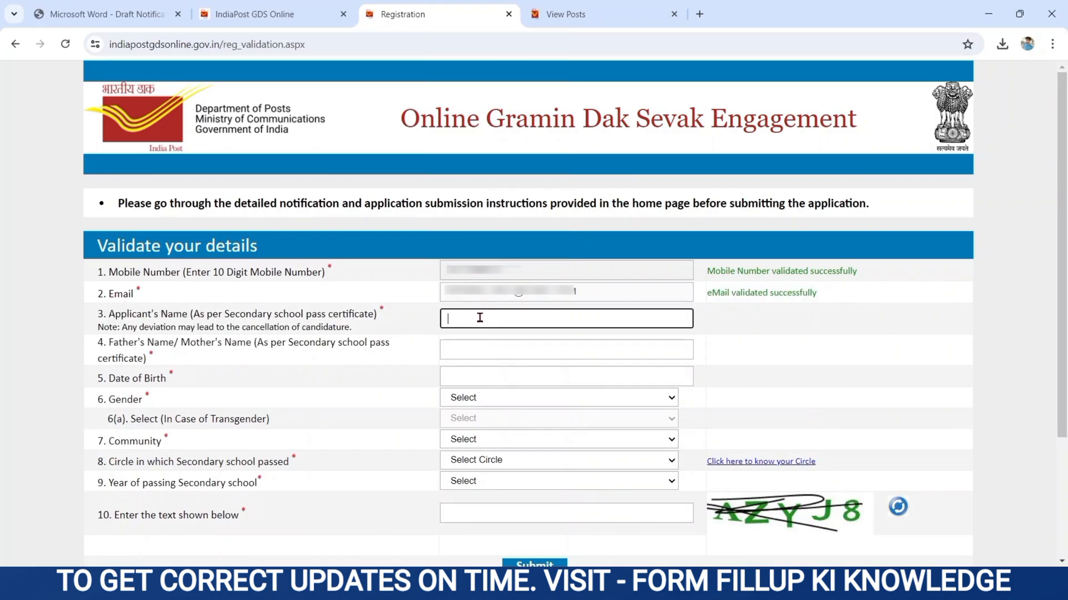
{"action": "left_click_drag", "start_coordinate": [109, 343], "coordinate": [143, 356]}
{"action": "left_click", "coordinate": [462, 345]}
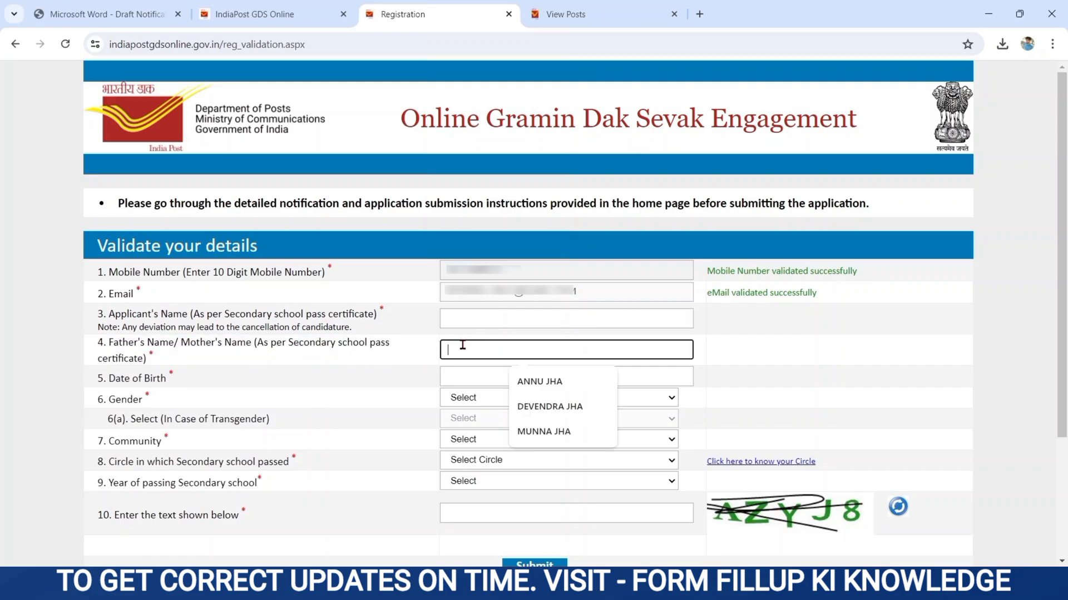
{"action": "left_click", "coordinate": [555, 385]}
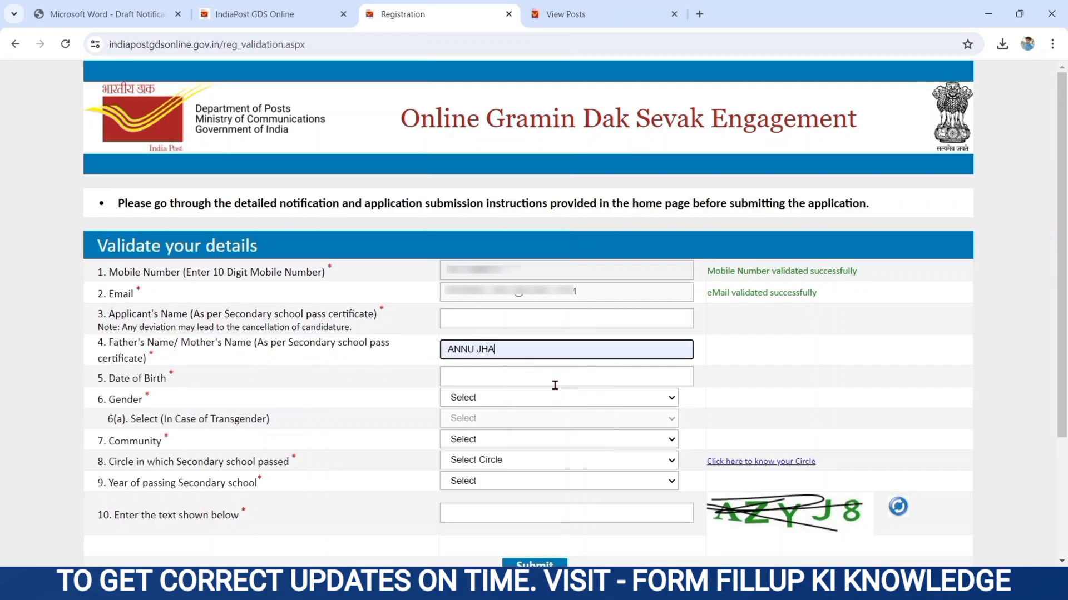
- Set the date of birth to 25/06/2002 using the calendar picker
{"action": "left_click_drag", "start_coordinate": [96, 382], "coordinate": [167, 382]}
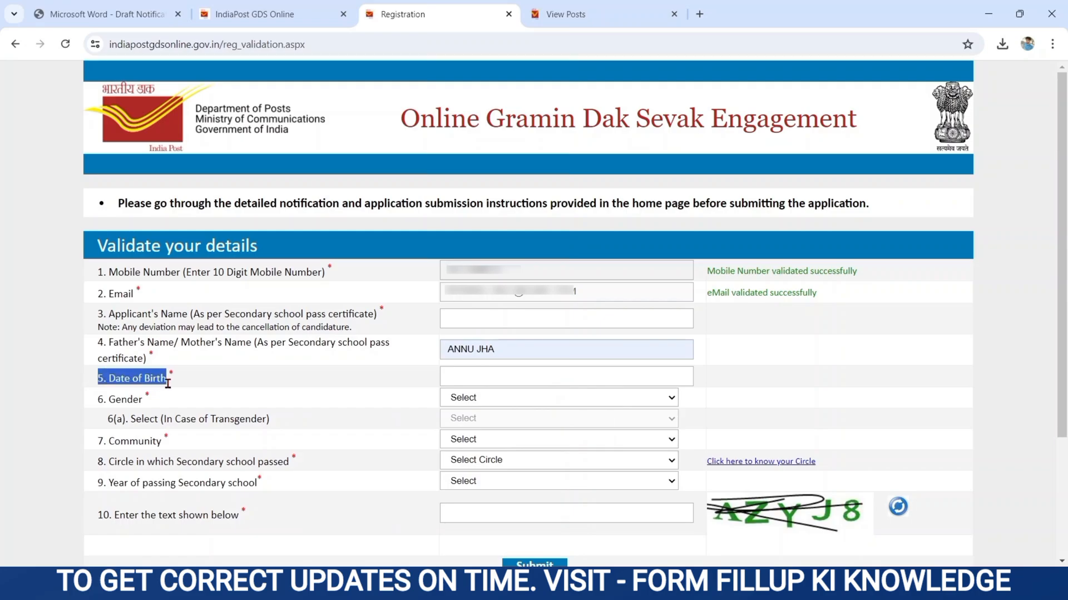
{"action": "left_click", "coordinate": [445, 373]}
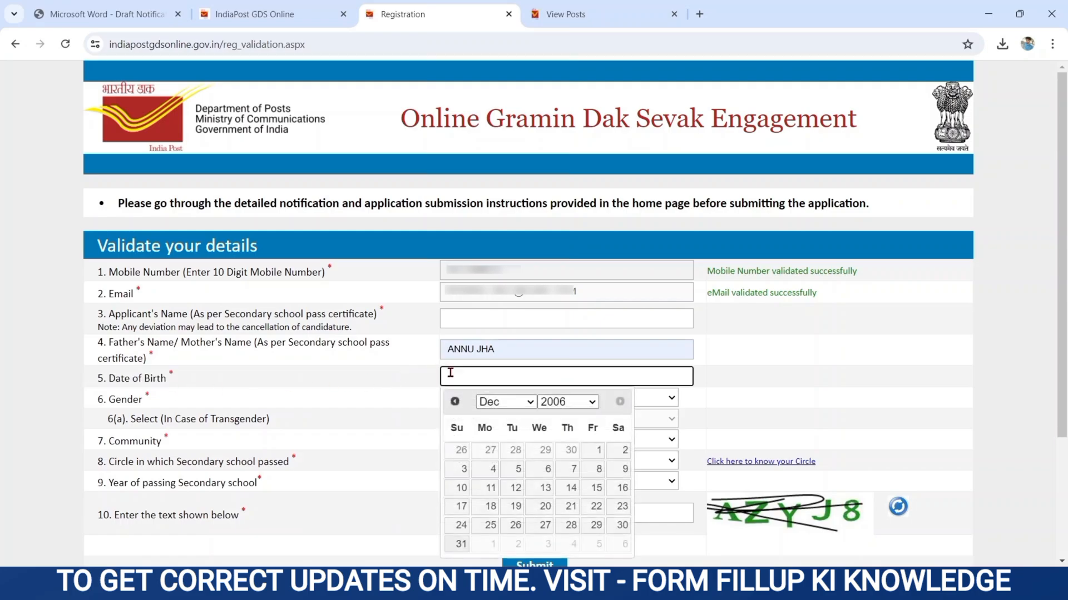
{"action": "left_click", "coordinate": [527, 402]}
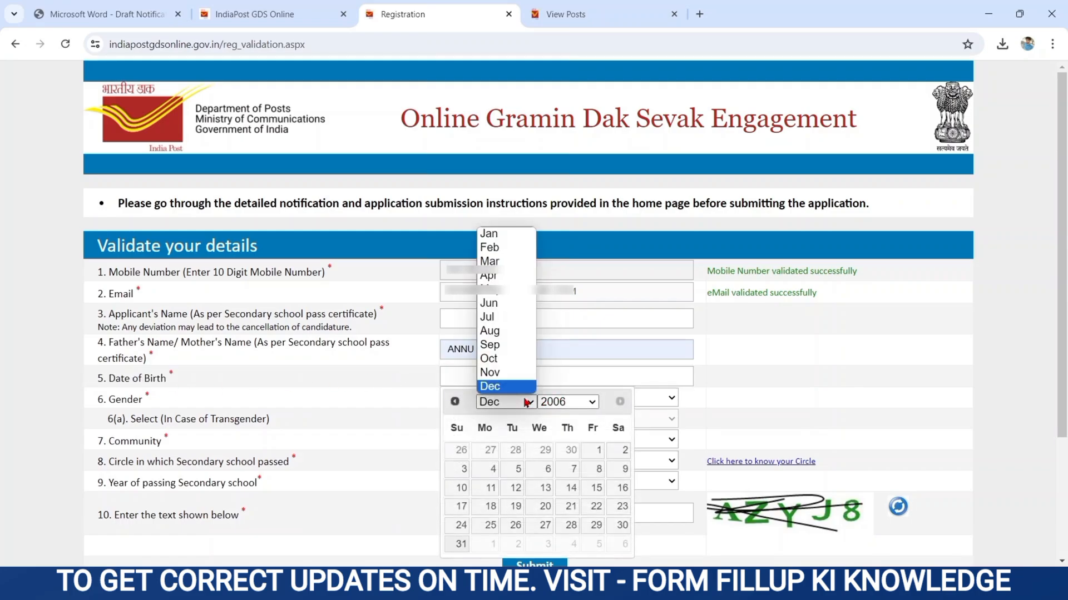
{"action": "left_click", "coordinate": [494, 305]}
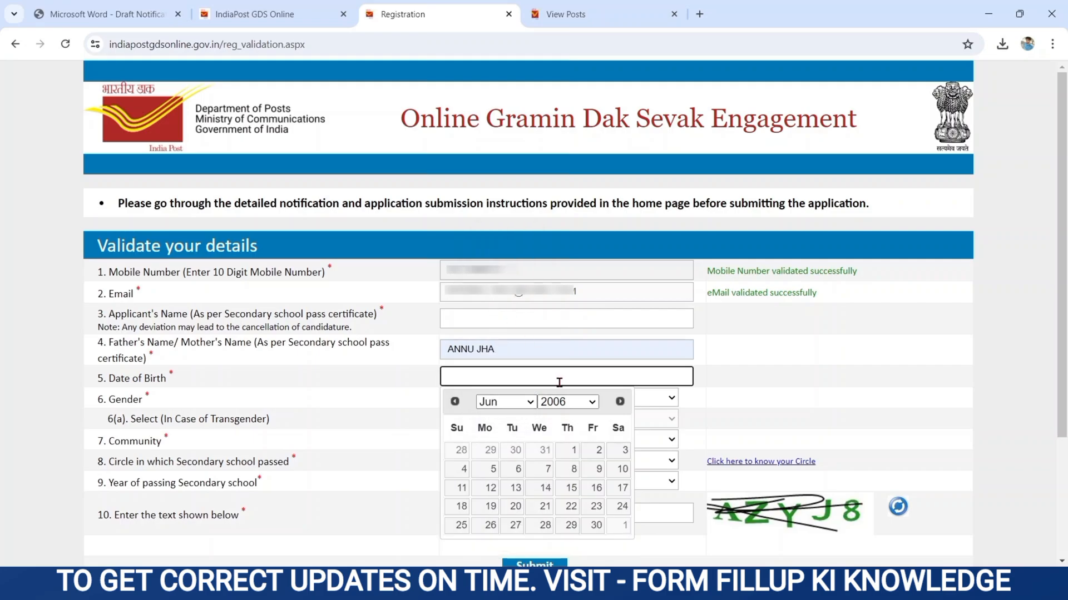
{"action": "left_click", "coordinate": [574, 405]}
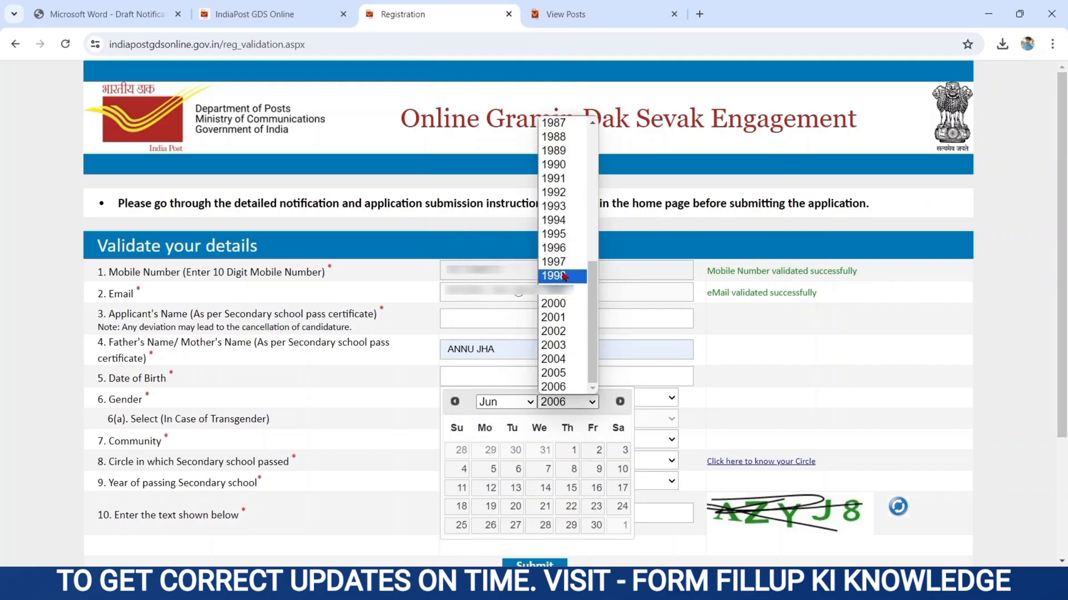
{"action": "left_click", "coordinate": [559, 330]}
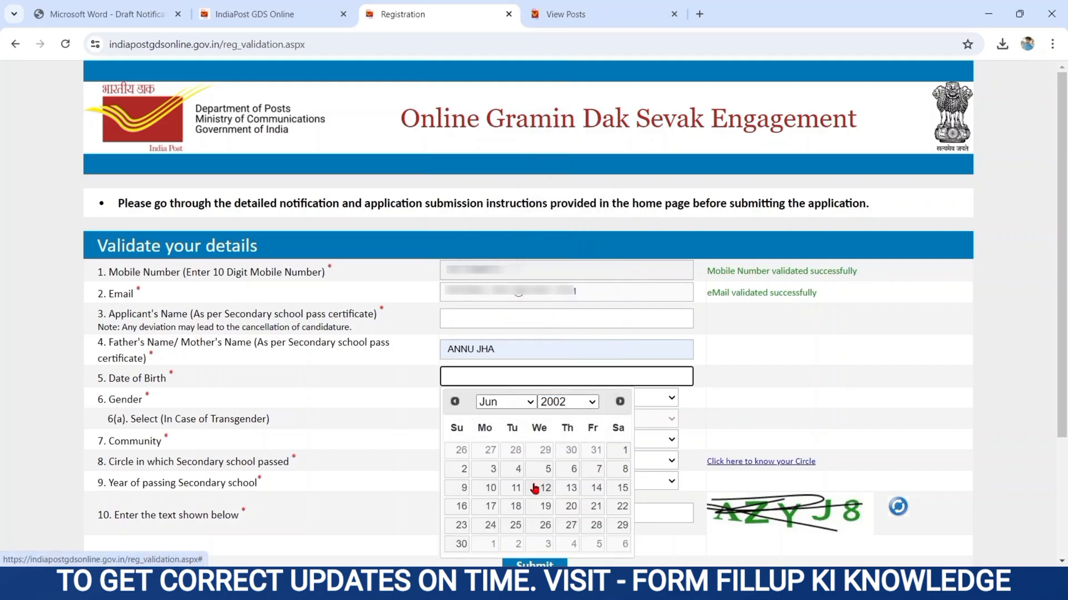
{"action": "left_click", "coordinate": [512, 527]}
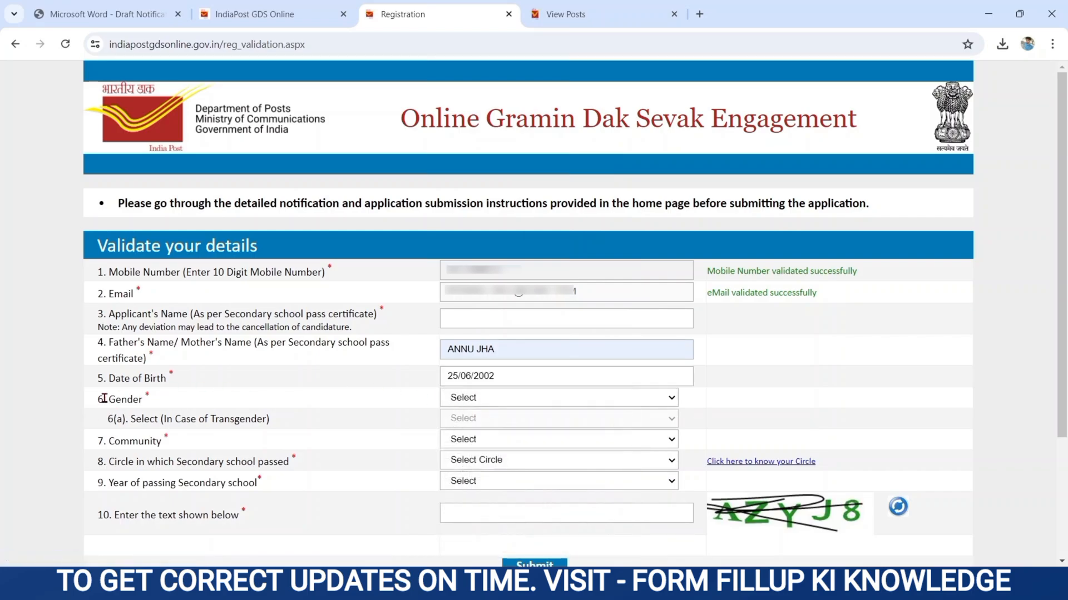
- Set the gender to Male
{"action": "left_click_drag", "start_coordinate": [101, 399], "coordinate": [144, 399]}
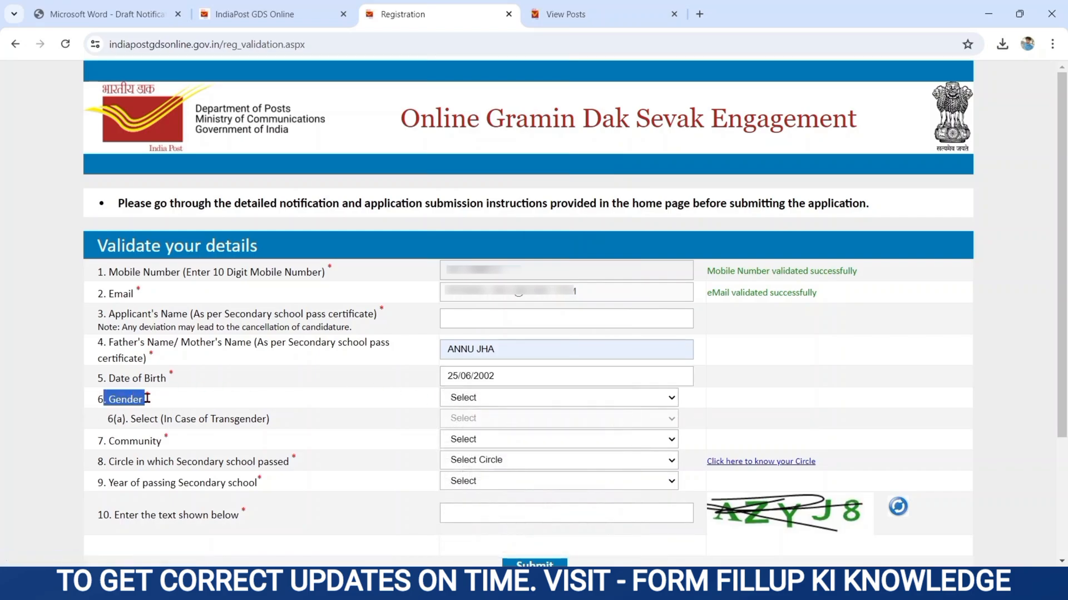
{"action": "left_click", "coordinate": [486, 403]}
{"action": "left_click", "coordinate": [465, 424]}
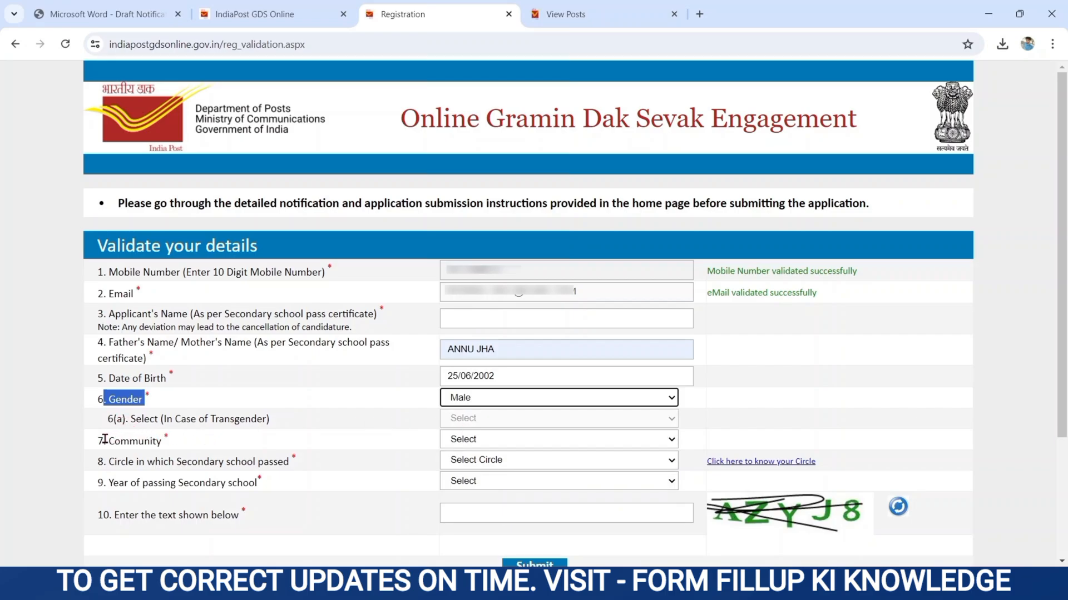
{"action": "left_click_drag", "start_coordinate": [104, 439], "coordinate": [202, 439]}
{"action": "left_click", "coordinate": [459, 440]}
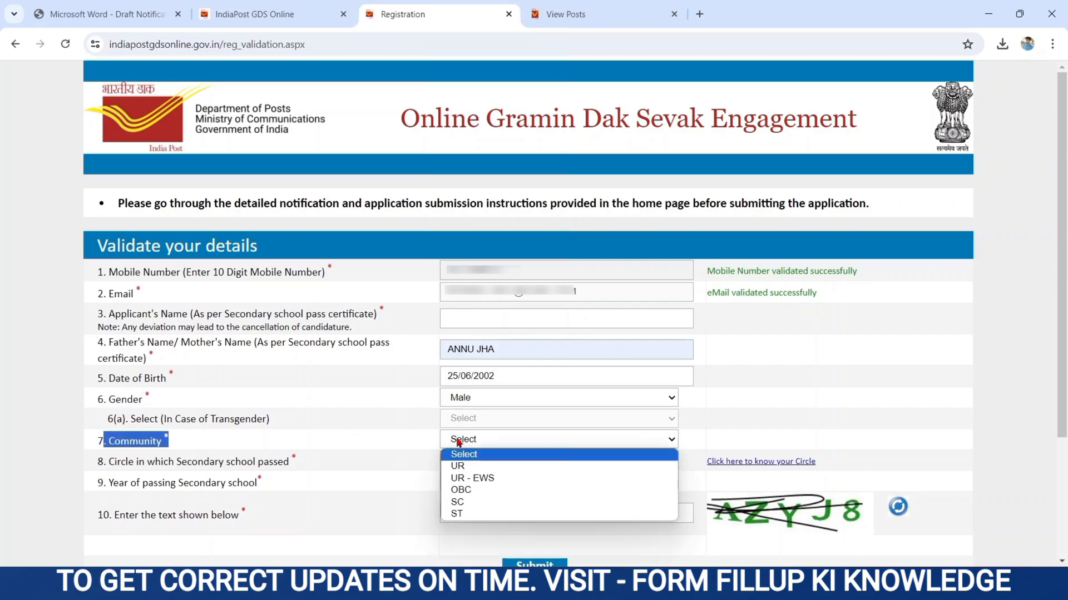
- Set the community to UR - EWS and the secondary-school circle to Bihar
{"action": "left_click", "coordinate": [467, 481]}
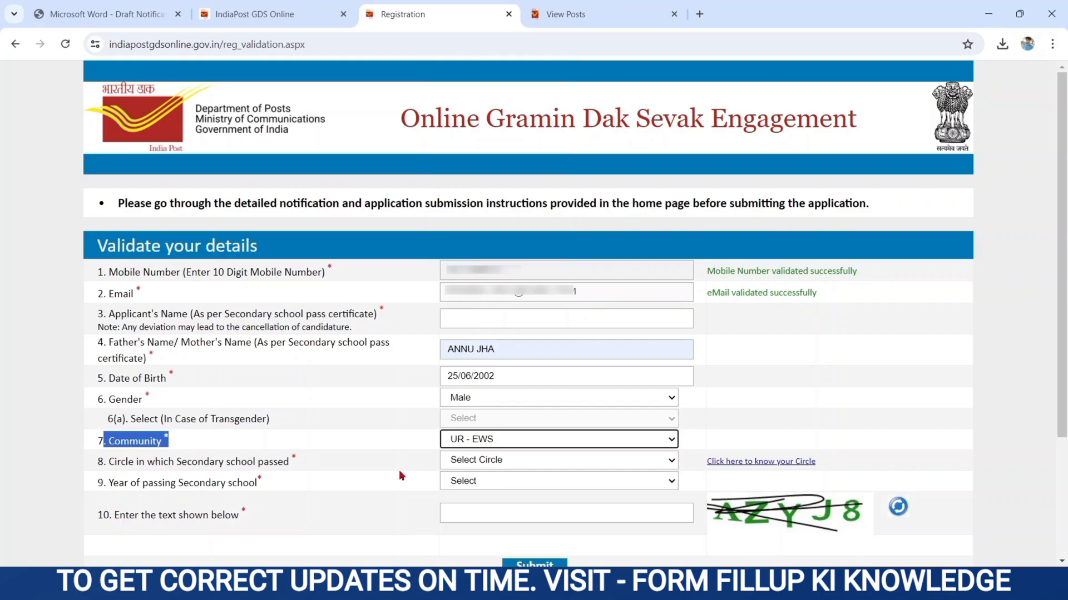
{"action": "left_click_drag", "start_coordinate": [99, 463], "coordinate": [285, 474]}
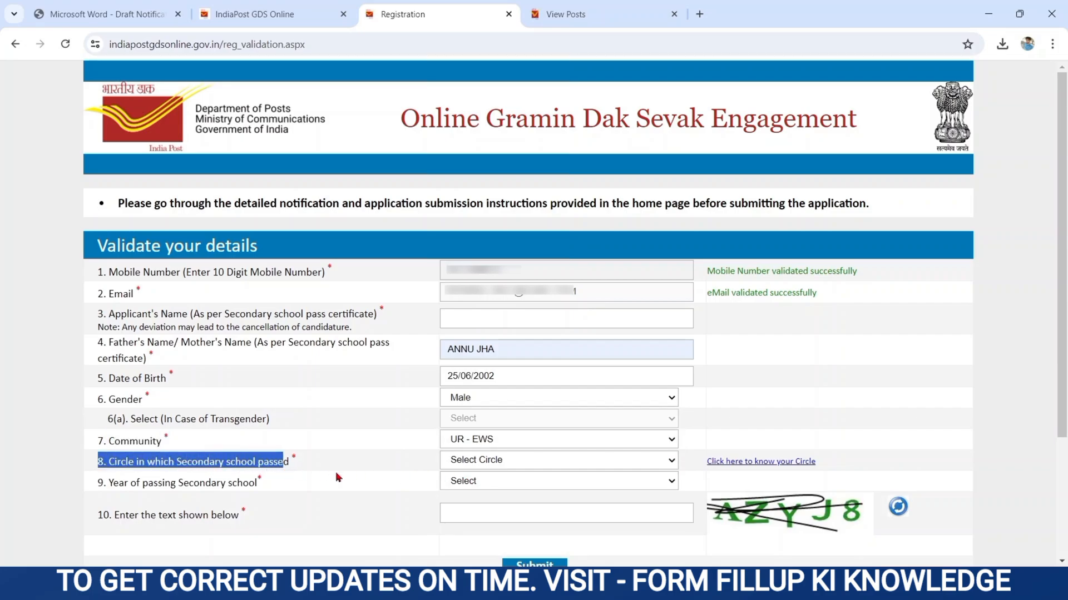
{"action": "left_click", "coordinate": [473, 461]}
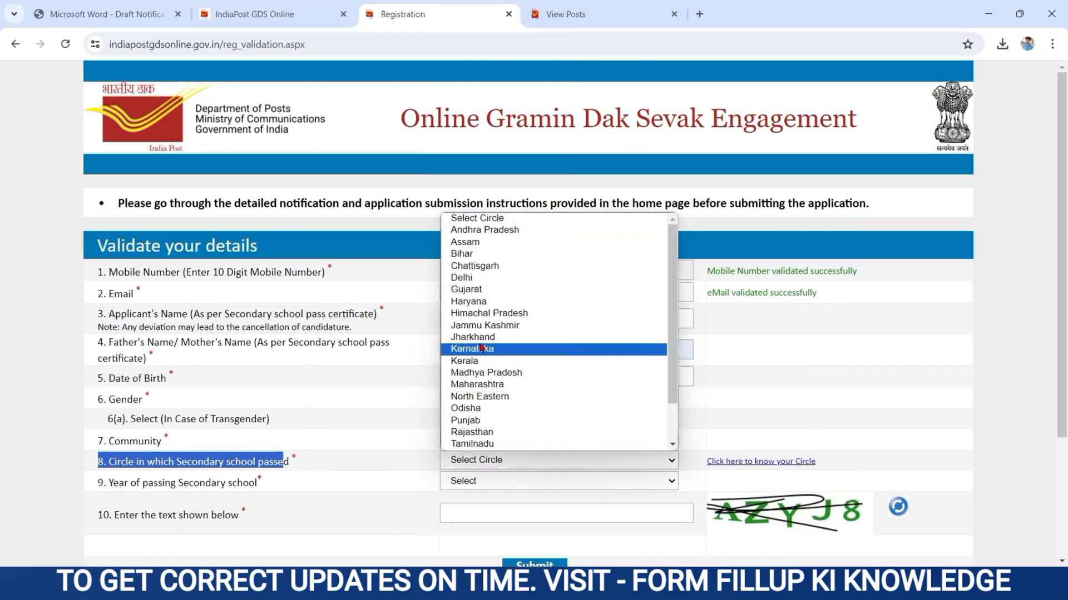
{"action": "left_click", "coordinate": [461, 255]}
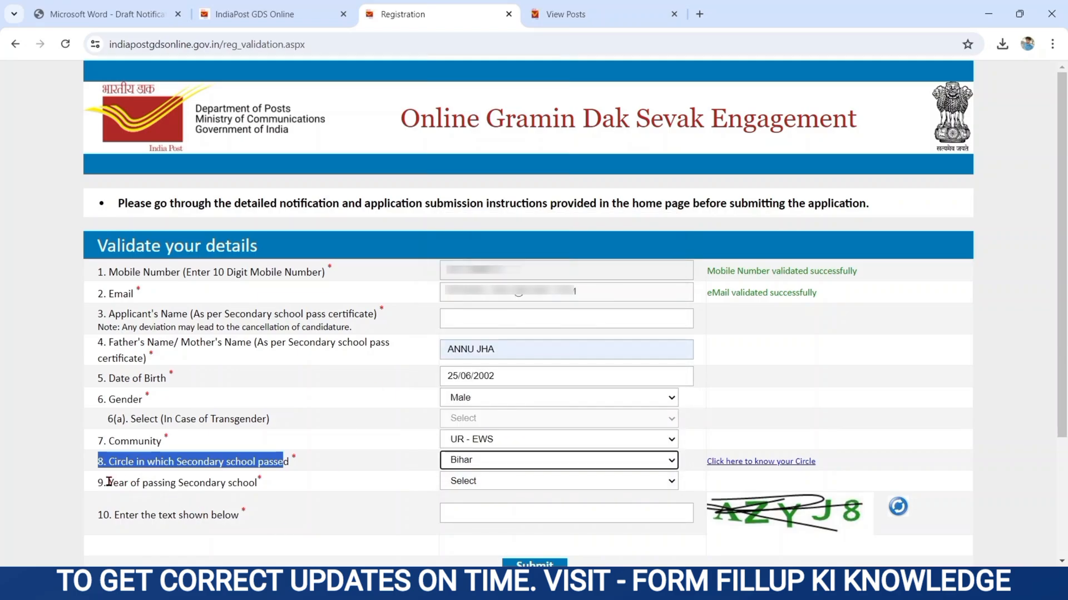
- Choose 2017 as the secondary-school year of passing
{"action": "left_click_drag", "start_coordinate": [110, 481], "coordinate": [263, 484]}
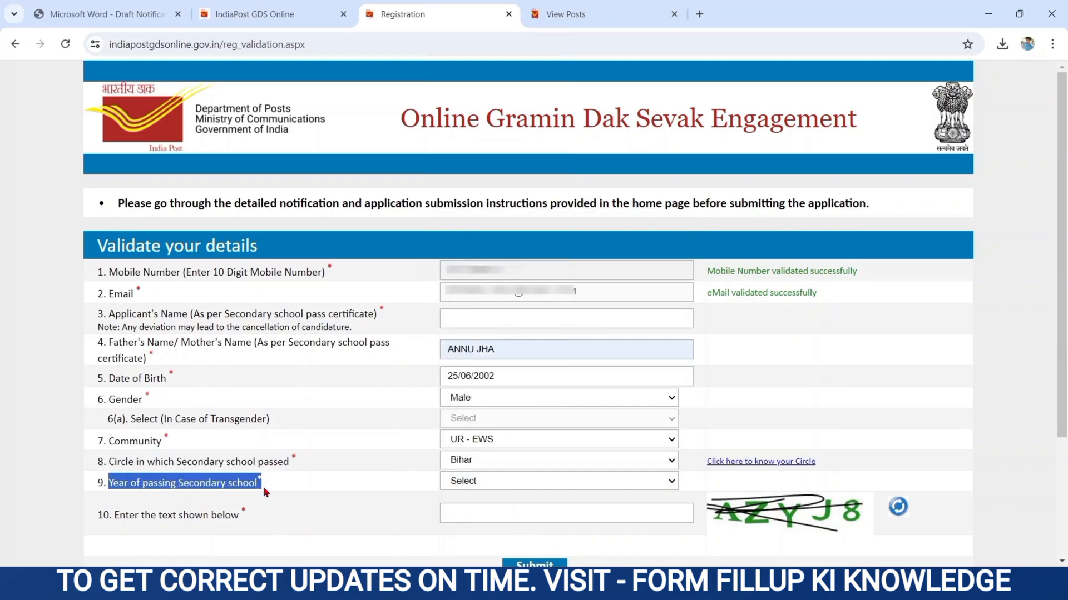
{"action": "left_click", "coordinate": [471, 485]}
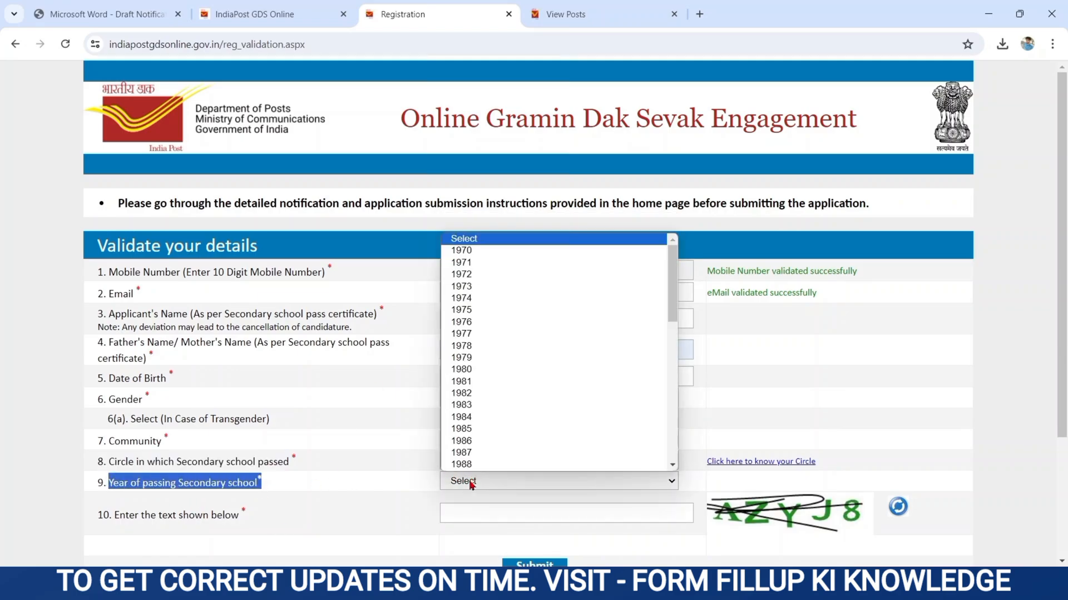
{"action": "left_click", "coordinate": [673, 447]}
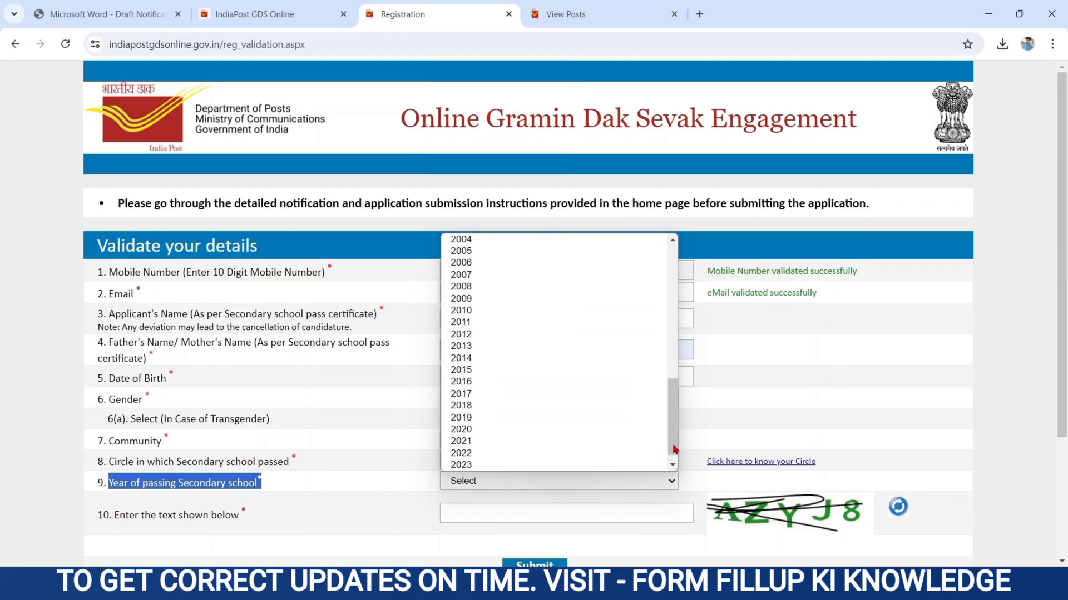
{"action": "left_click", "coordinate": [480, 394]}
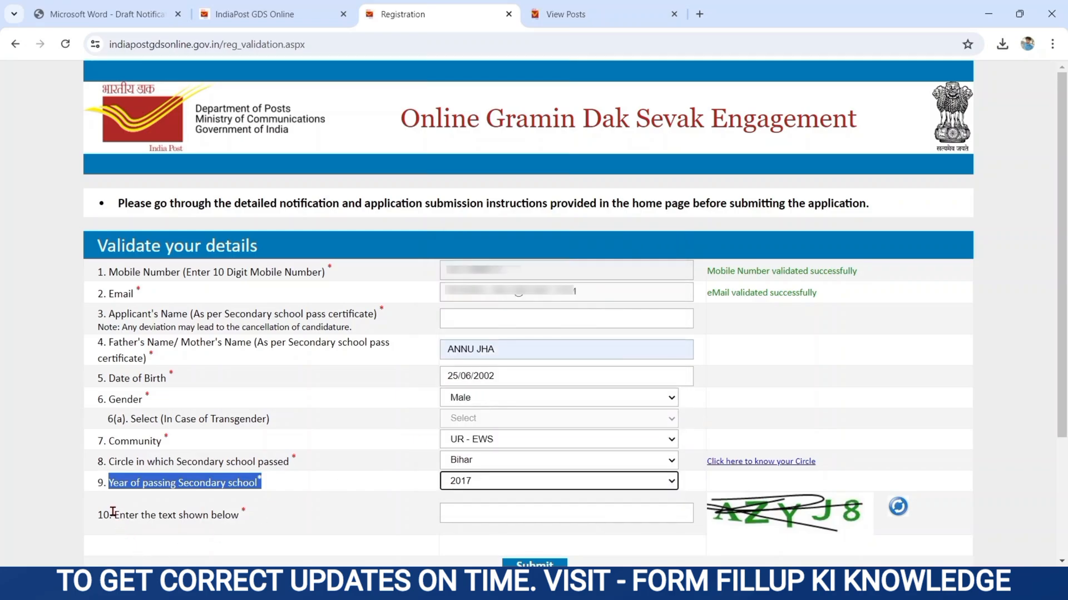
{"action": "left_click_drag", "start_coordinate": [114, 514], "coordinate": [642, 527]}
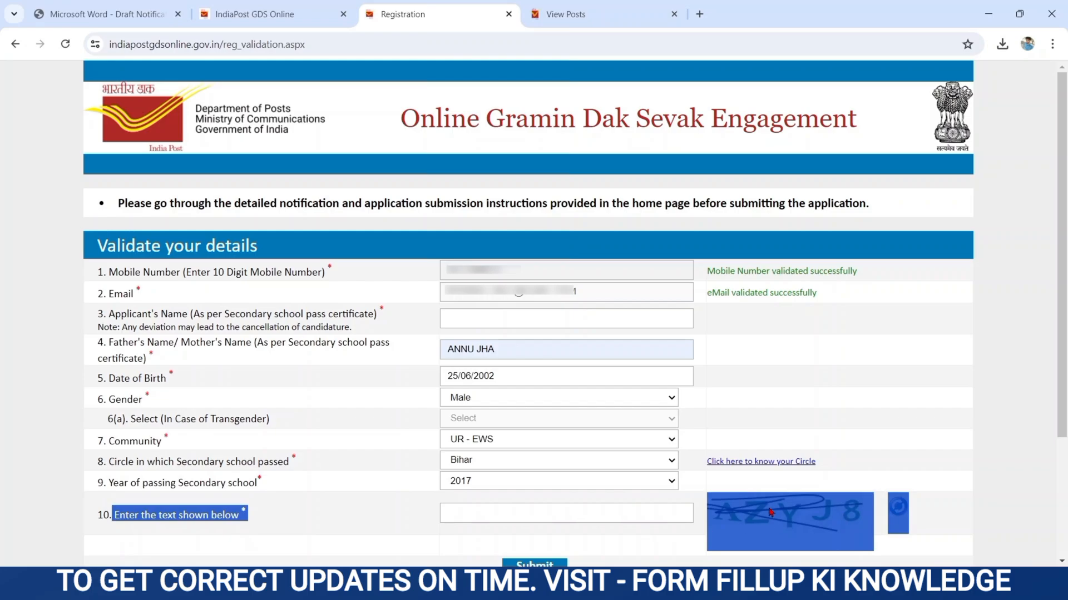
{"action": "left_click", "coordinate": [619, 513]}
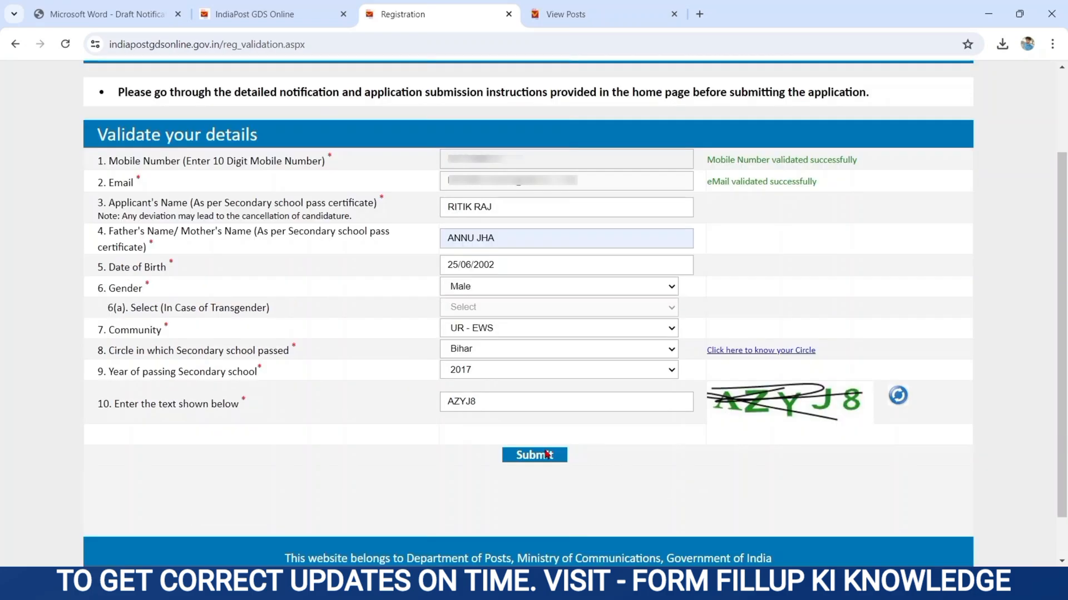
- Submit Stage 1 and acknowledge the '1st stage of Registration is completed' alert
{"action": "left_click", "coordinate": [548, 455]}
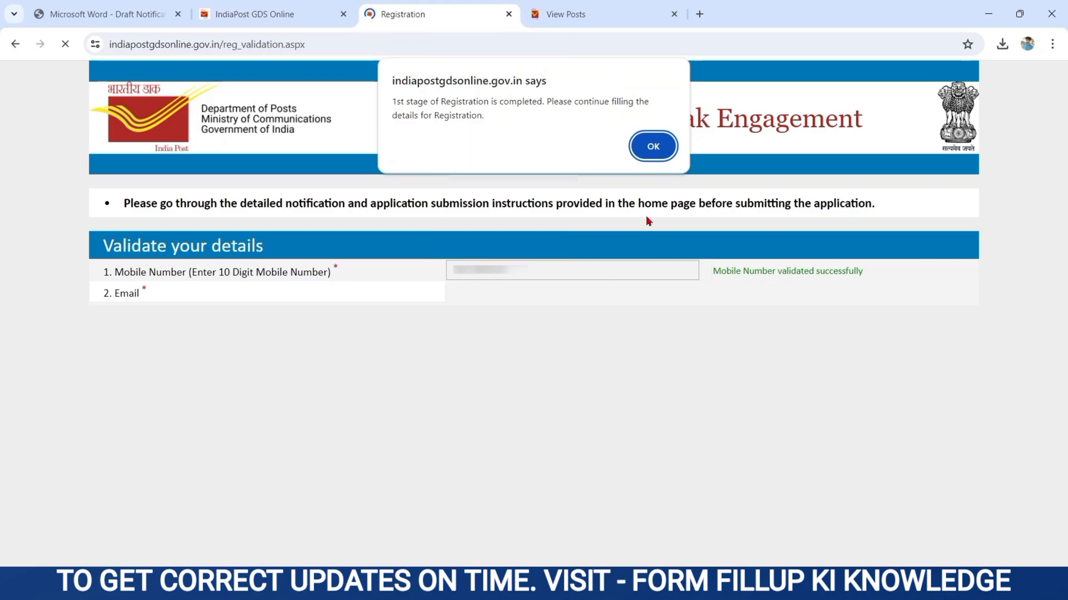
{"action": "left_click_drag", "start_coordinate": [389, 104], "coordinate": [467, 117]}
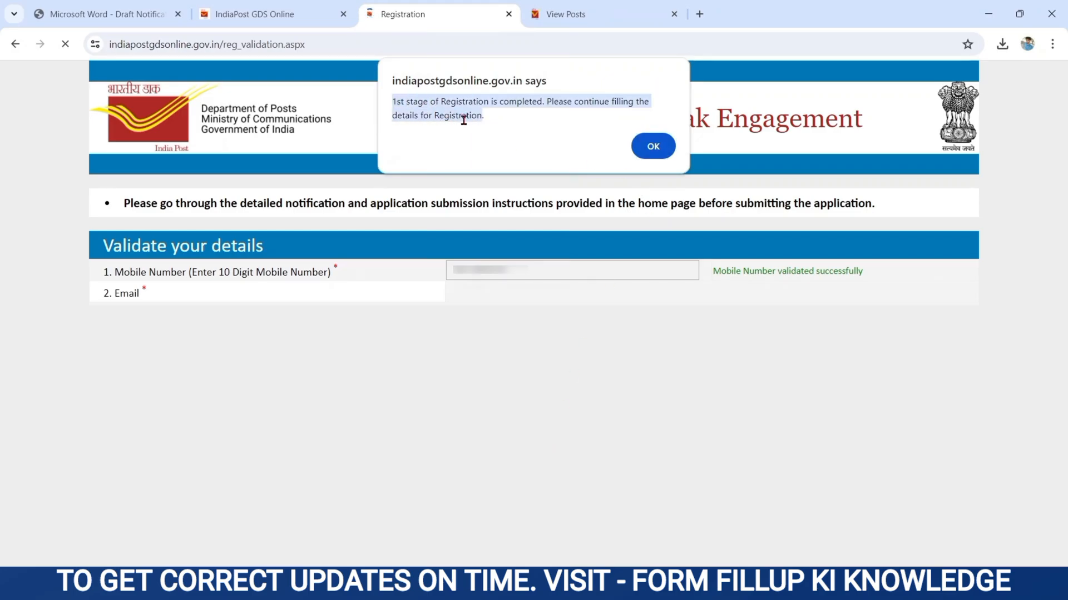
{"action": "left_click", "coordinate": [657, 145]}
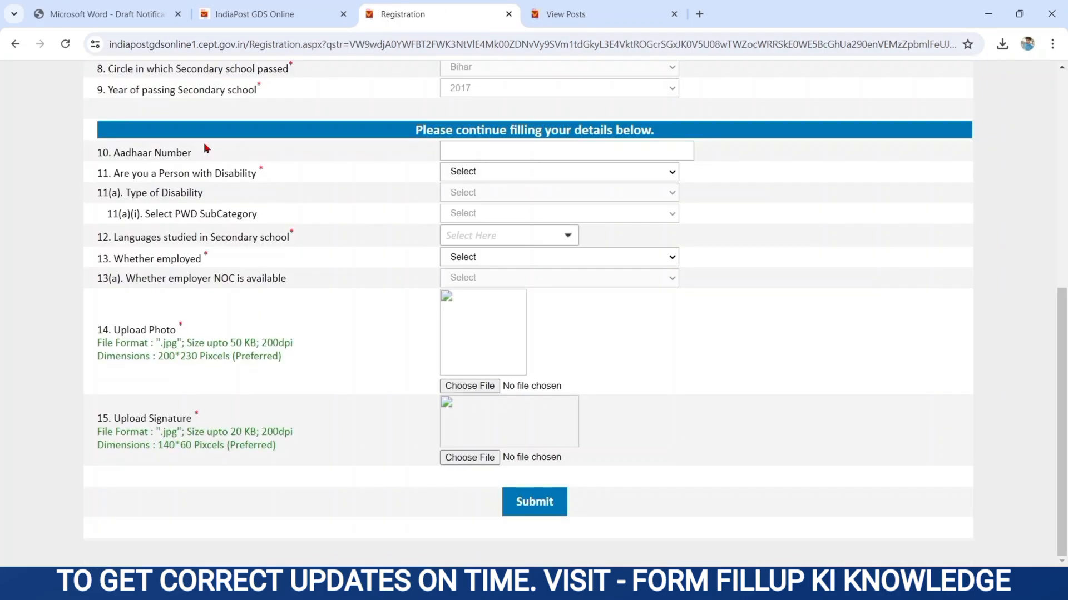
- Answer No to 'Are you a Person with Disability', after briefly trying Yes and its disability types
{"action": "left_click_drag", "start_coordinate": [104, 152], "coordinate": [200, 173]}
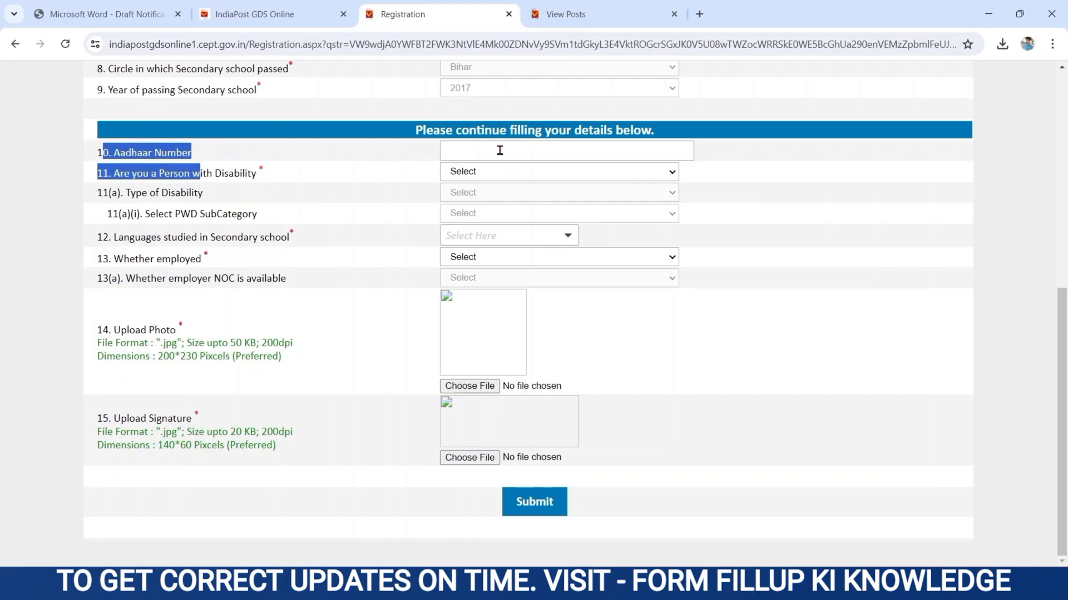
{"action": "left_click", "coordinate": [500, 151]}
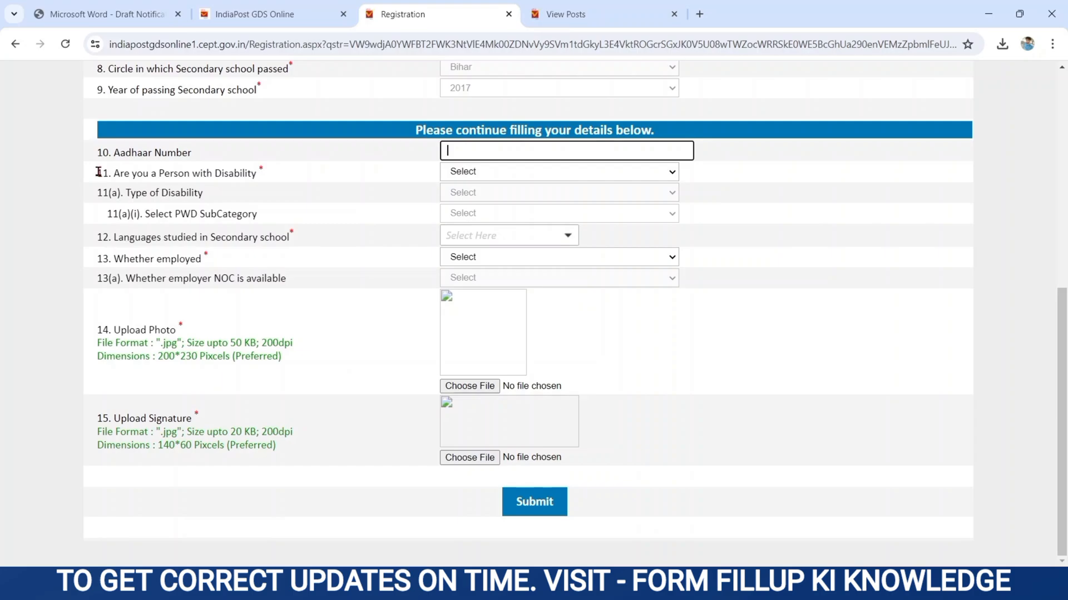
{"action": "left_click_drag", "start_coordinate": [96, 171], "coordinate": [283, 186]}
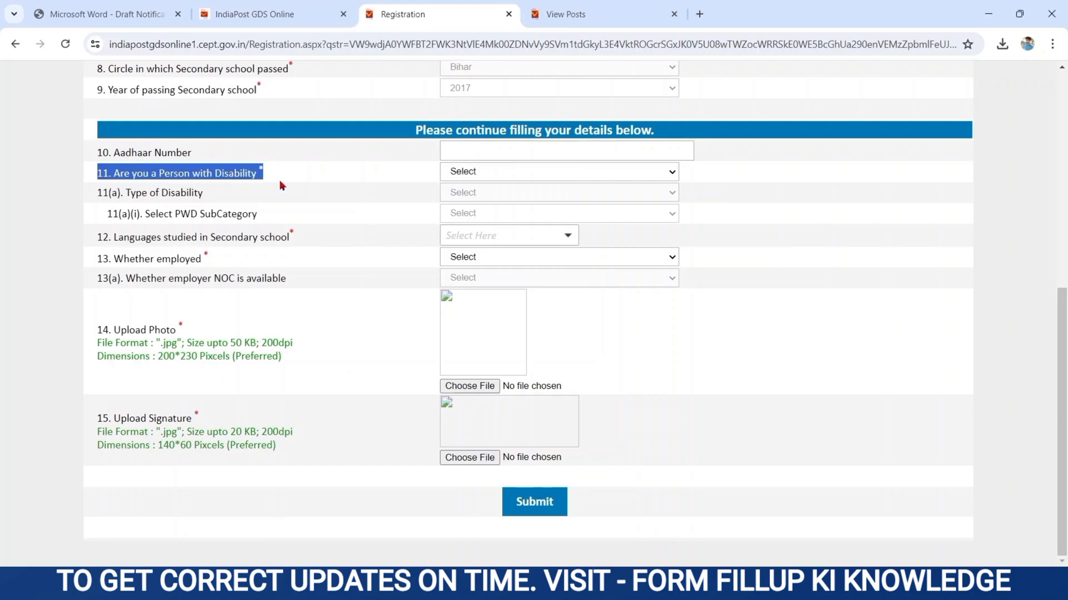
{"action": "left_click", "coordinate": [473, 173]}
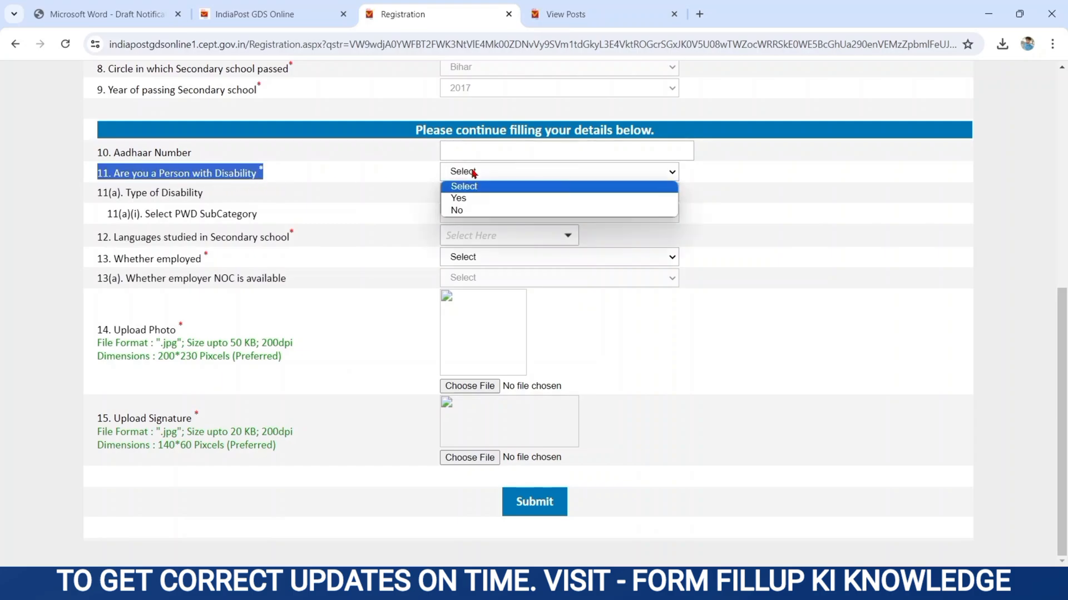
{"action": "left_click", "coordinate": [466, 199]}
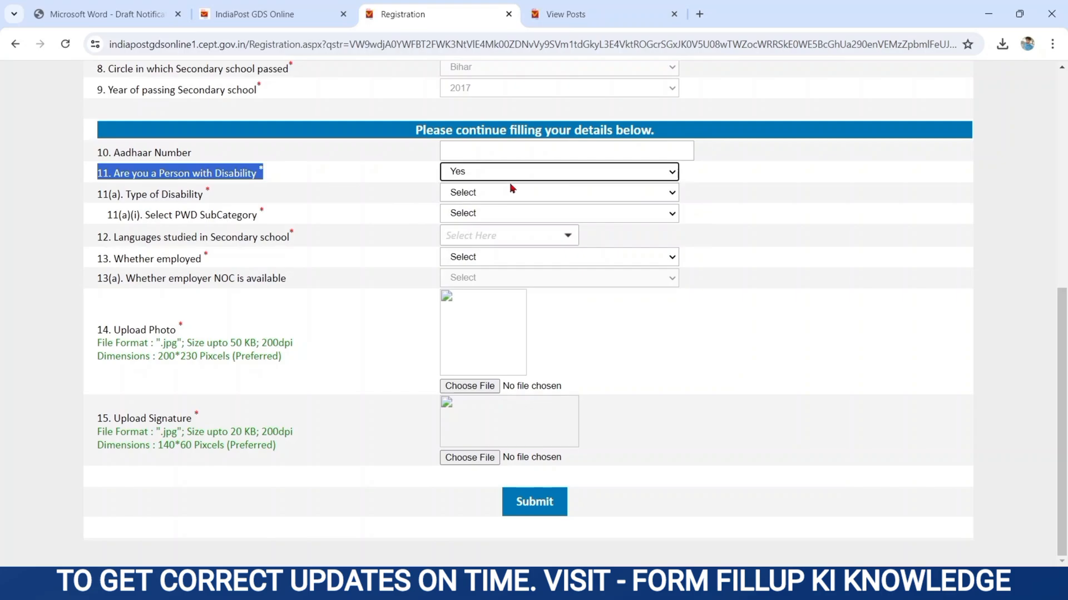
{"action": "left_click", "coordinate": [475, 195]}
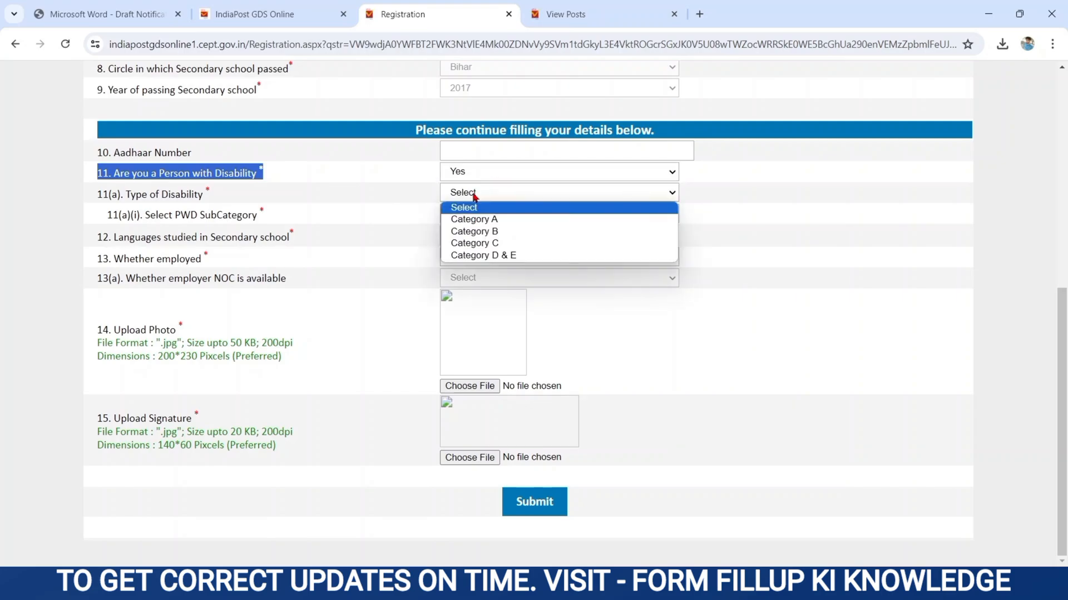
{"action": "left_click", "coordinate": [475, 194]}
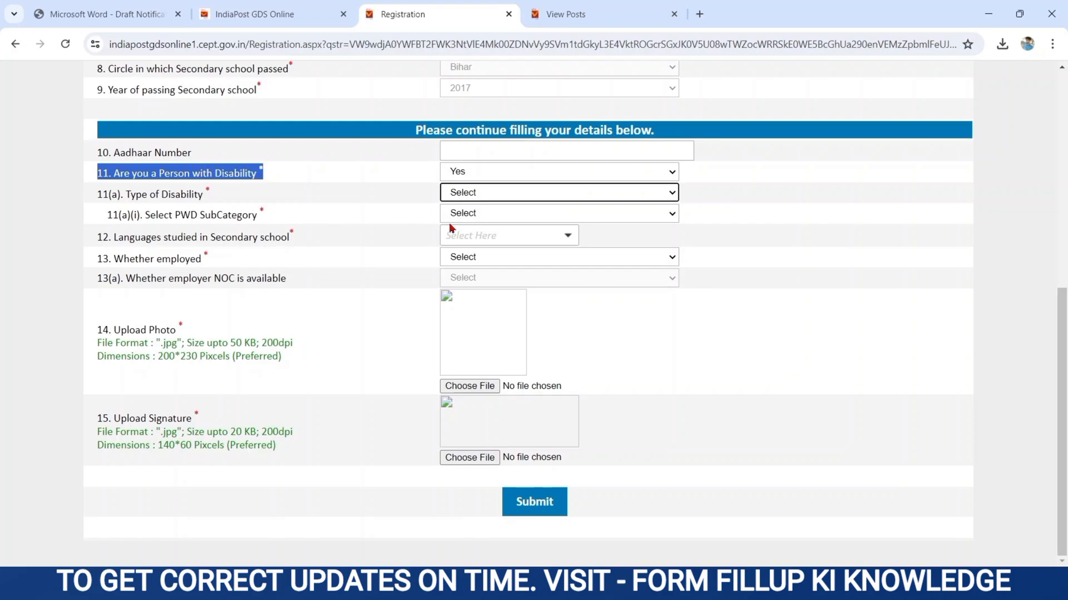
{"action": "left_click", "coordinate": [467, 171]}
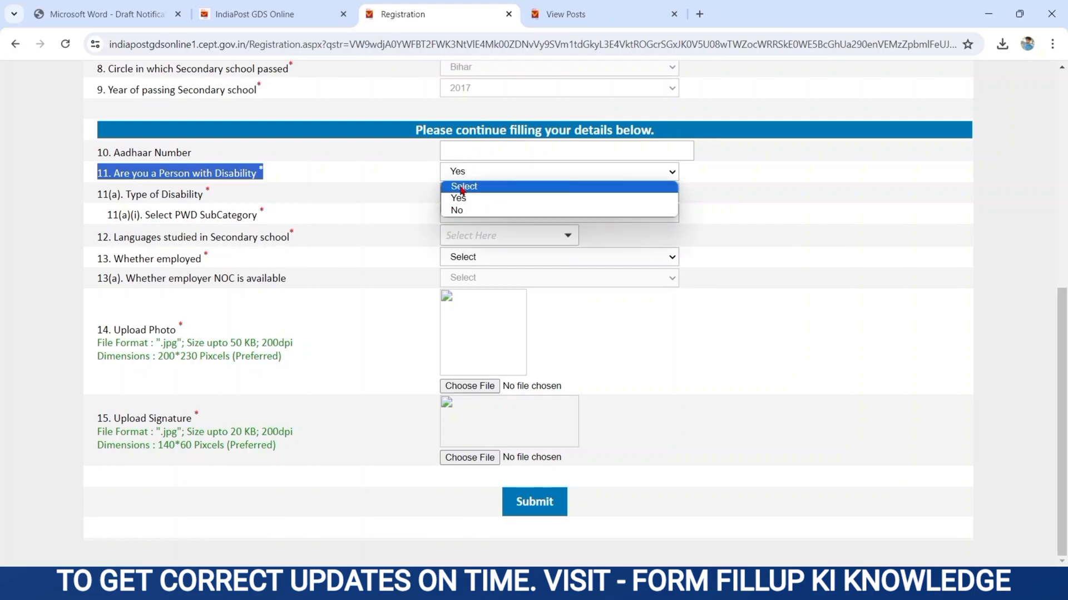
{"action": "left_click", "coordinate": [456, 210]}
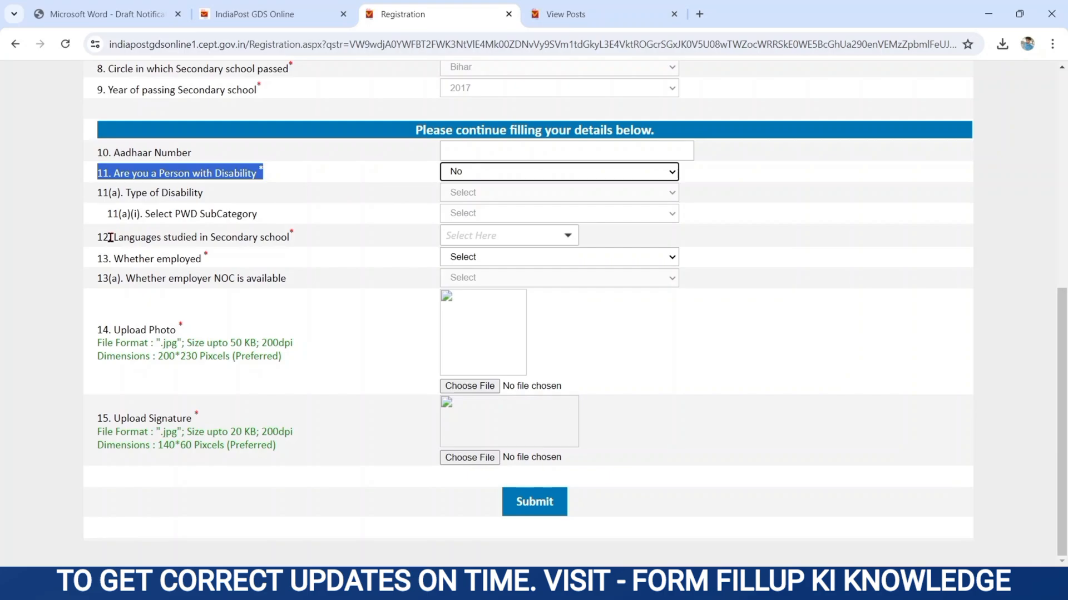
{"action": "left_click_drag", "start_coordinate": [110, 237], "coordinate": [305, 244]}
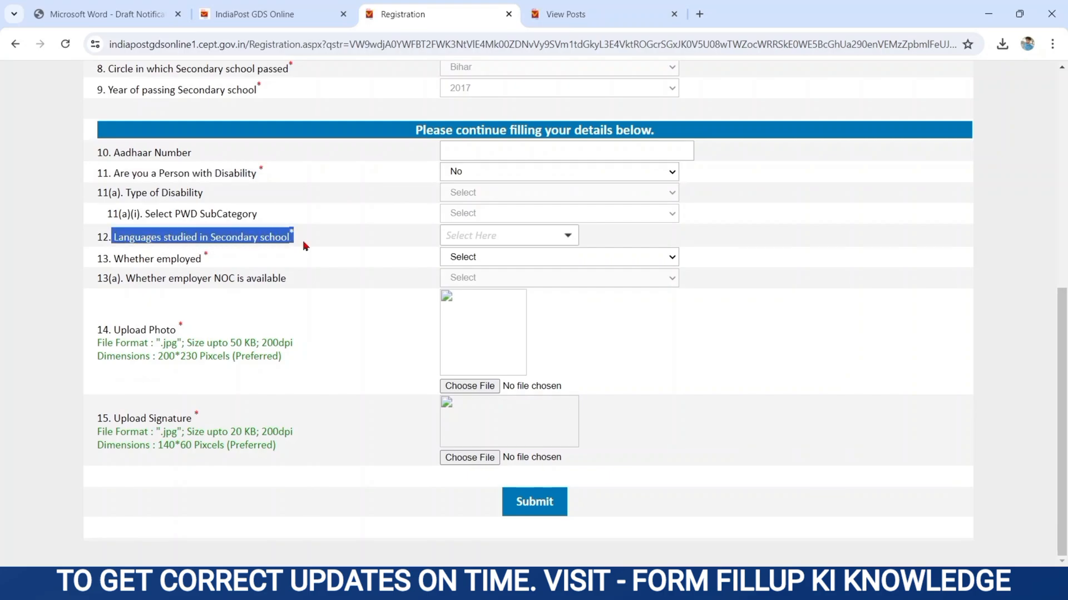
- Select English, Hindi and Sanskrit as the secondary-school languages
{"action": "left_click", "coordinate": [491, 237]}
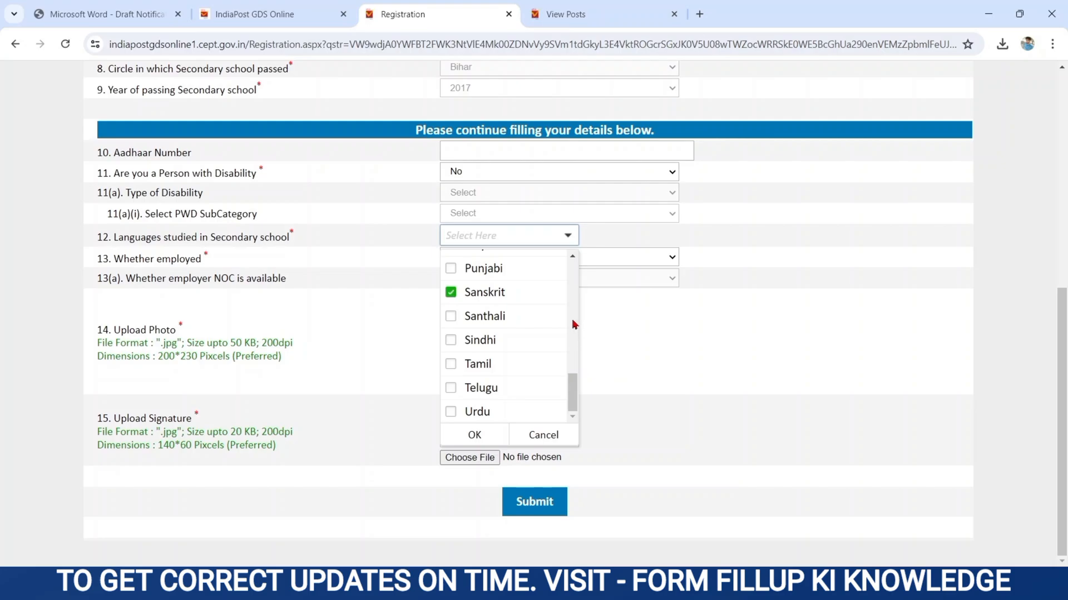
{"action": "scroll", "coordinate": [572, 319], "scroll_direction": "up", "scroll_amount": 3}
{"action": "scroll", "coordinate": [571, 319], "scroll_direction": "up", "scroll_amount": 3}
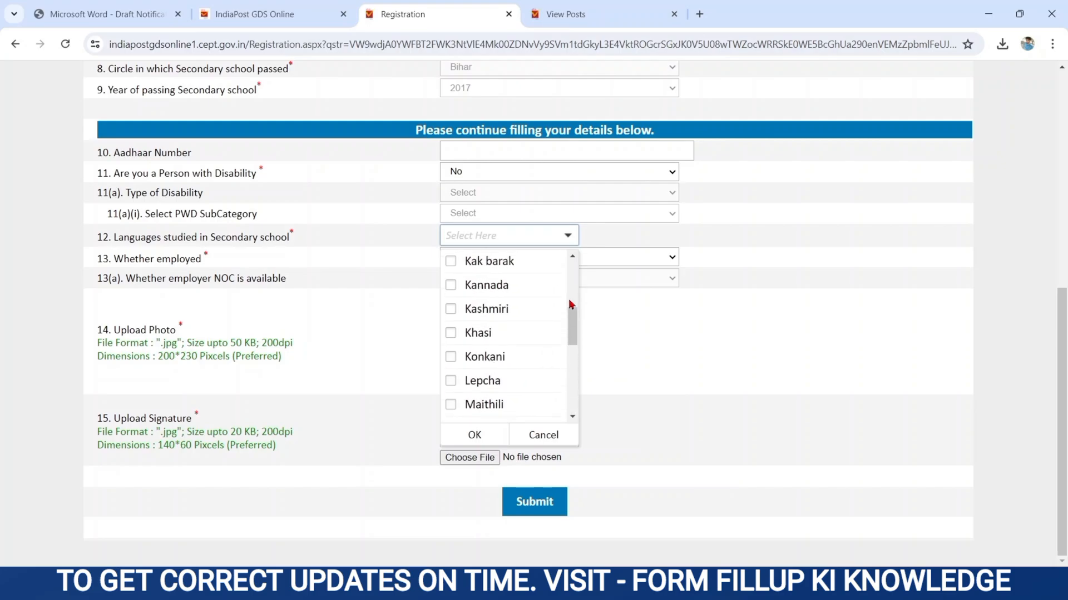
{"action": "scroll", "coordinate": [573, 292], "scroll_direction": "up", "scroll_amount": 3}
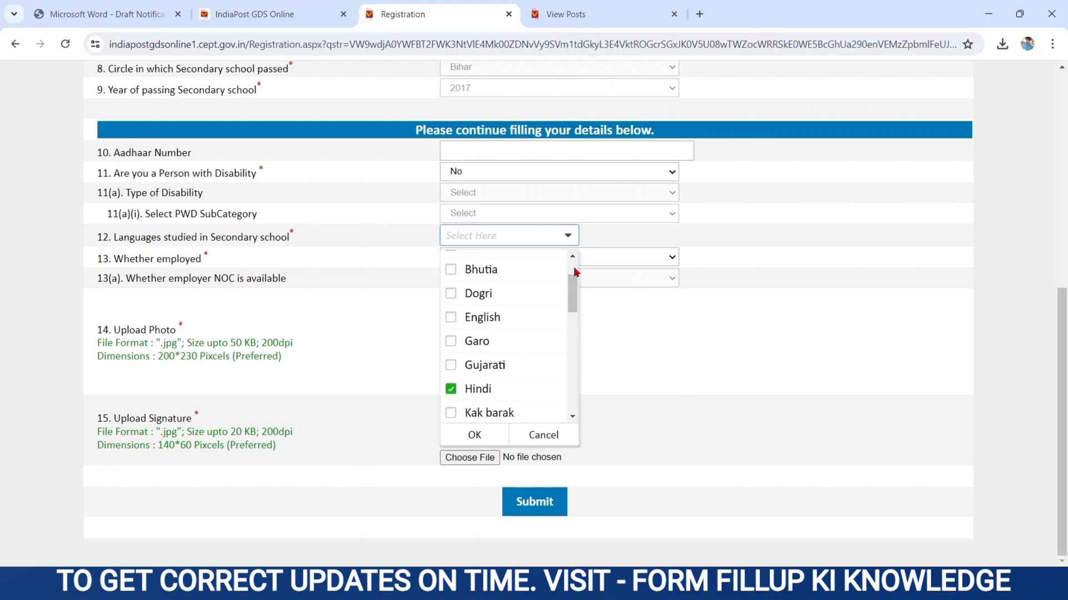
{"action": "left_click_drag", "start_coordinate": [574, 286], "coordinate": [575, 272]}
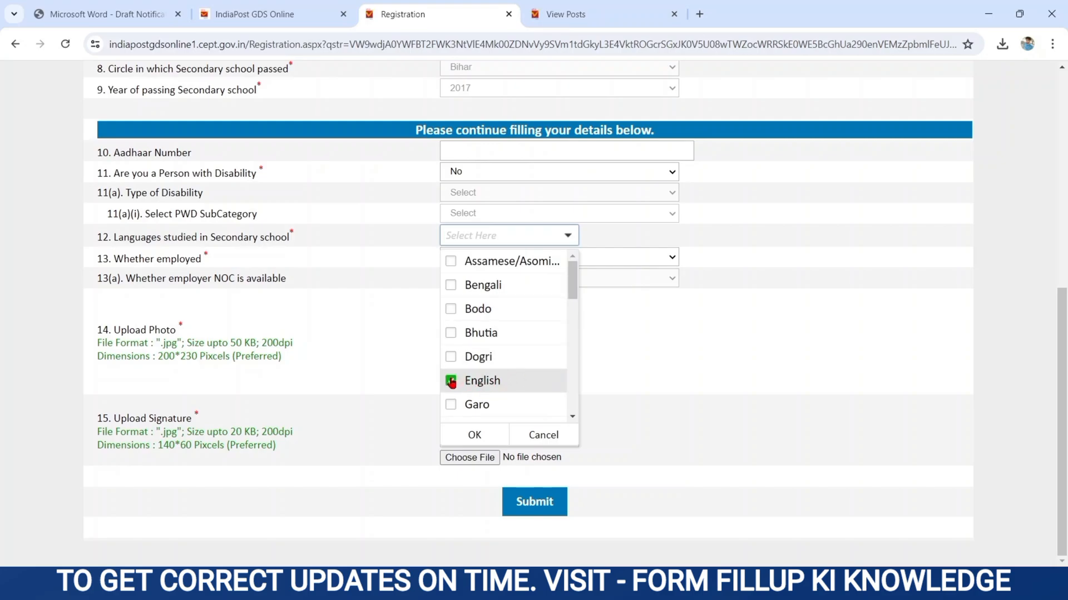
{"action": "left_click", "coordinate": [472, 435]}
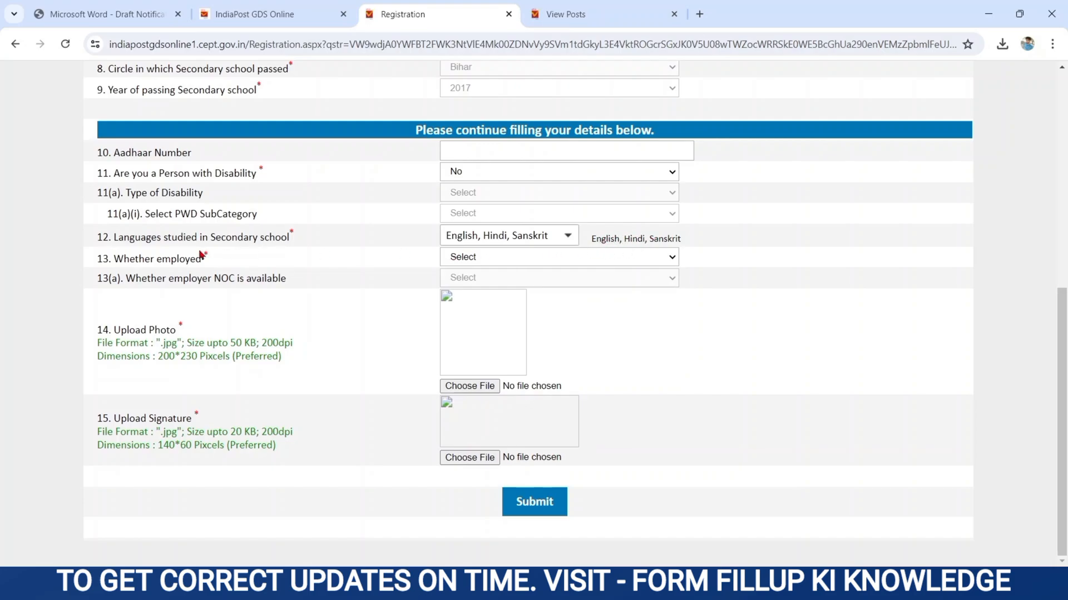
- Answer No to 'Whether employed', correcting the initial Yes
{"action": "left_click_drag", "start_coordinate": [116, 257], "coordinate": [217, 265]}
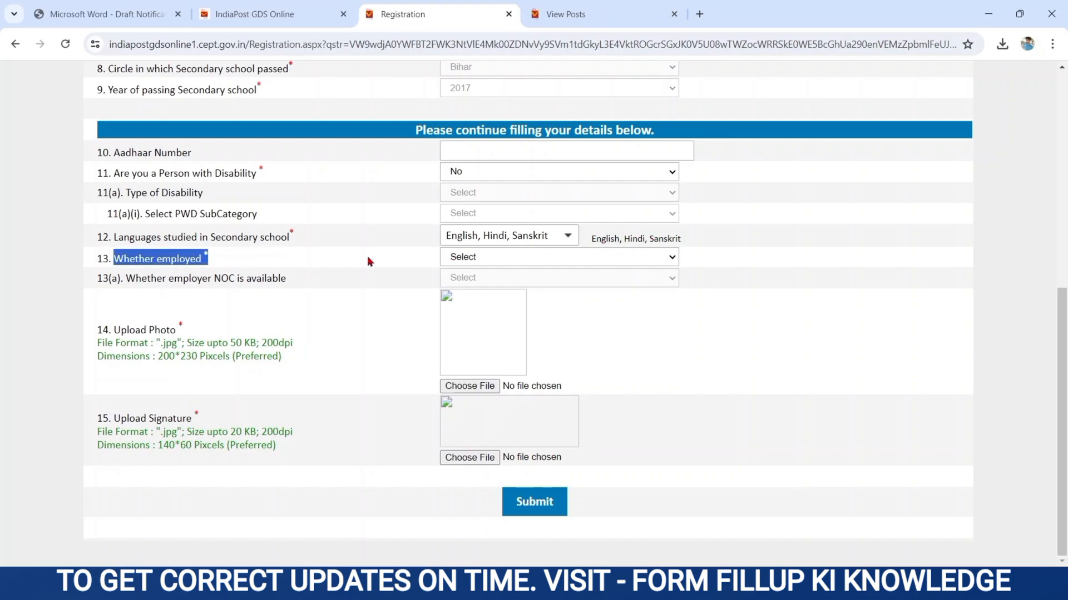
{"action": "left_click", "coordinate": [467, 258]}
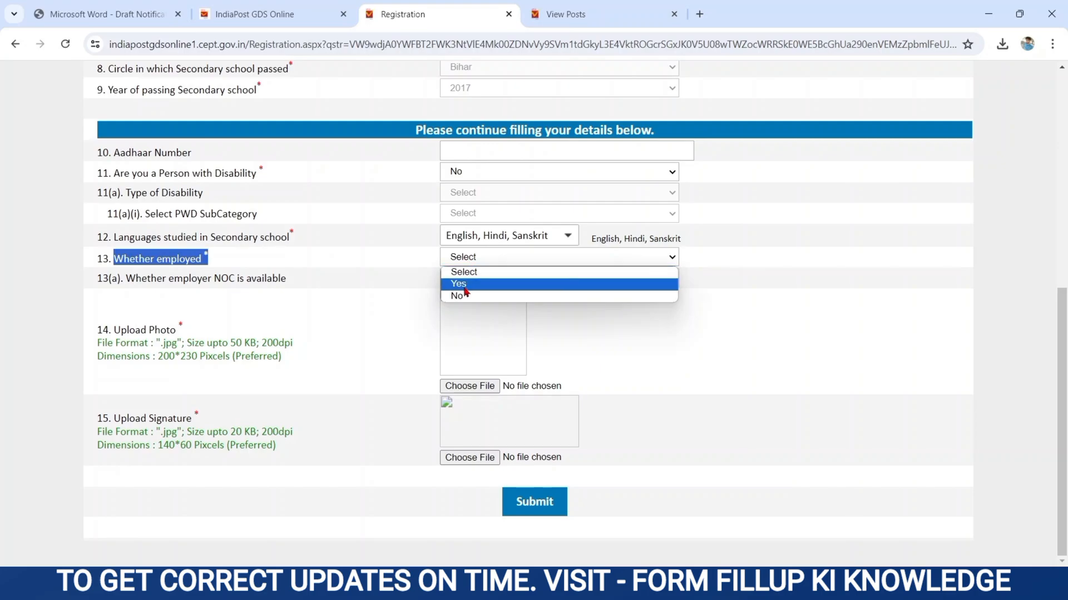
{"action": "left_click", "coordinate": [463, 287]}
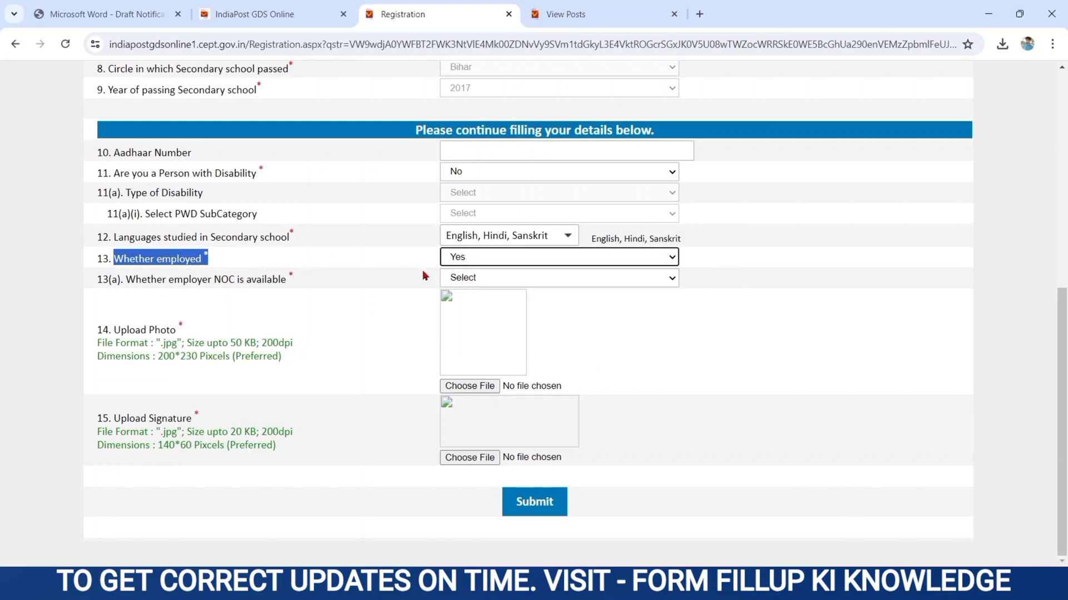
{"action": "left_click", "coordinate": [453, 264]}
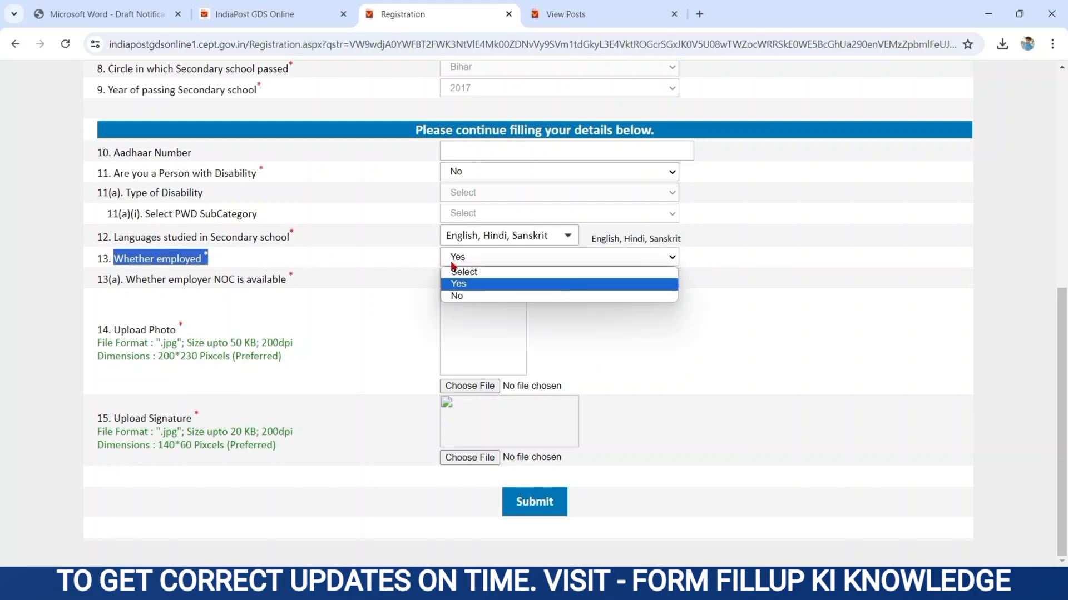
{"action": "left_click", "coordinate": [455, 298]}
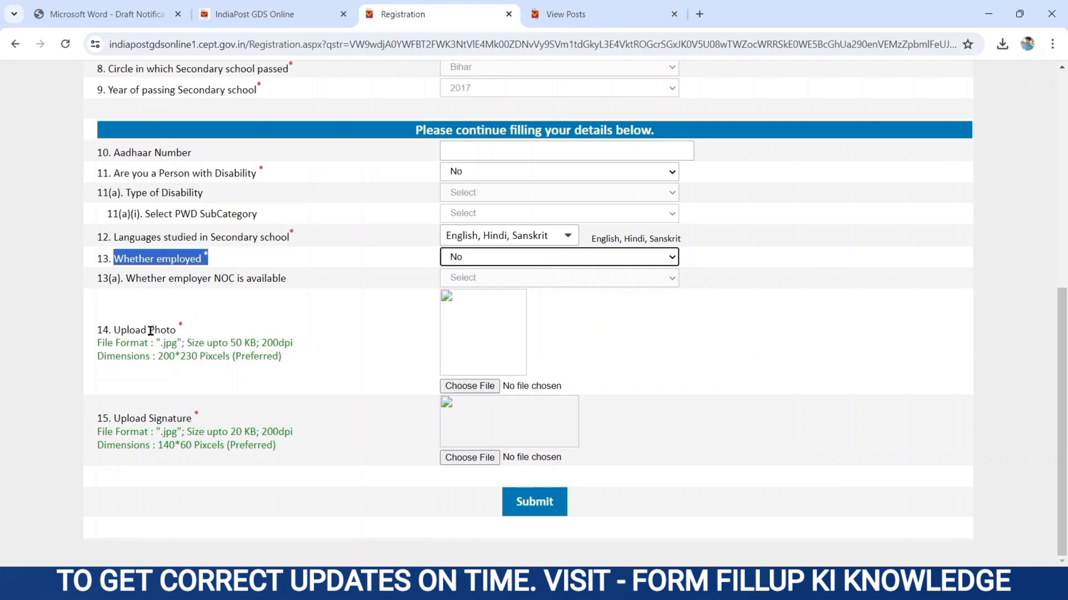
{"action": "left_click_drag", "start_coordinate": [101, 328], "coordinate": [178, 338]}
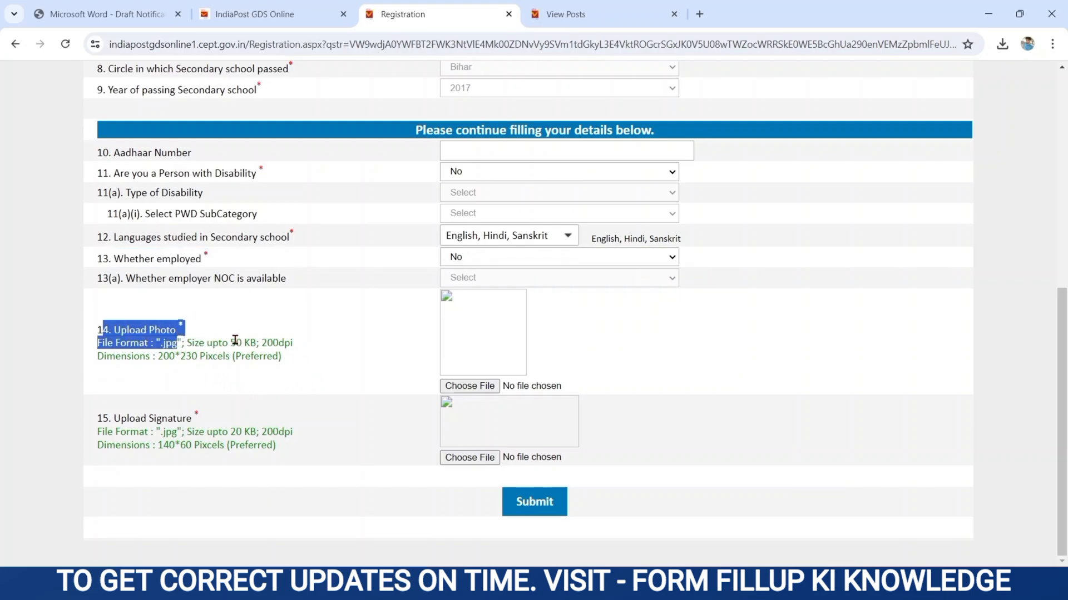
- Review the photo and signature upload limits, including the preferred 140*60 signature dimensions
{"action": "left_click_drag", "start_coordinate": [230, 343], "coordinate": [273, 366]}
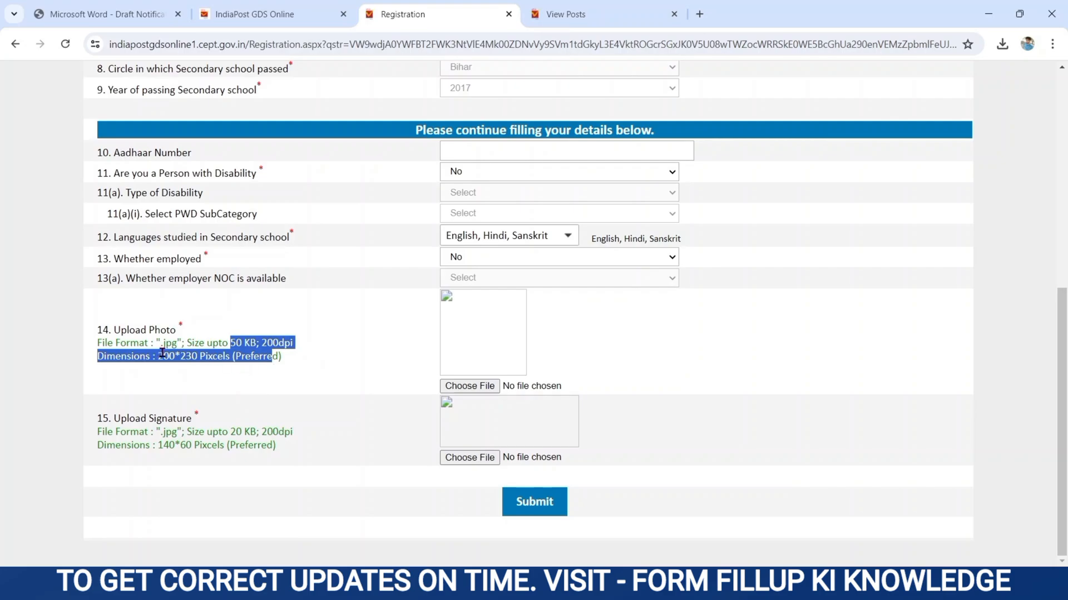
{"action": "left_click", "coordinate": [183, 367]}
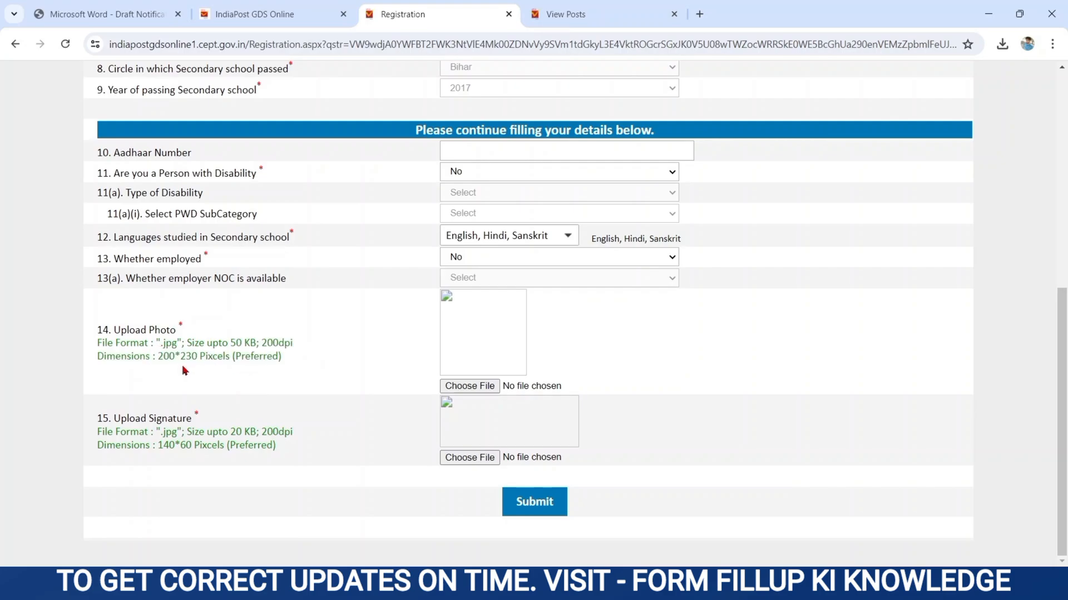
{"action": "left_click_drag", "start_coordinate": [186, 356], "coordinate": [318, 374]}
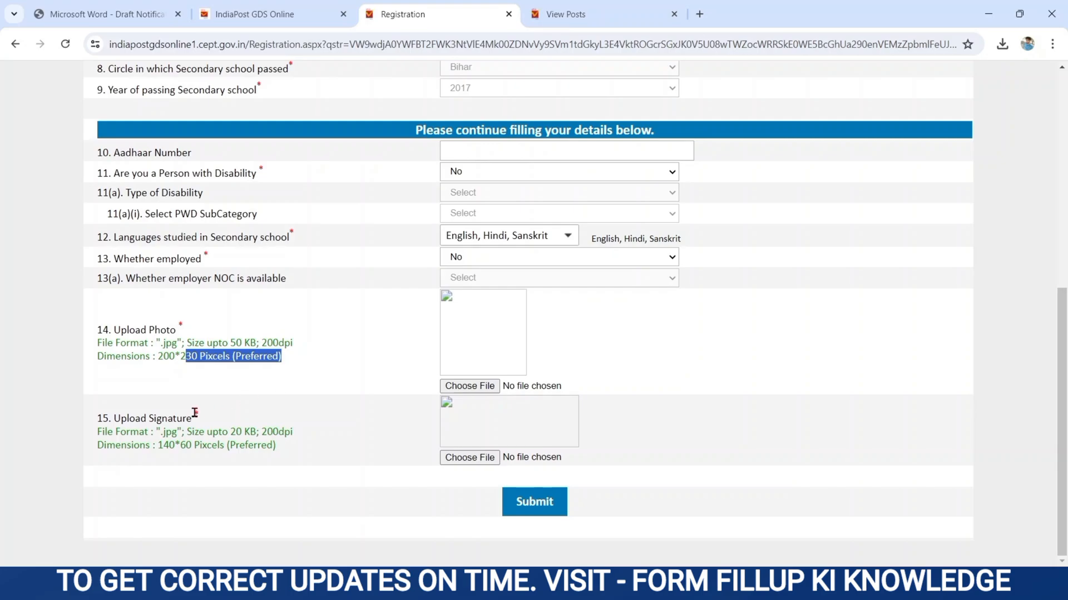
{"action": "left_click_drag", "start_coordinate": [103, 418], "coordinate": [206, 454]}
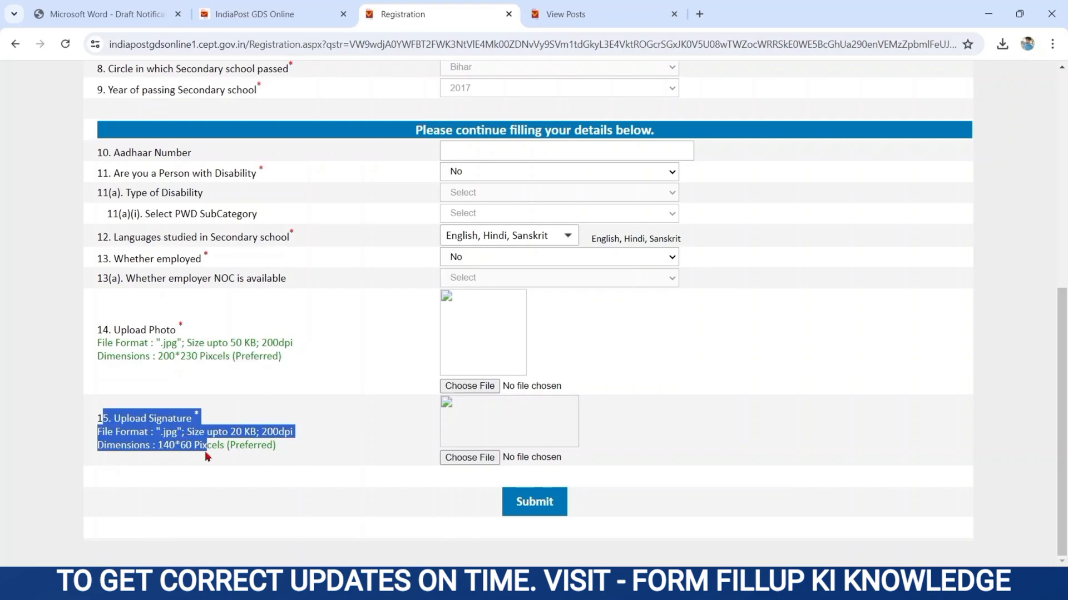
{"action": "left_click", "coordinate": [205, 456]}
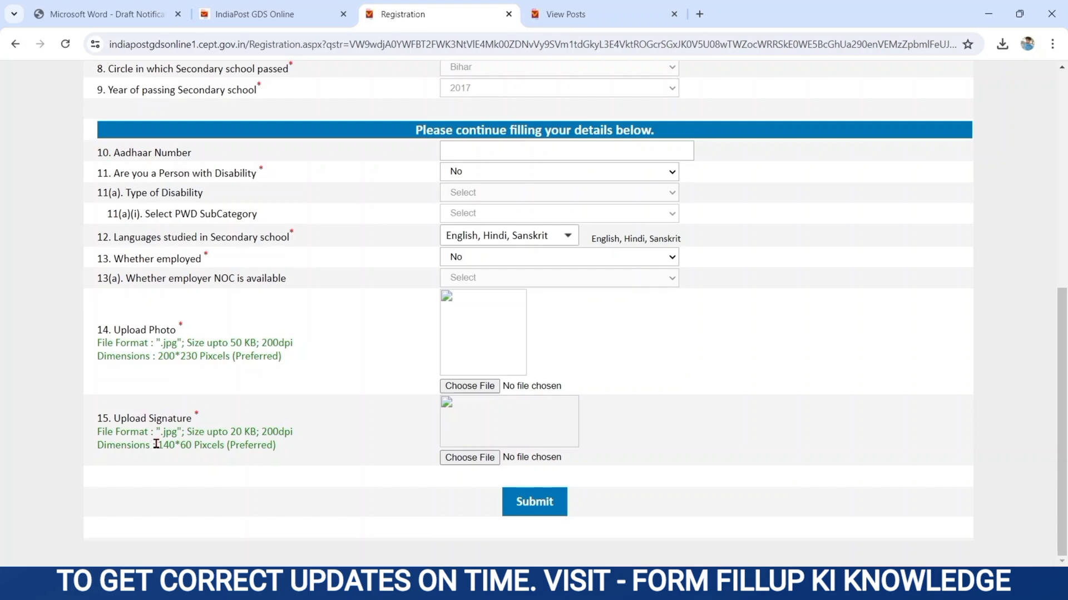
{"action": "left_click_drag", "start_coordinate": [157, 445], "coordinate": [285, 456]}
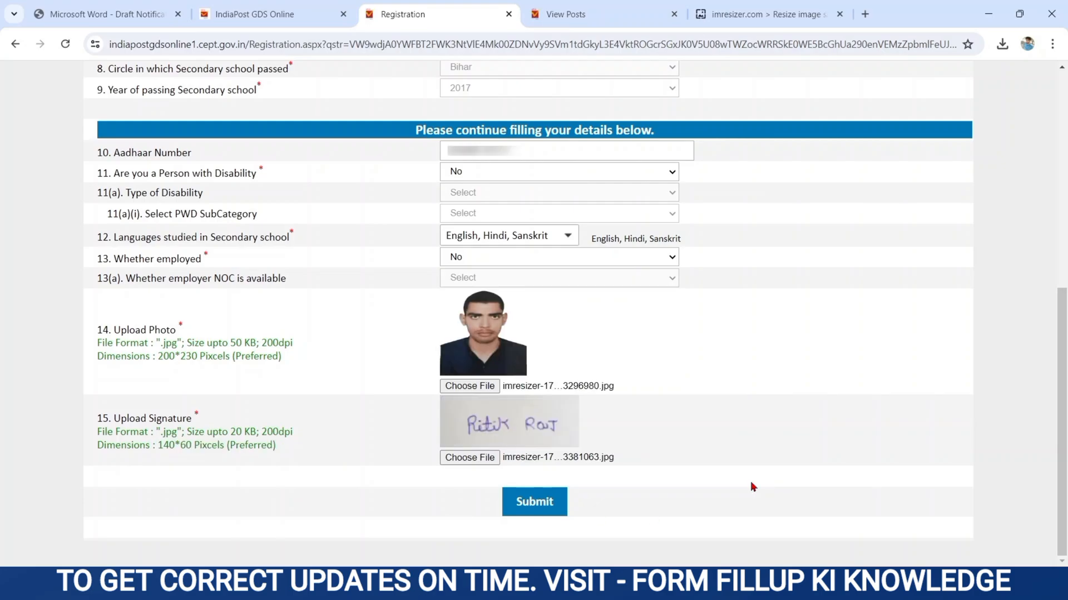
- Review the Registration Details and submit with the no-duplicate declaration accepted
{"action": "left_click", "coordinate": [529, 503]}
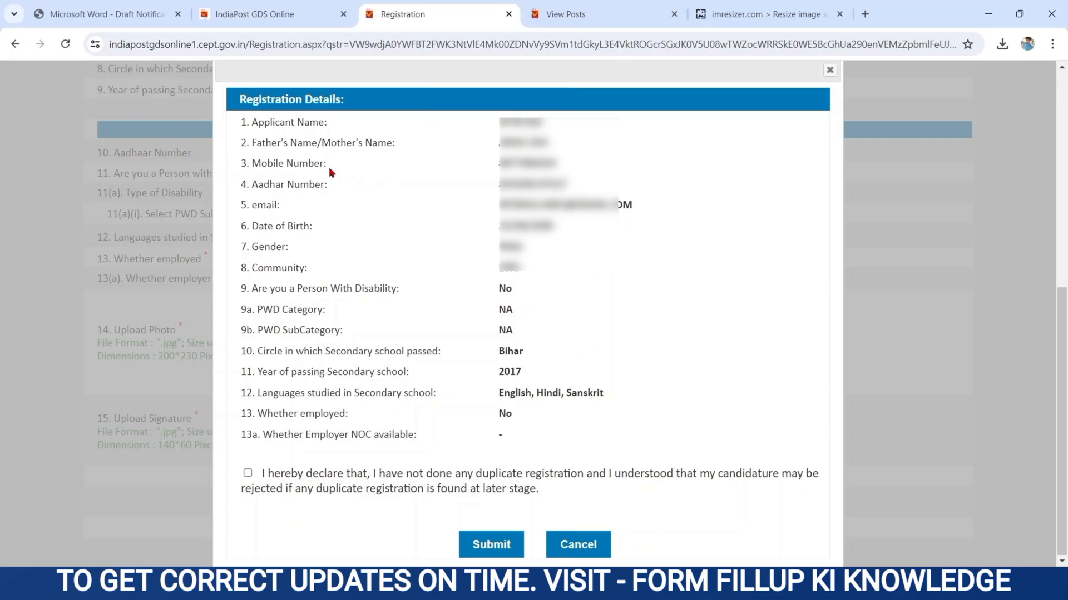
{"action": "left_click_drag", "start_coordinate": [240, 122], "coordinate": [362, 417]}
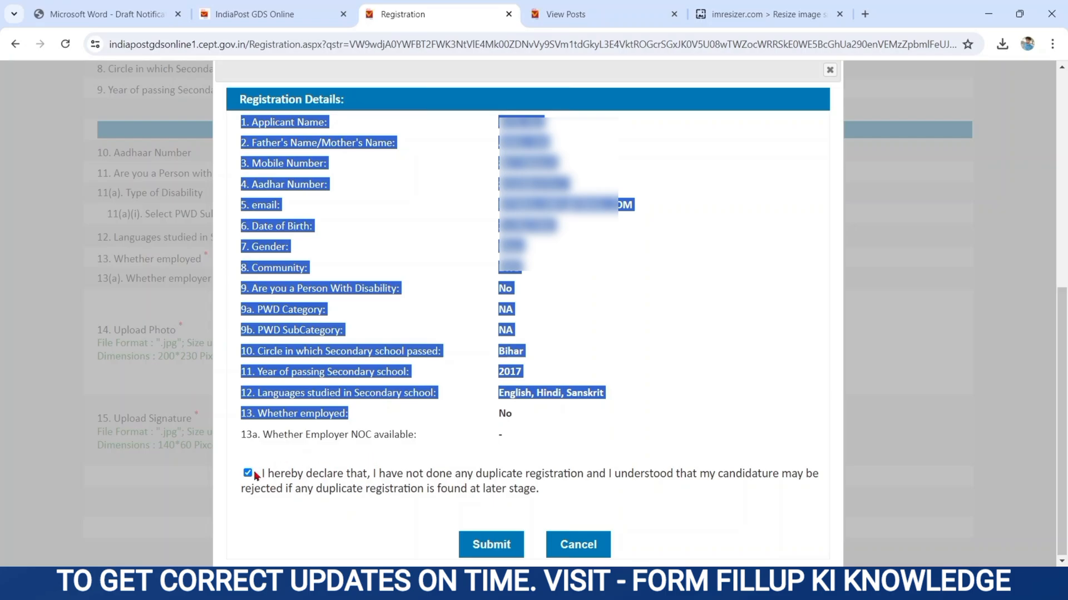
{"action": "left_click", "coordinate": [483, 548]}
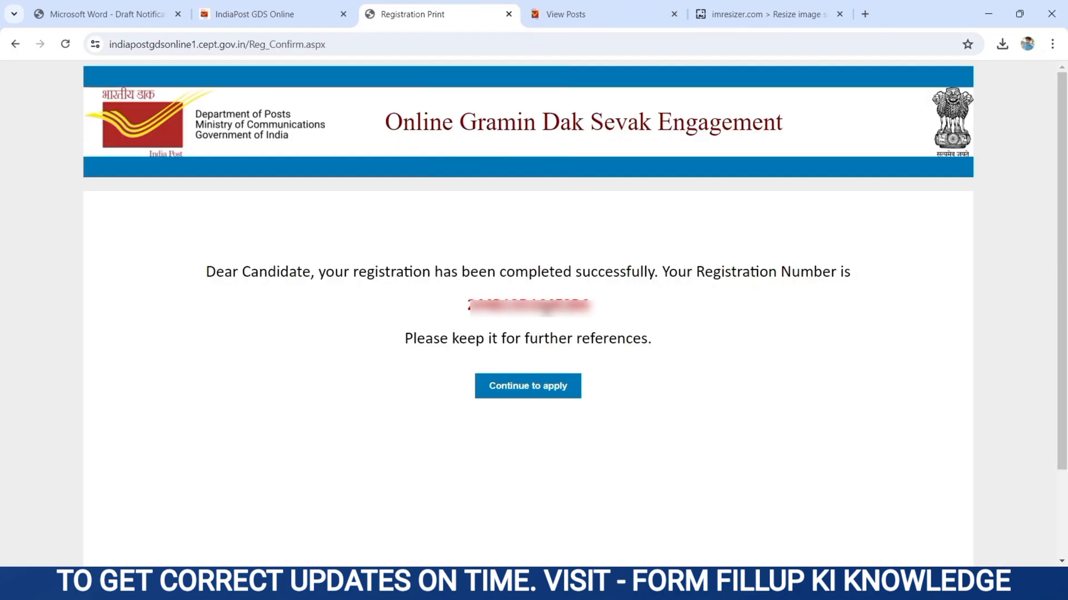
- Note the new registration number and continue to the application form
{"action": "double_click", "coordinate": [466, 305]}
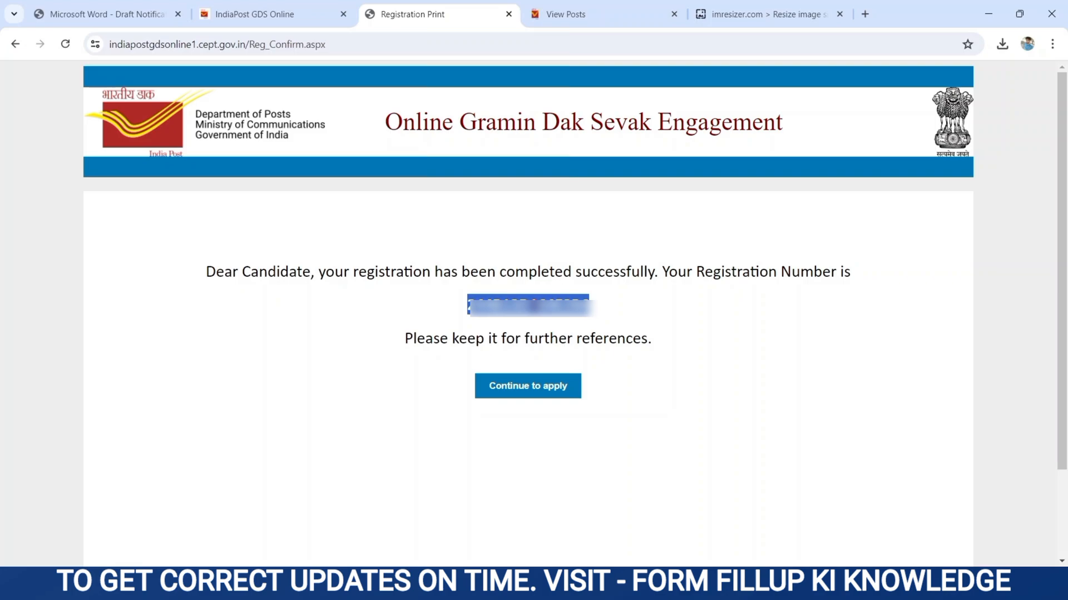
{"action": "left_click", "coordinate": [525, 388]}
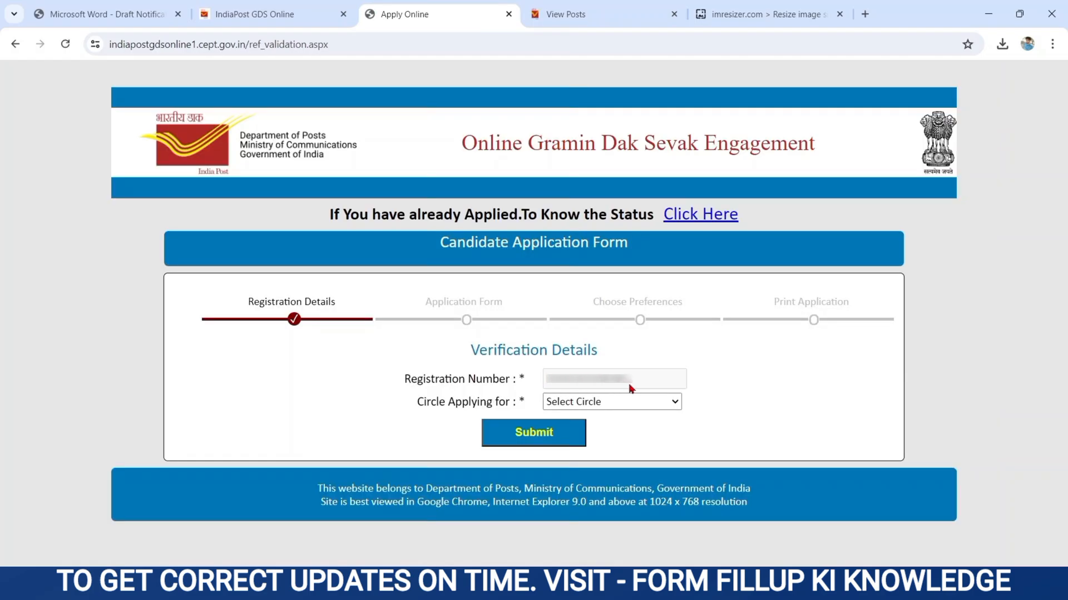
- Choose Bihar as the circle and submit the details to request an OTP
{"action": "left_click", "coordinate": [567, 405]}
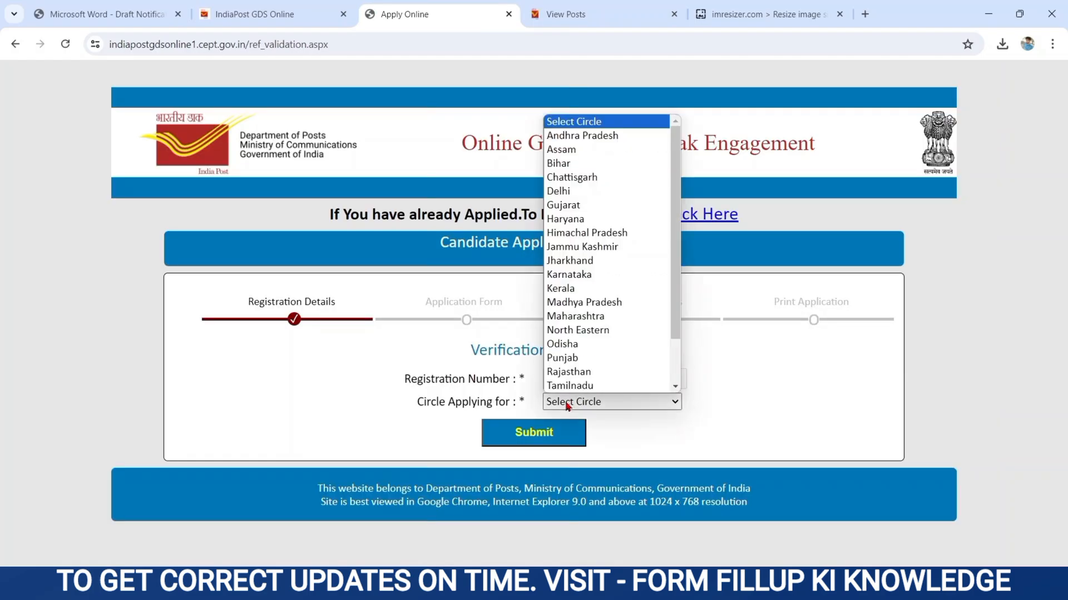
{"action": "left_click", "coordinate": [558, 164]}
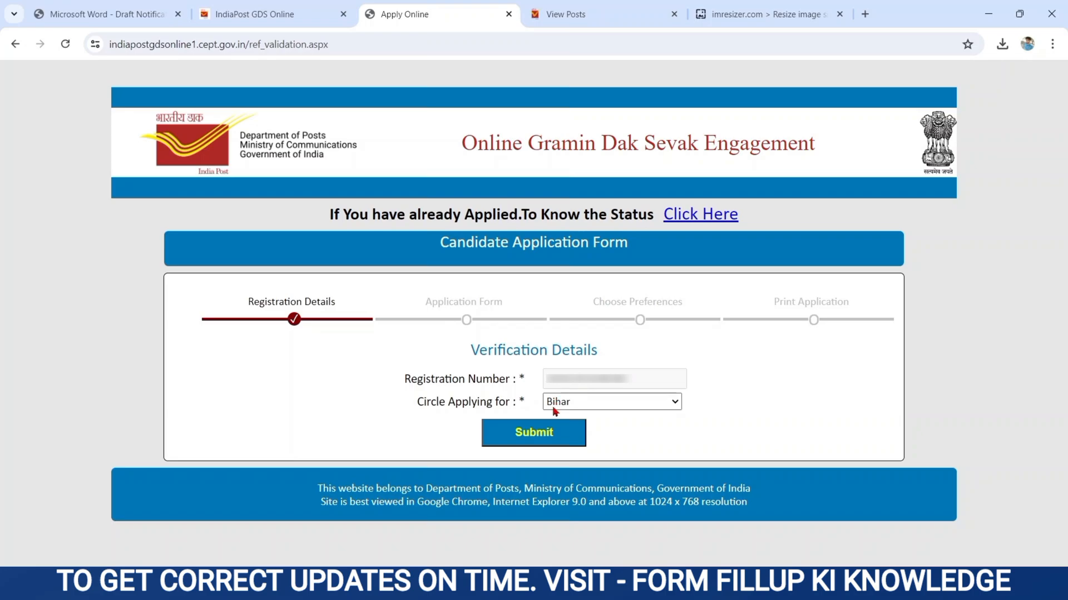
{"action": "left_click", "coordinate": [534, 434]}
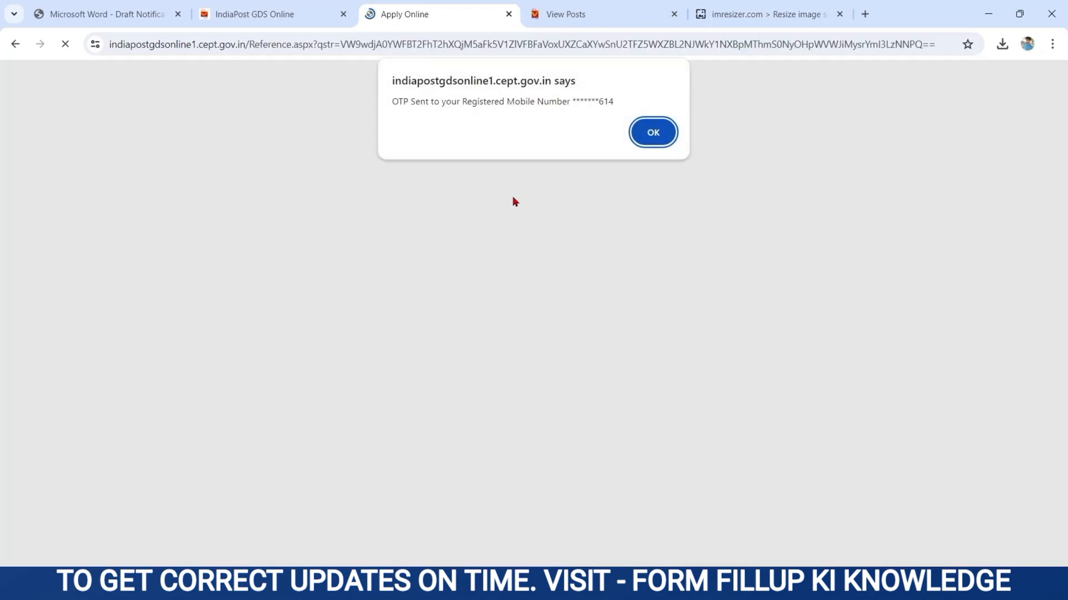
- Enter the received OTP and the captcha text, then proceed to the application form
{"action": "left_click", "coordinate": [647, 139]}
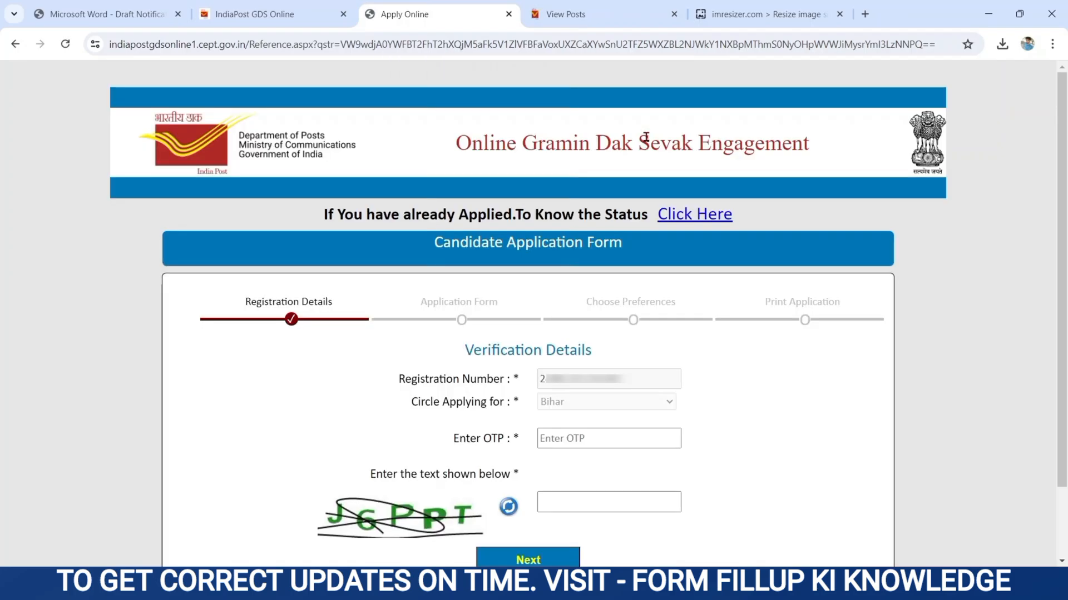
{"action": "left_click", "coordinate": [576, 439]}
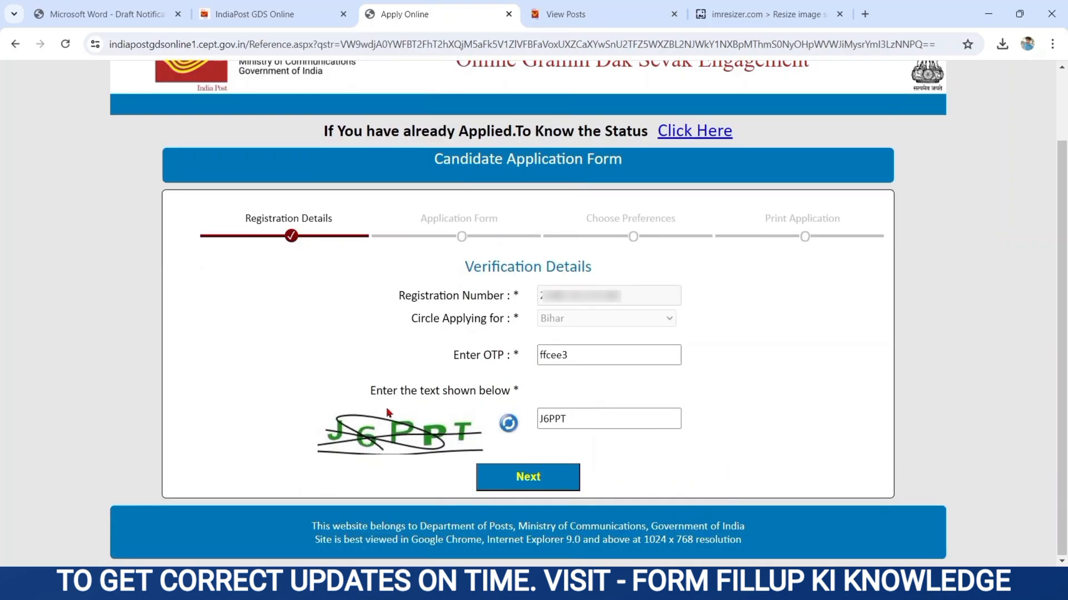
{"action": "left_click_drag", "start_coordinate": [374, 389], "coordinate": [524, 398]}
{"action": "left_click", "coordinate": [560, 419]}
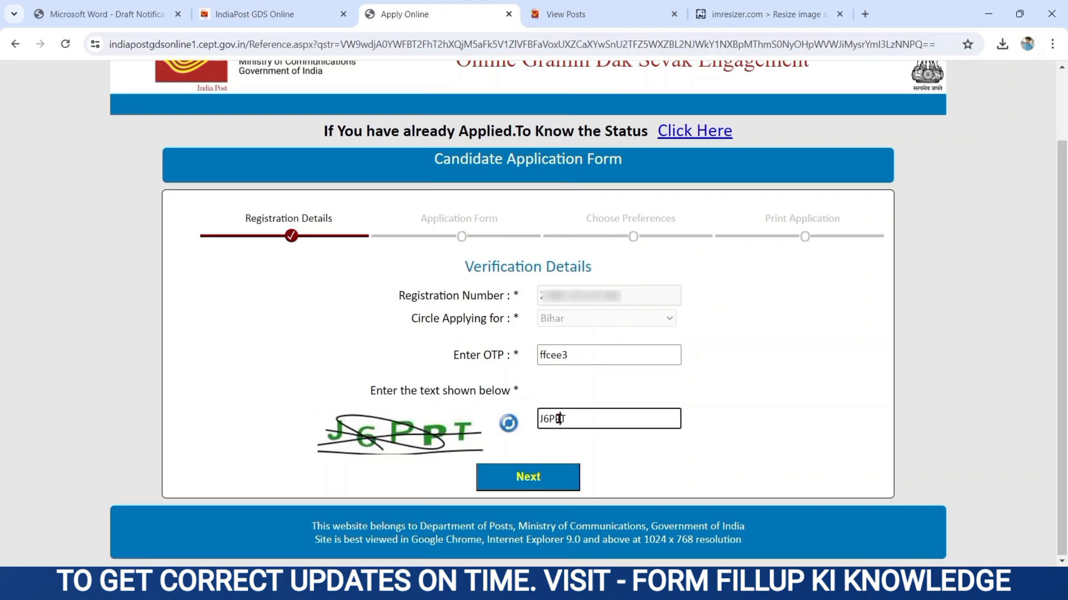
{"action": "left_click", "coordinate": [537, 483]}
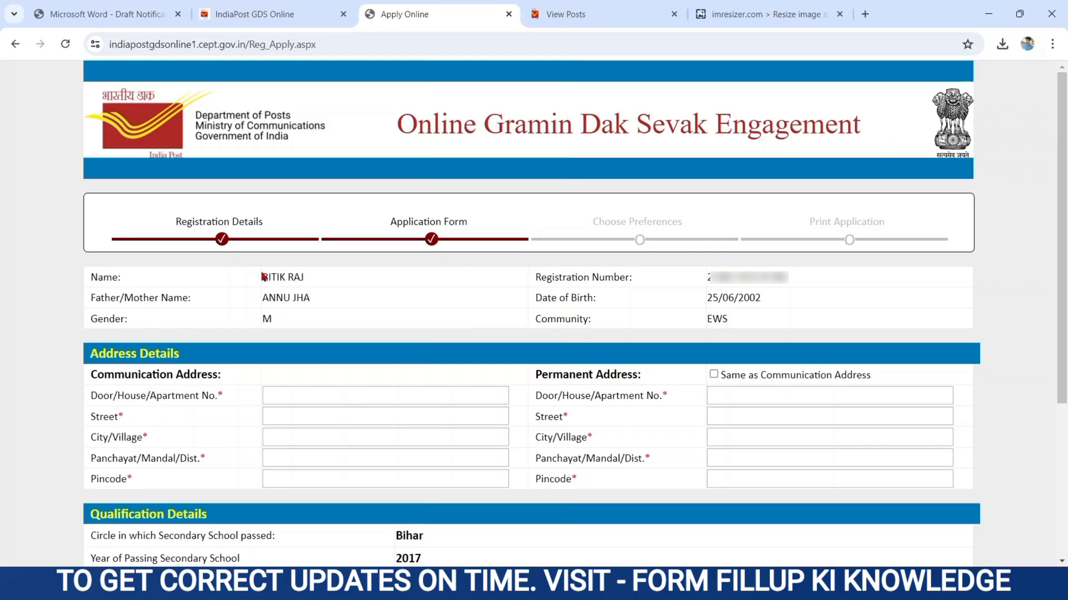
- Check the Door/House, Street and City/Village fields and tick 'Same as Communication Address'
{"action": "left_click_drag", "start_coordinate": [261, 277], "coordinate": [306, 315]}
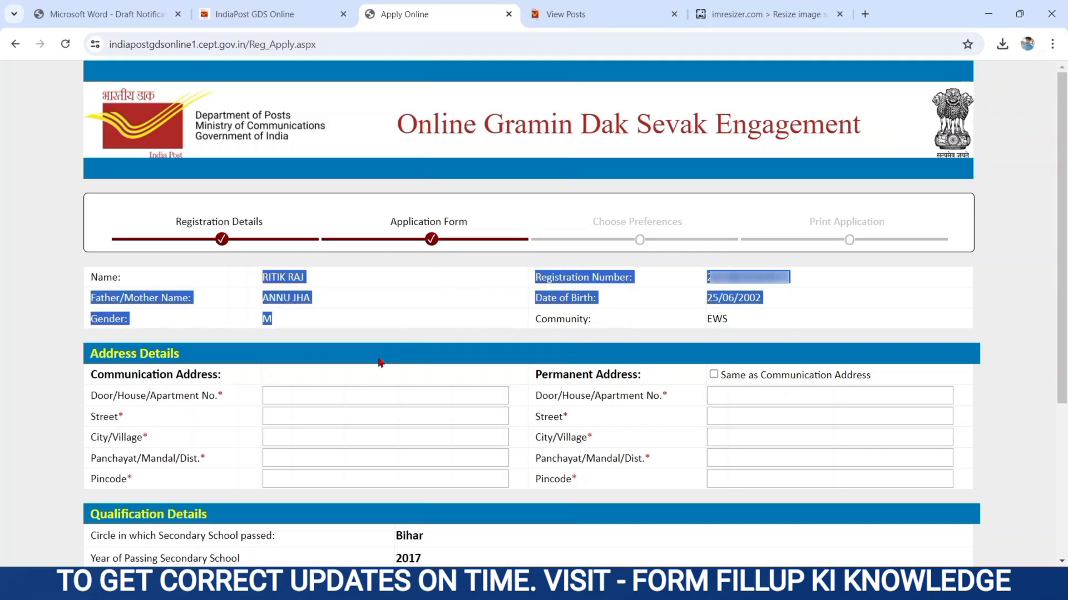
{"action": "left_click", "coordinate": [99, 373]}
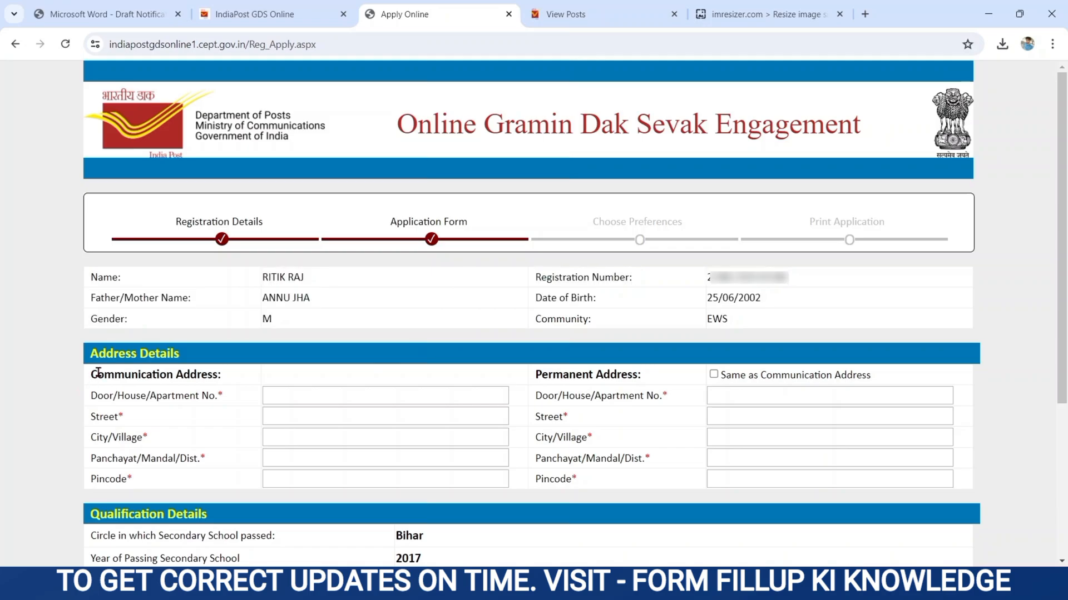
{"action": "left_click_drag", "start_coordinate": [98, 373], "coordinate": [667, 396]}
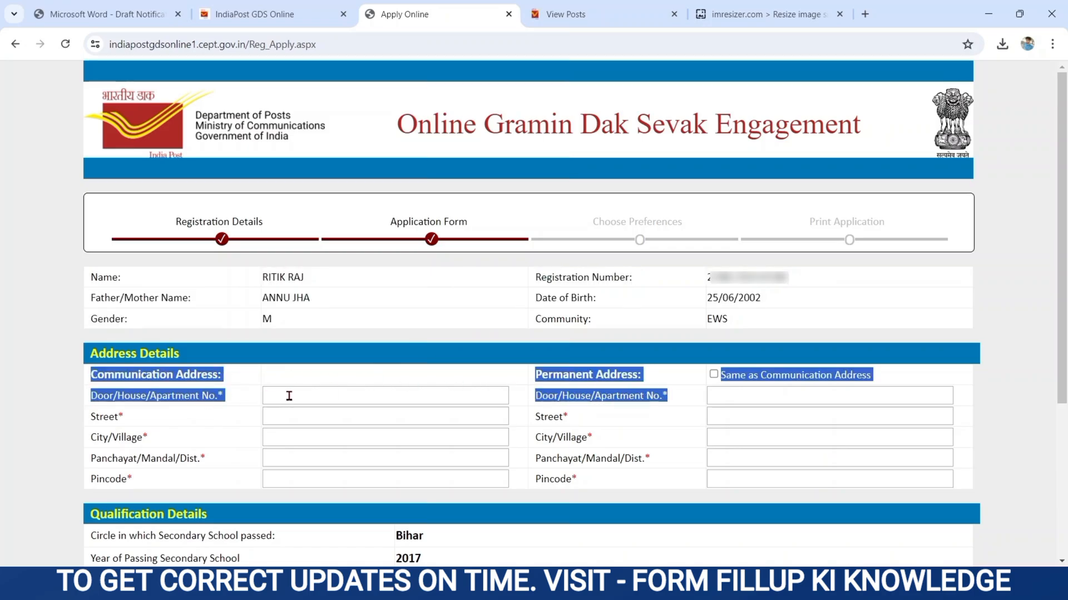
{"action": "left_click", "coordinate": [289, 396]}
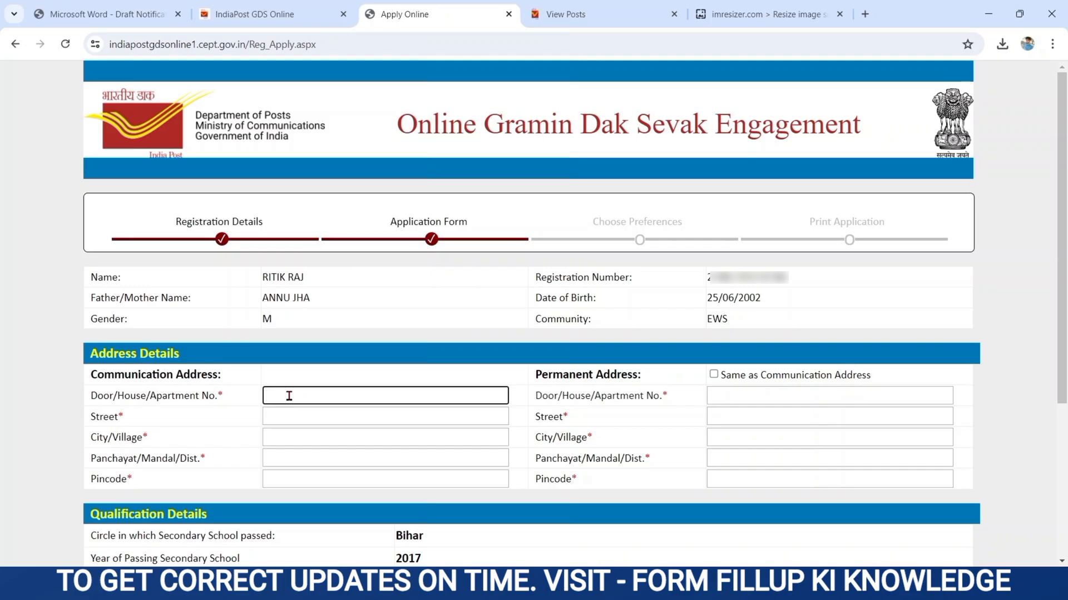
{"action": "left_click", "coordinate": [282, 412]}
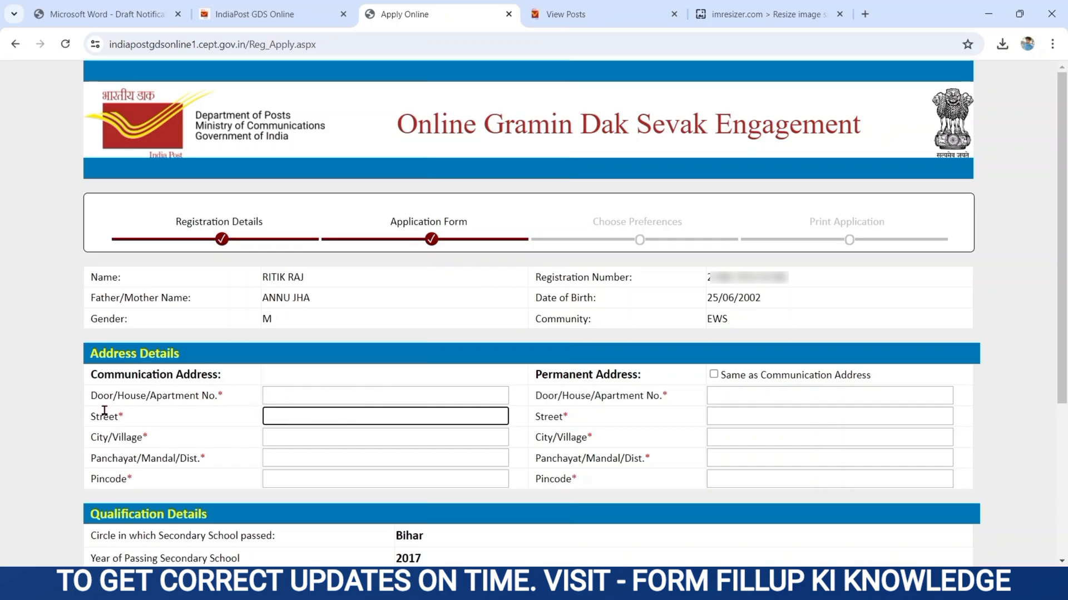
{"action": "left_click_drag", "start_coordinate": [95, 435], "coordinate": [190, 444]}
{"action": "left_click", "coordinate": [343, 434]}
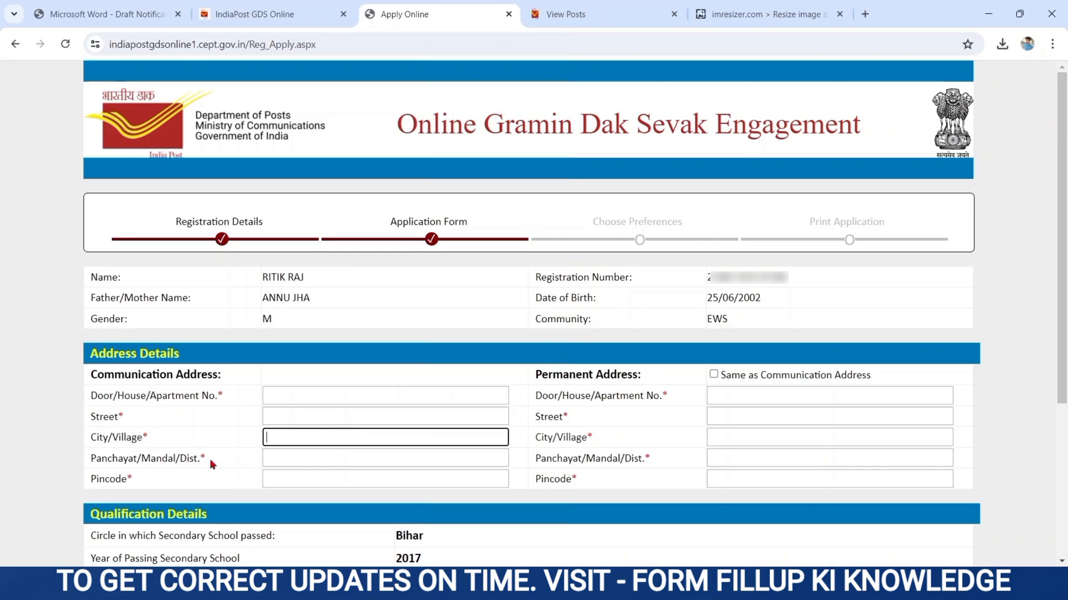
{"action": "left_click_drag", "start_coordinate": [92, 457], "coordinate": [232, 466]}
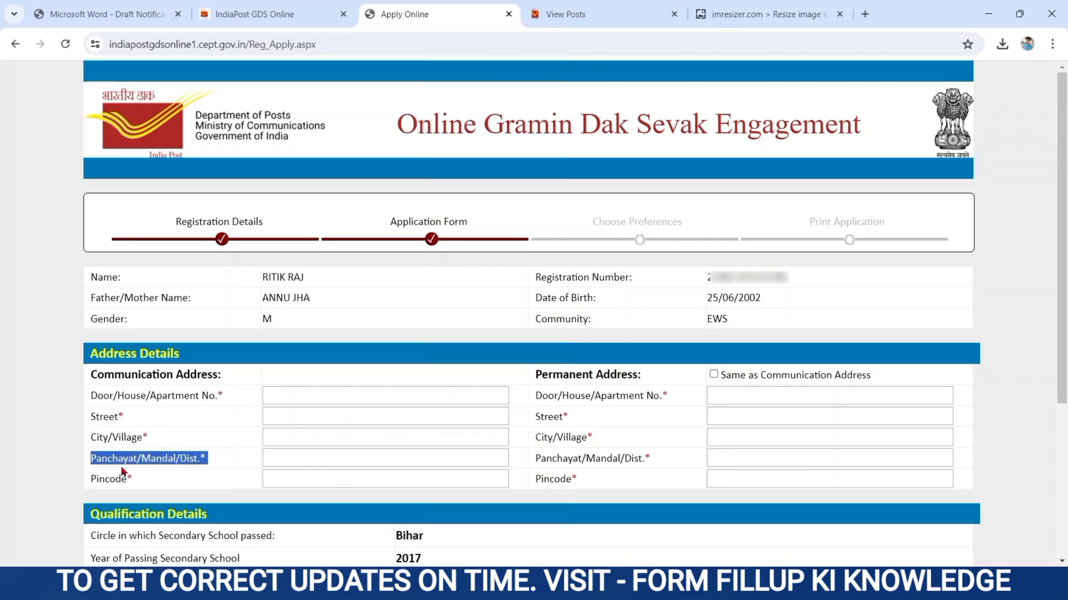
{"action": "left_click_drag", "start_coordinate": [91, 470], "coordinate": [224, 462]}
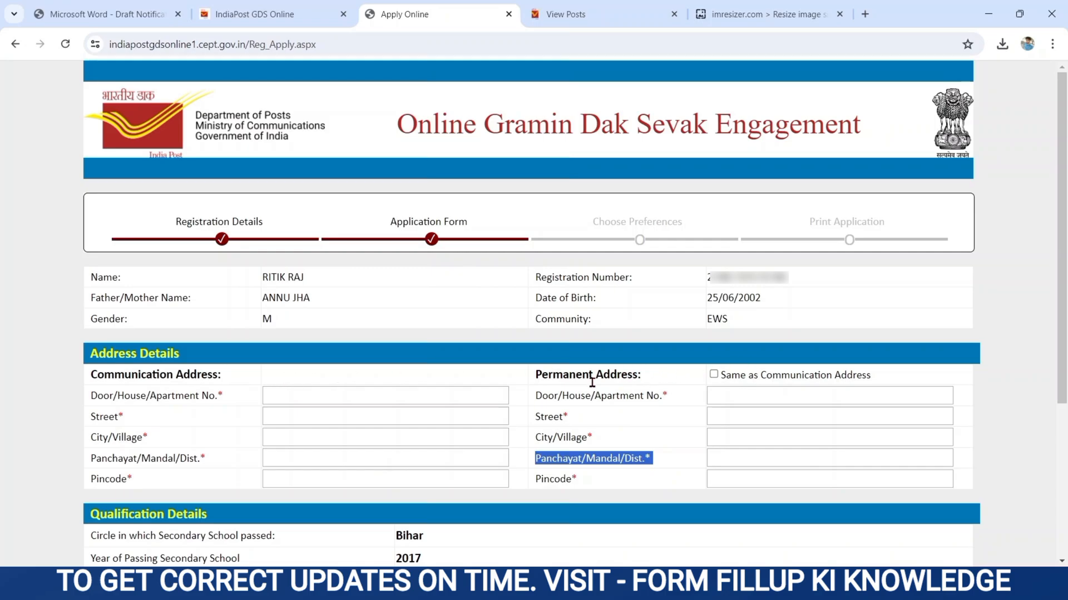
{"action": "left_click", "coordinate": [714, 375]}
{"action": "left_click", "coordinate": [633, 416]}
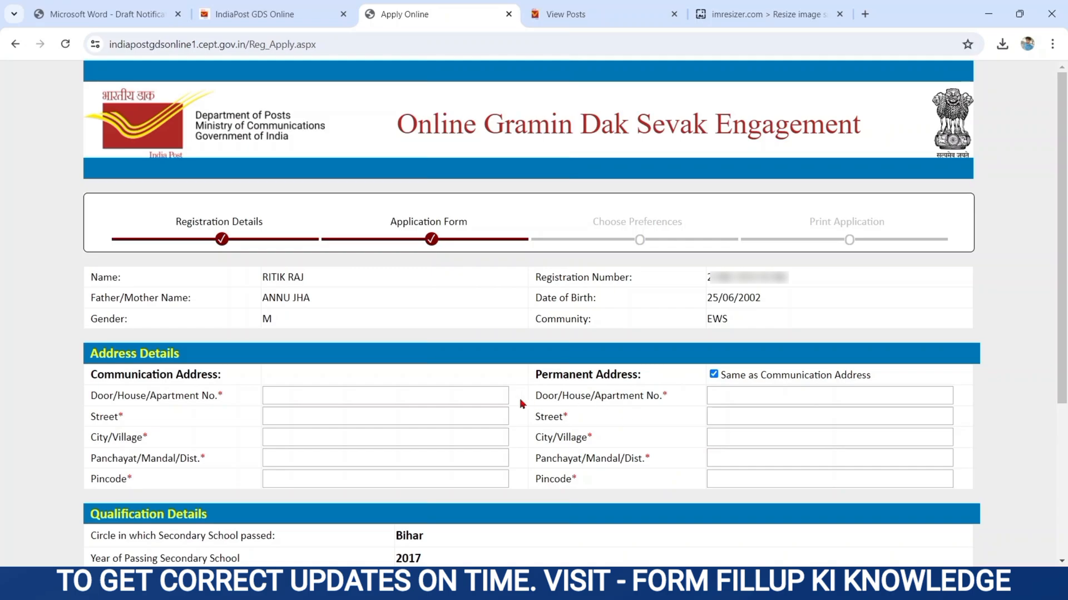
{"action": "scroll", "coordinate": [390, 379], "scroll_direction": "down", "scroll_amount": 5}
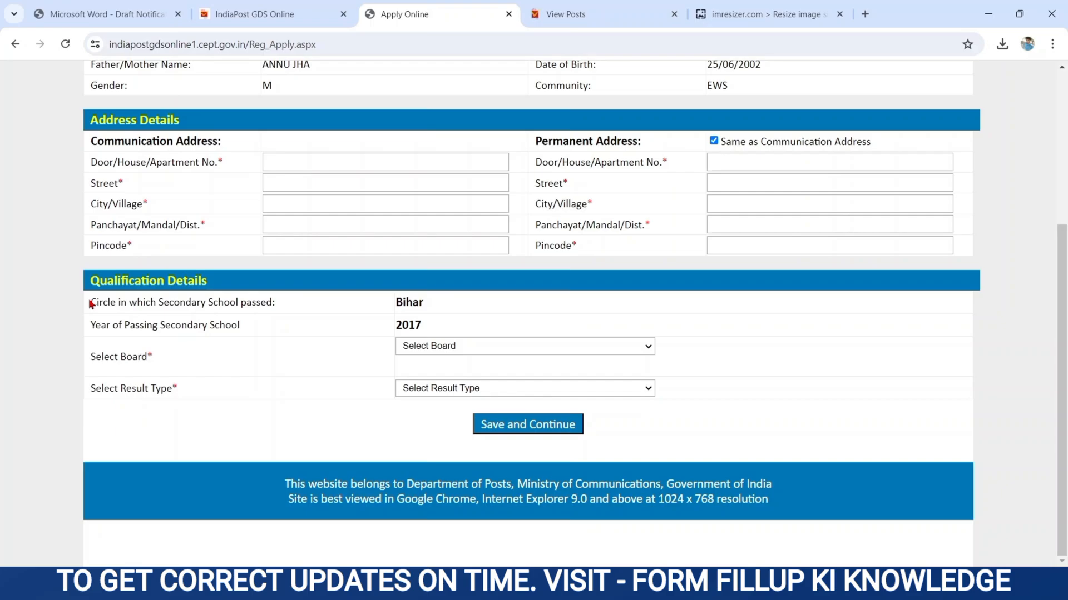
- Select Bihar School Examination Board, Patna (500 marks) with result type Marks
{"action": "left_click_drag", "start_coordinate": [91, 304], "coordinate": [253, 343]}
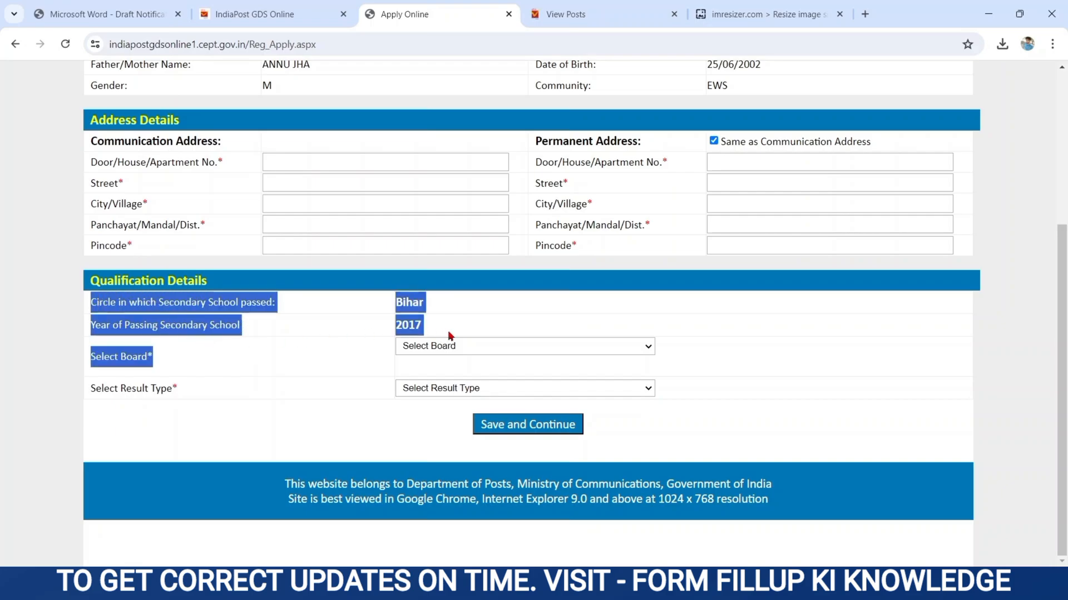
{"action": "left_click", "coordinate": [352, 357]}
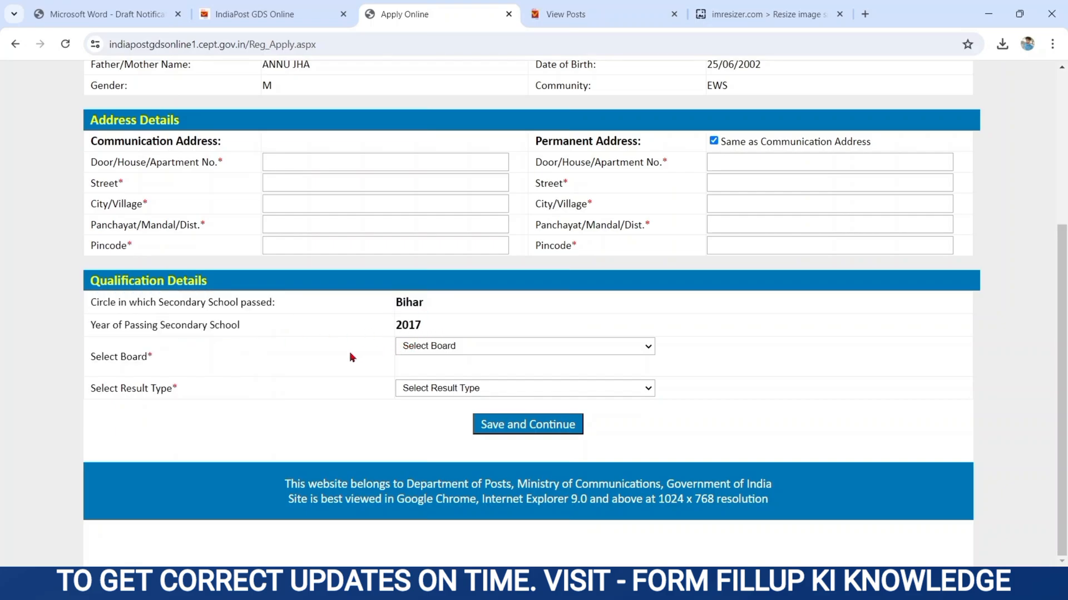
{"action": "left_click", "coordinate": [434, 349]}
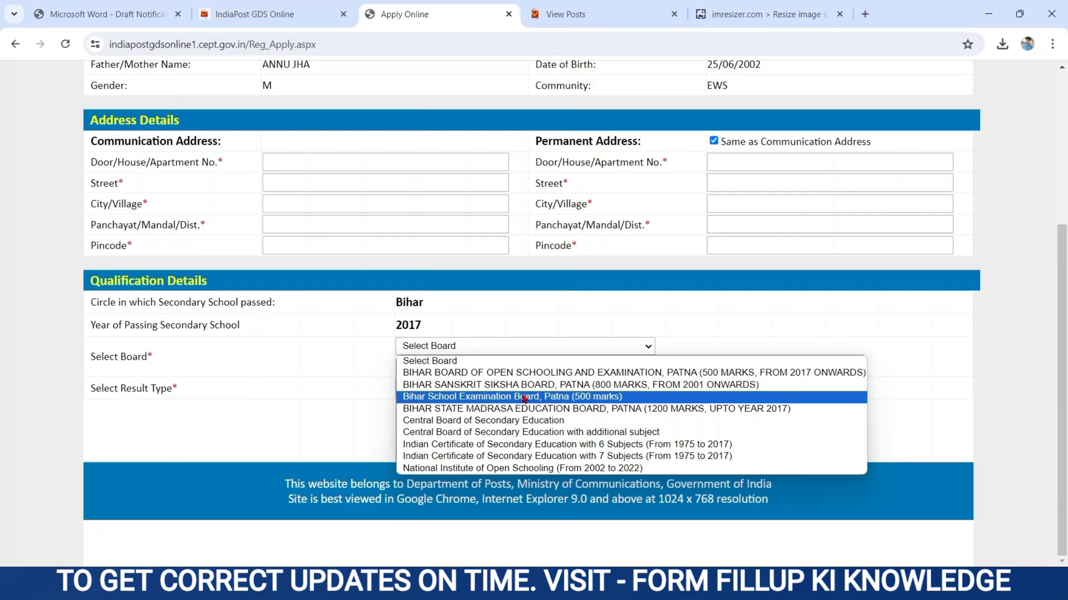
{"action": "left_click", "coordinate": [525, 398]}
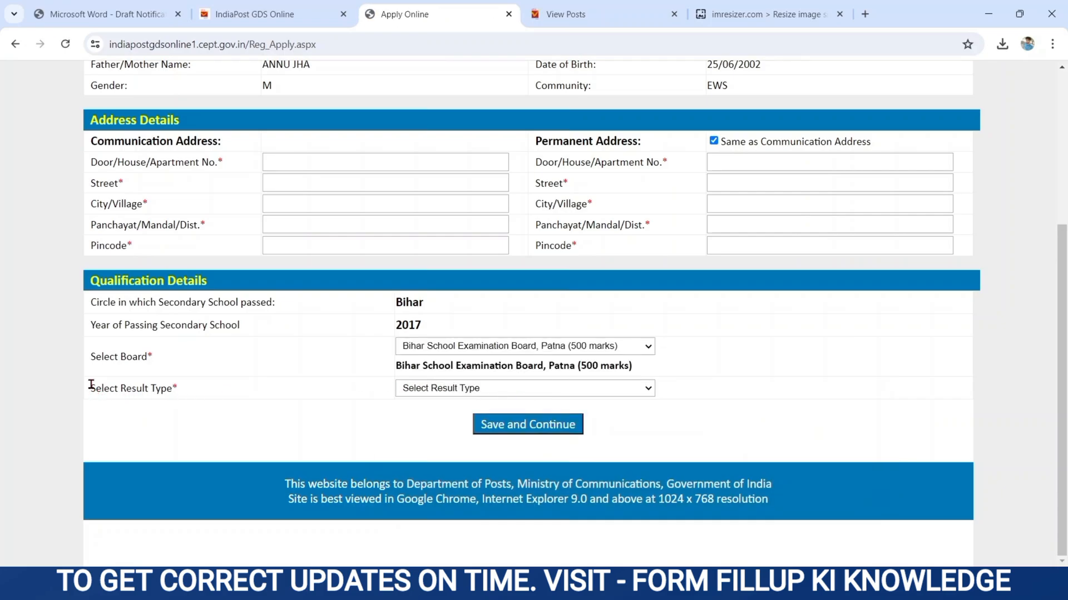
{"action": "left_click_drag", "start_coordinate": [91, 390], "coordinate": [190, 393]}
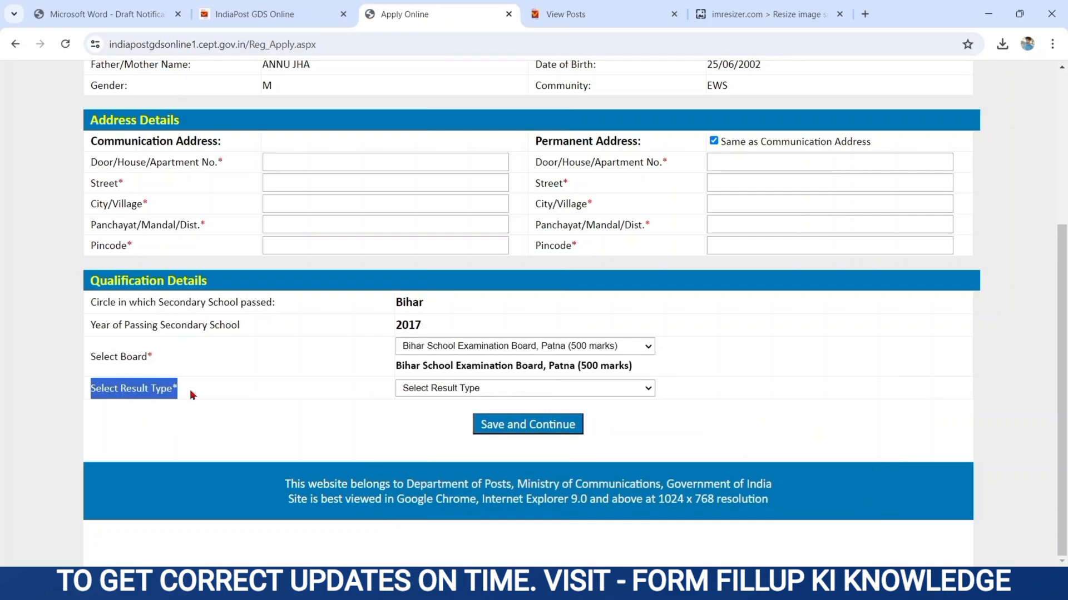
{"action": "left_click", "coordinate": [469, 393]}
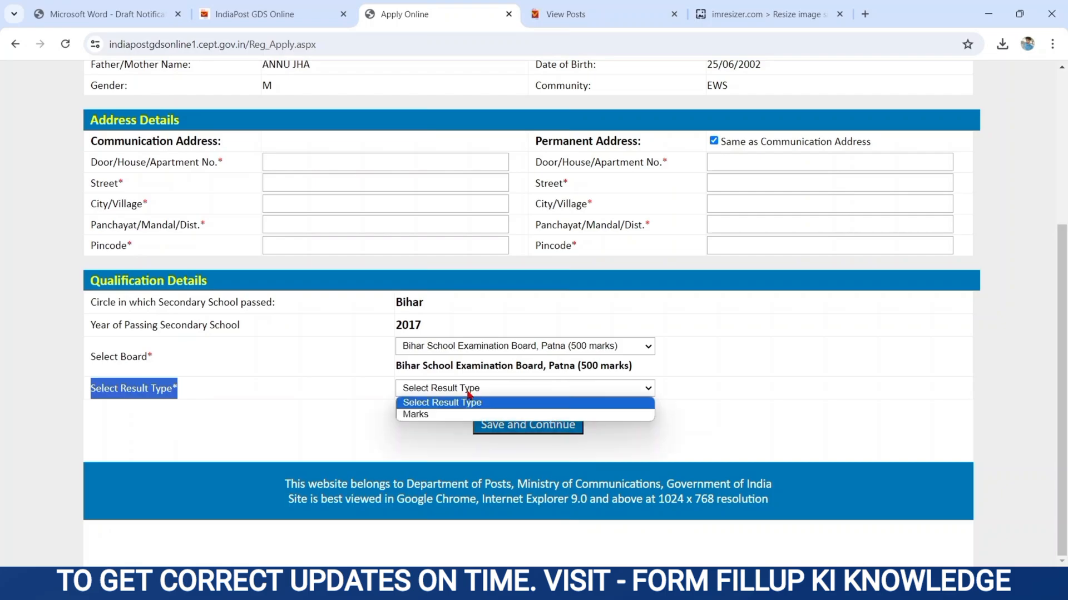
{"action": "left_click", "coordinate": [434, 415]}
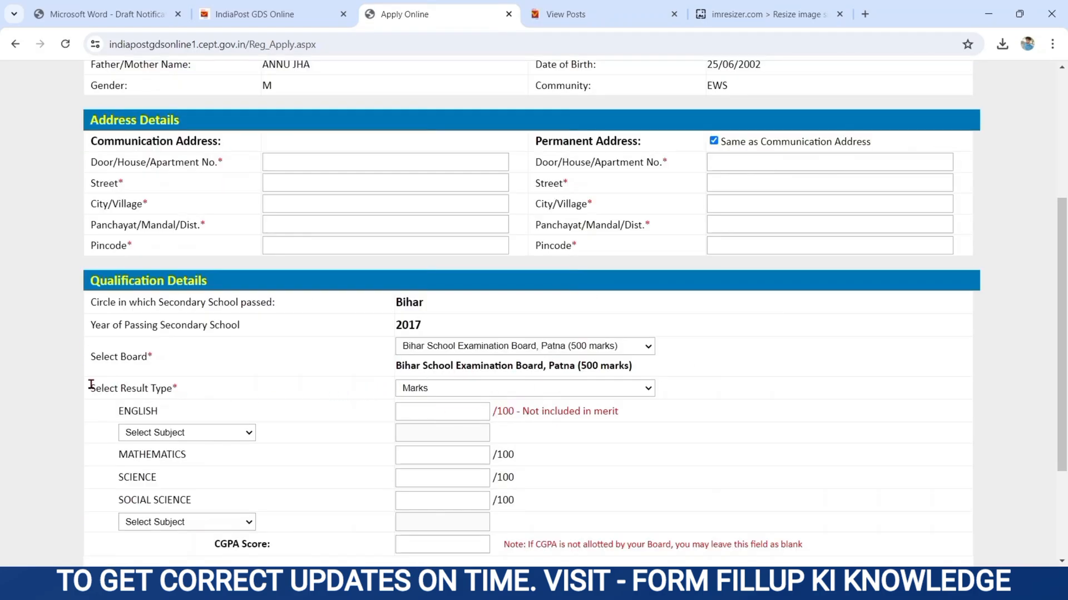
- Enter 30 as the ENGLISH marks
{"action": "left_click", "coordinate": [453, 413]}
{"action": "type", "text": "30"}
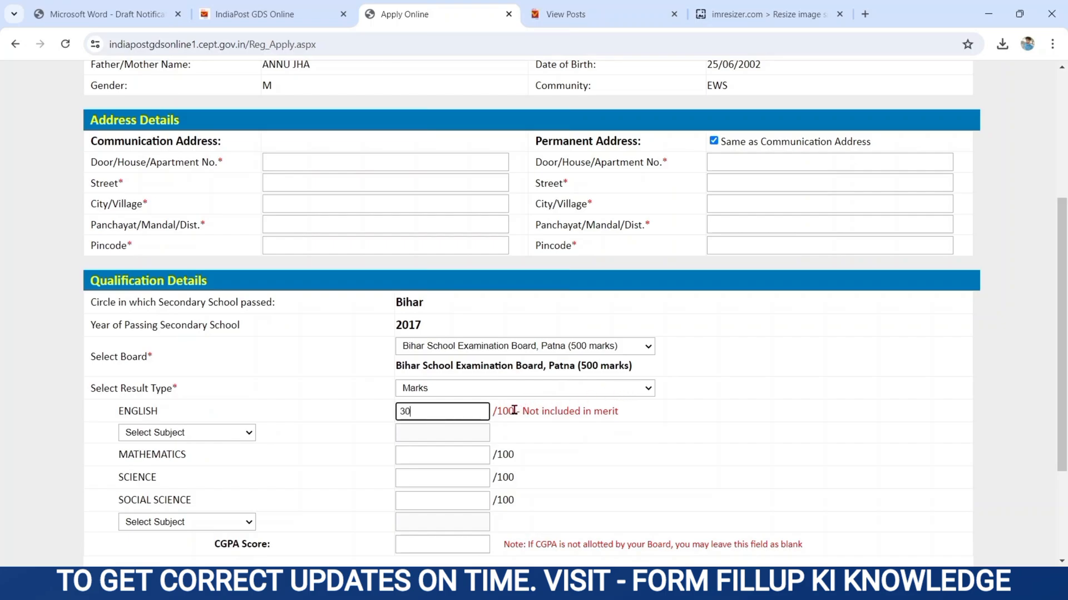
{"action": "left_click_drag", "start_coordinate": [497, 411], "coordinate": [630, 412]}
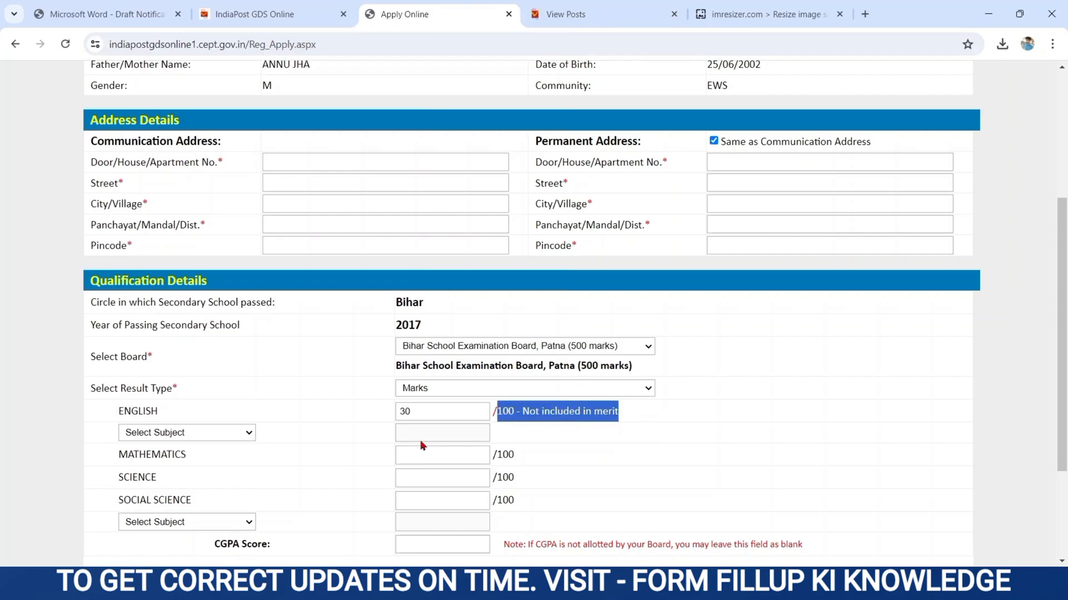
- Enter marks: MIL-Hindi 43, Mathematics 44, Science 44, Social Science 42
{"action": "left_click", "coordinate": [206, 434]}
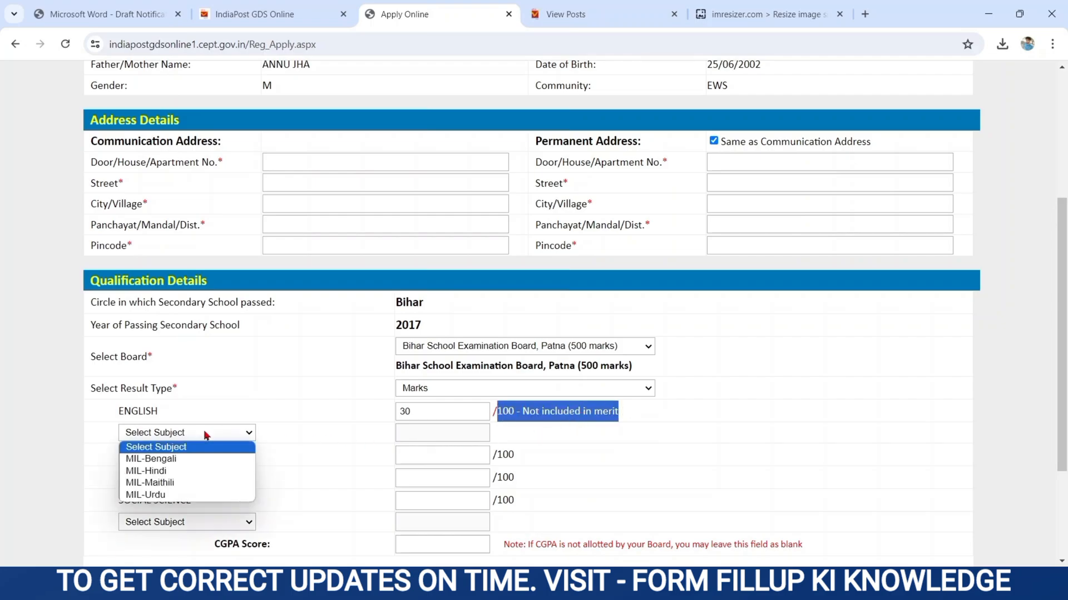
{"action": "left_click", "coordinate": [146, 471]}
{"action": "left_click", "coordinate": [448, 435]}
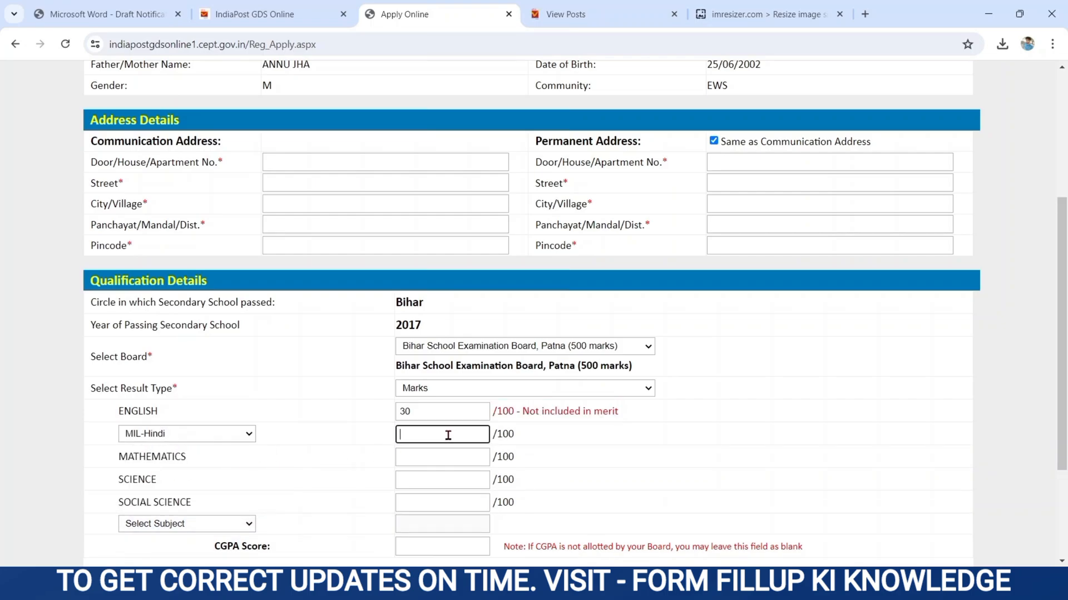
{"action": "type", "text": "43"}
{"action": "left_click_drag", "start_coordinate": [116, 454], "coordinate": [222, 458]}
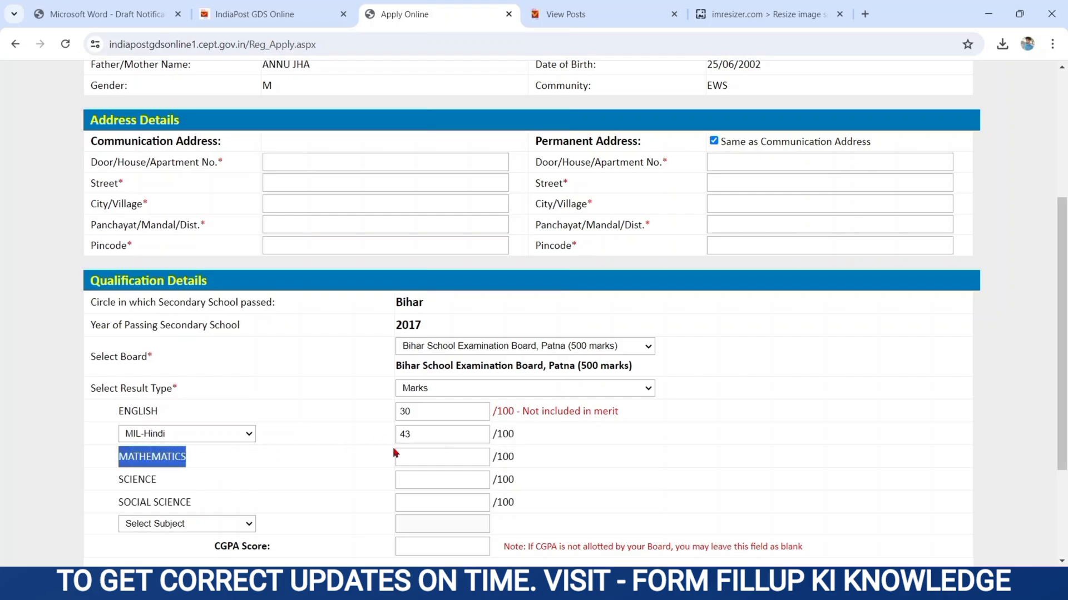
{"action": "left_click", "coordinate": [427, 451]}
{"action": "type", "text": "44"}
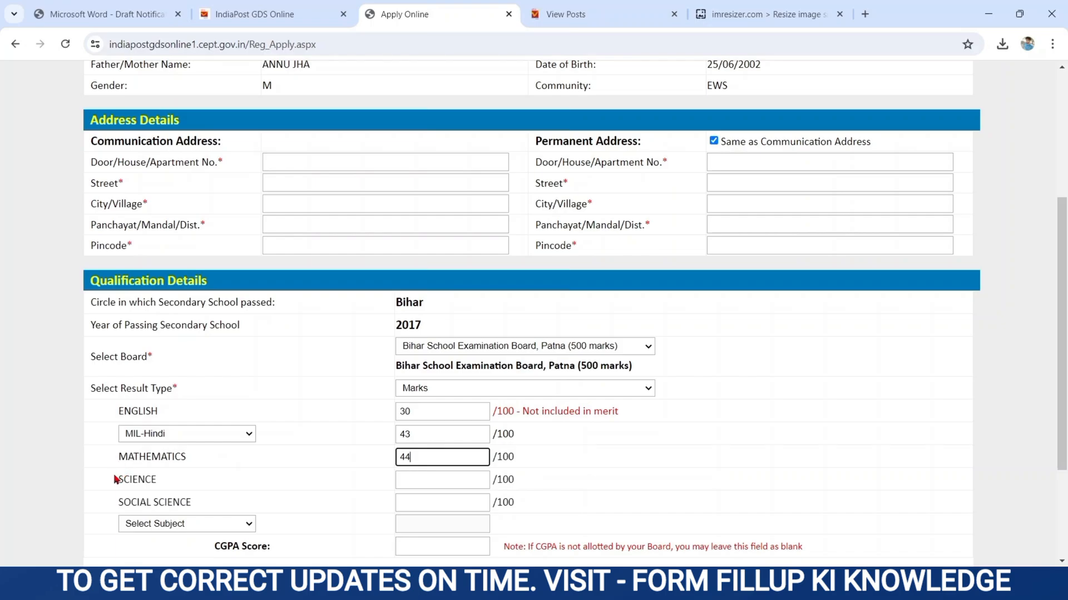
{"action": "left_click_drag", "start_coordinate": [124, 474], "coordinate": [191, 488]}
{"action": "left_click", "coordinate": [427, 475]}
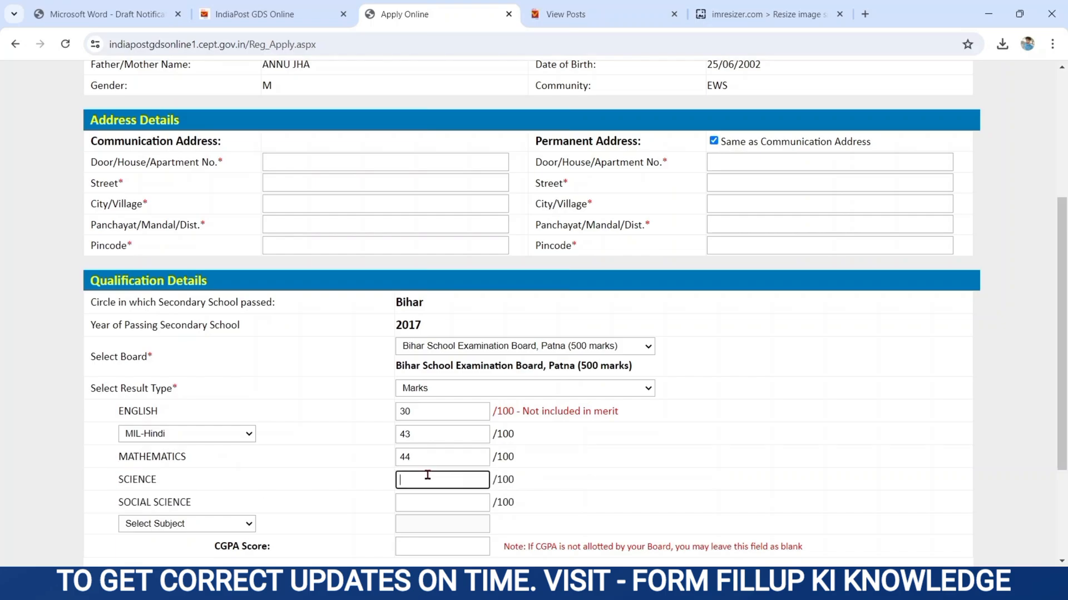
{"action": "type", "text": "44"}
{"action": "left_click_drag", "start_coordinate": [124, 499], "coordinate": [215, 498]}
{"action": "left_click", "coordinate": [433, 503]}
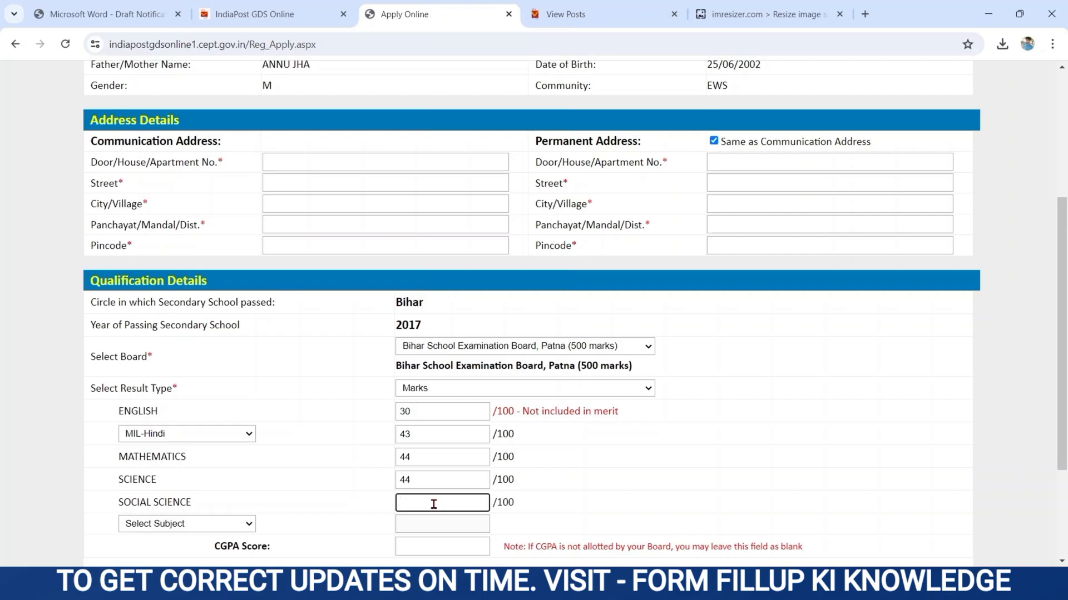
{"action": "type", "text": "42"}
- Add SIL-Sanskrit as the sixth subject with 42 marks and save and continue
{"action": "left_click", "coordinate": [130, 523]}
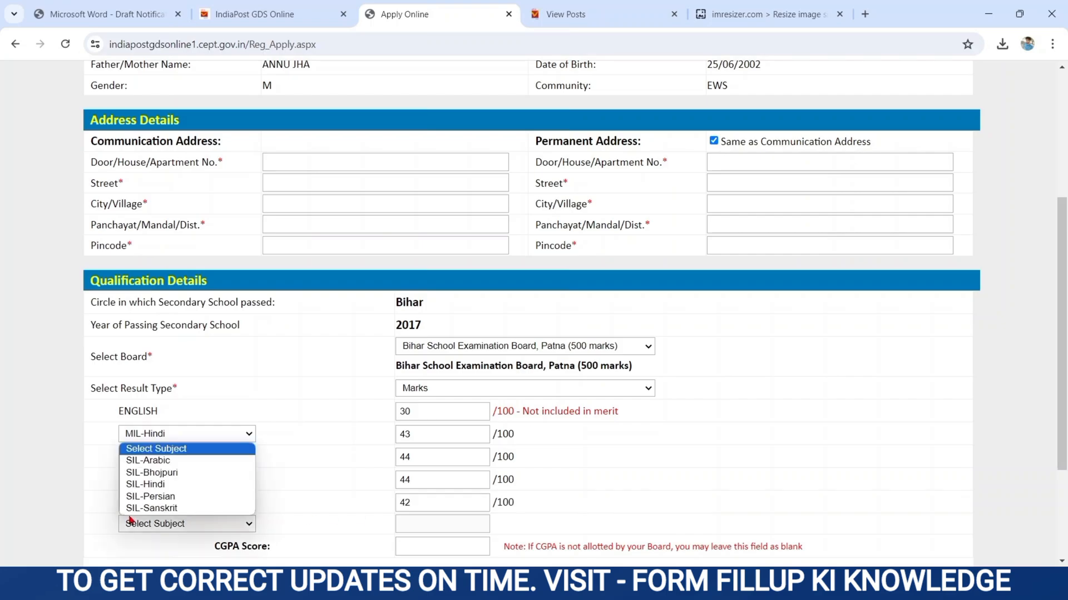
{"action": "left_click", "coordinate": [173, 508]}
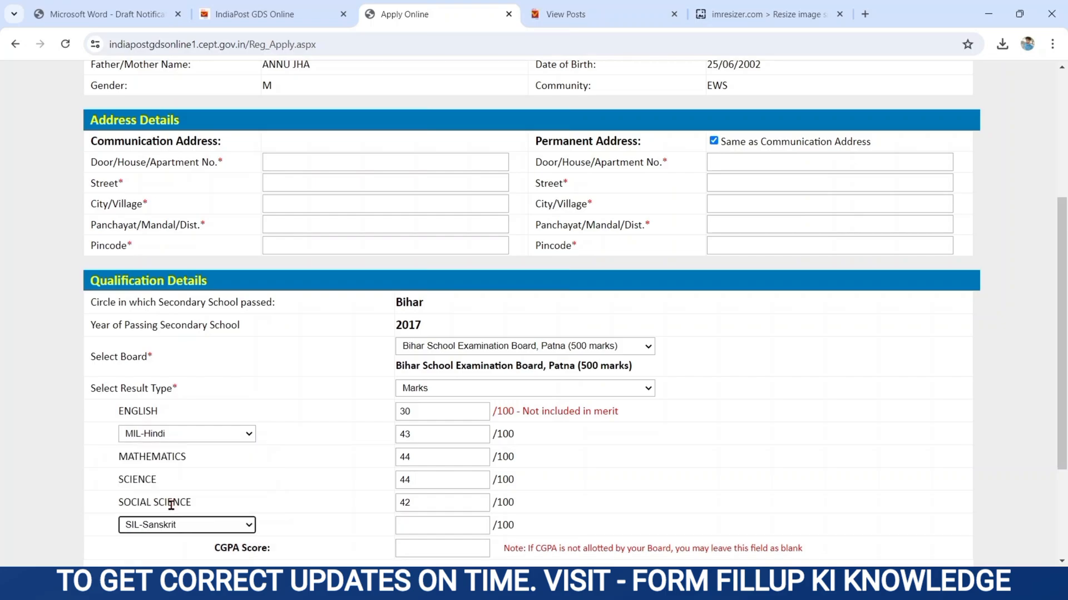
{"action": "left_click", "coordinate": [423, 518]}
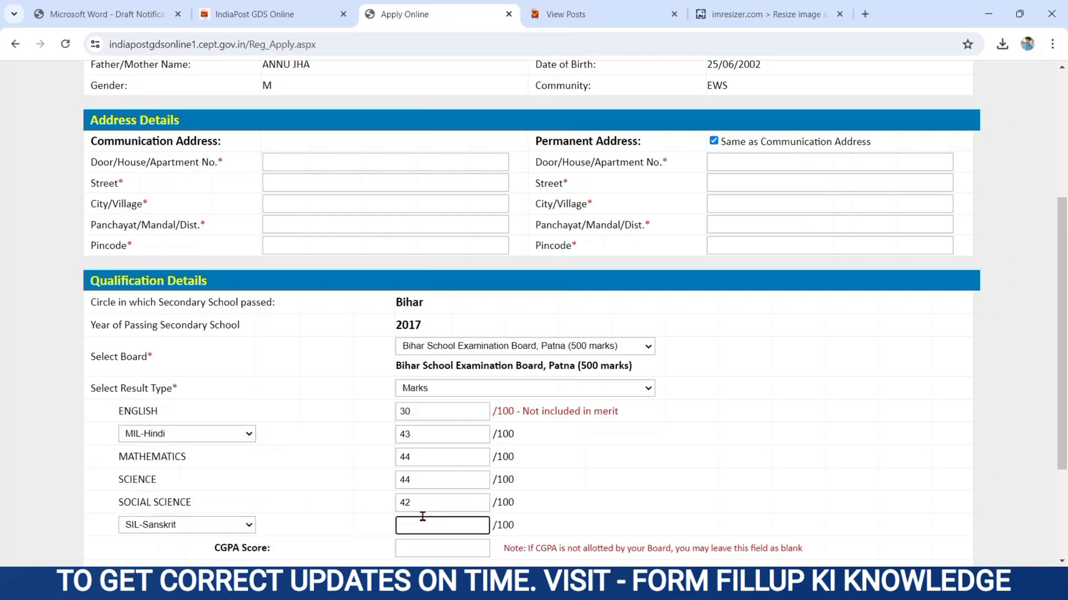
{"action": "type", "text": "42"}
{"action": "left_click", "coordinate": [354, 502]}
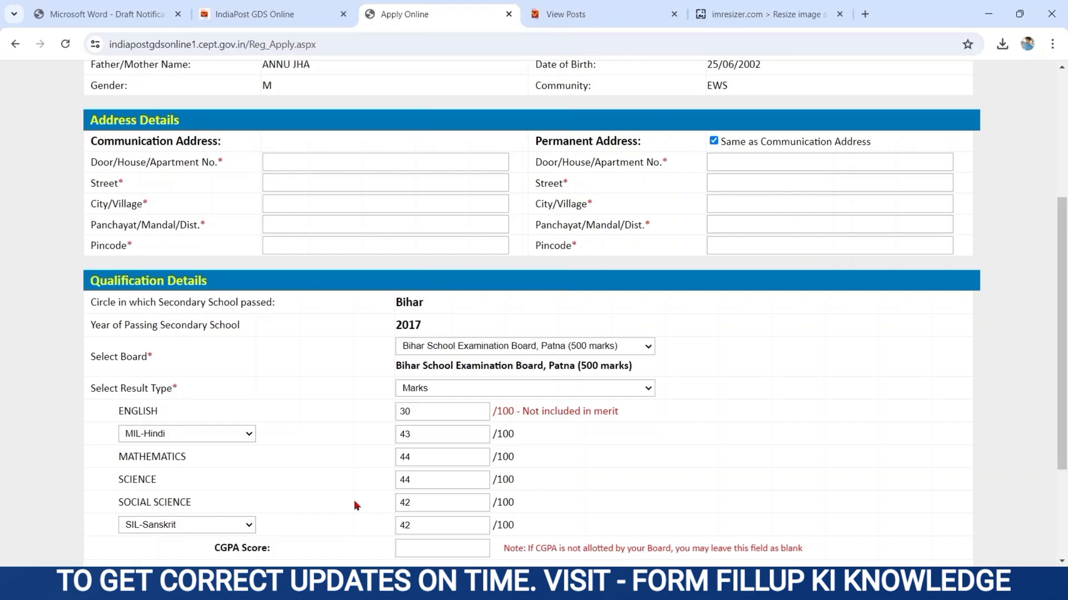
{"action": "scroll", "coordinate": [354, 499], "scroll_direction": "down", "scroll_amount": 3}
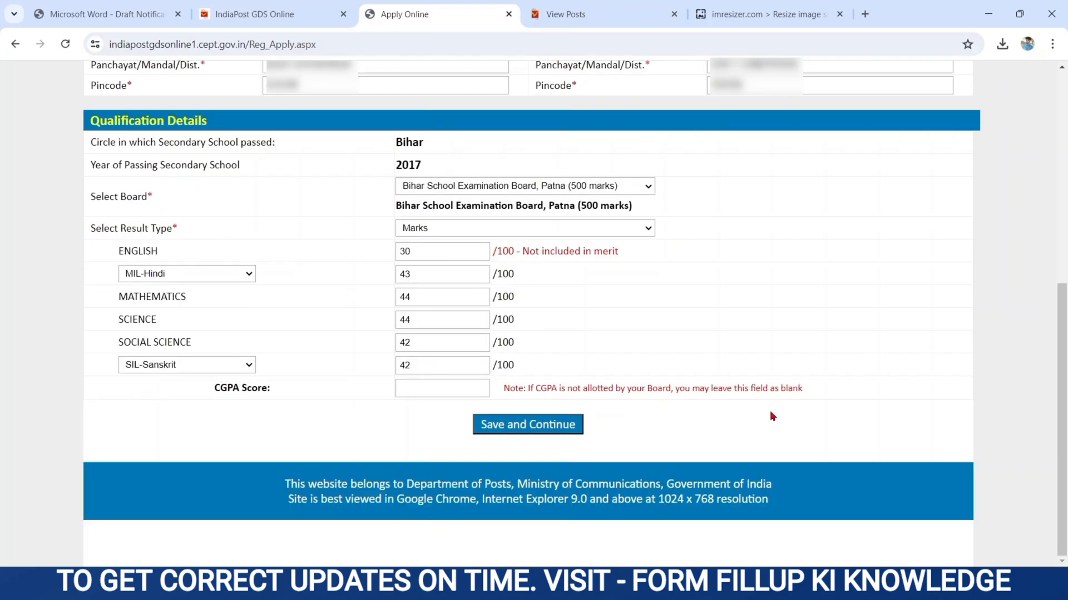
{"action": "left_click", "coordinate": [524, 424]}
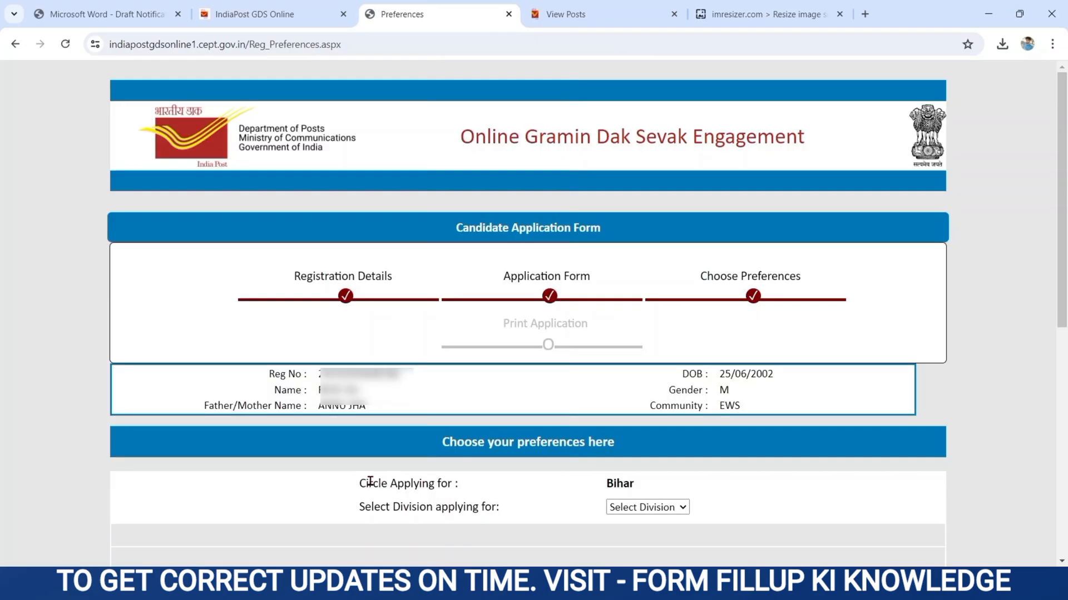
- Choose East Champaran Division in the Bihar circle and scroll to its eligible posts table
{"action": "left_click_drag", "start_coordinate": [361, 483], "coordinate": [644, 485]}
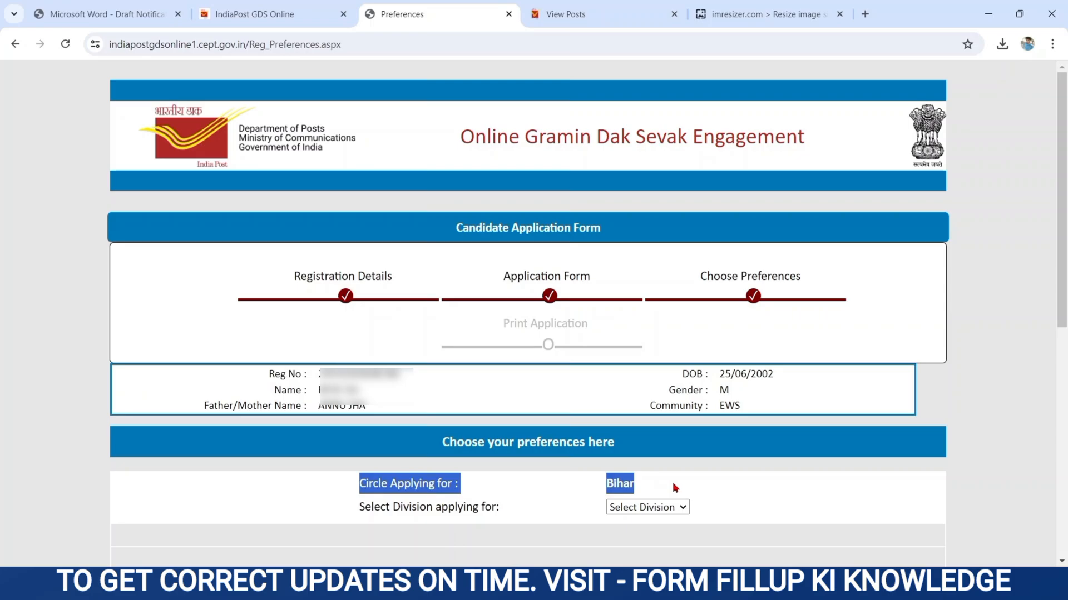
{"action": "left_click_drag", "start_coordinate": [360, 506], "coordinate": [510, 510]}
{"action": "left_click", "coordinate": [667, 508]}
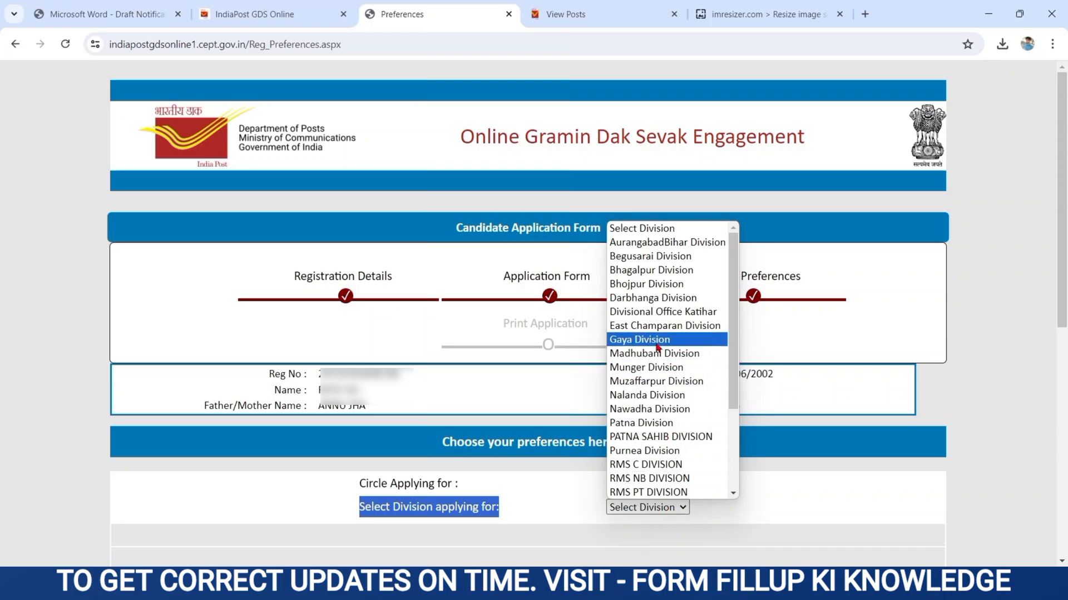
{"action": "left_click", "coordinate": [651, 326]}
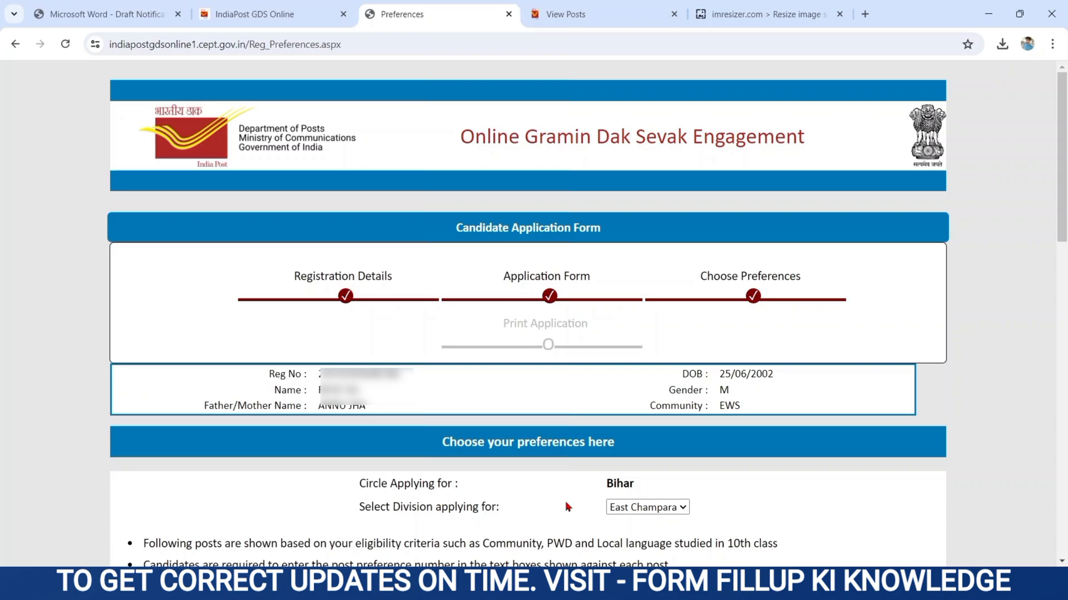
{"action": "scroll", "coordinate": [565, 502], "scroll_direction": "down", "scroll_amount": 8}
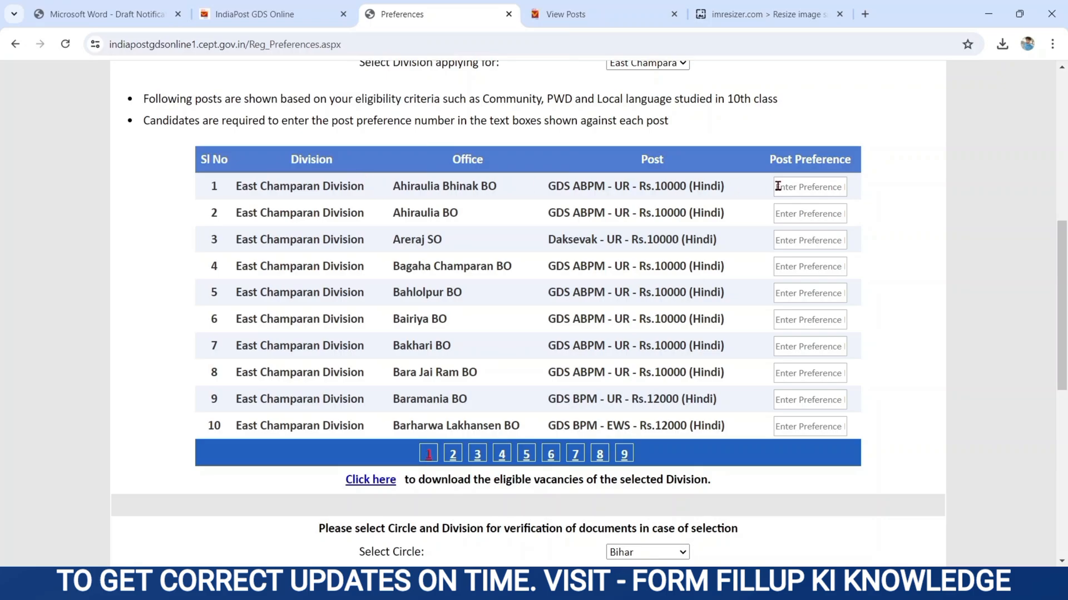
- Enter tentative preferences 1 and 2 for the first two posts, then clear the first post's number
{"action": "left_click", "coordinate": [800, 187]}
{"action": "type", "text": "1"}
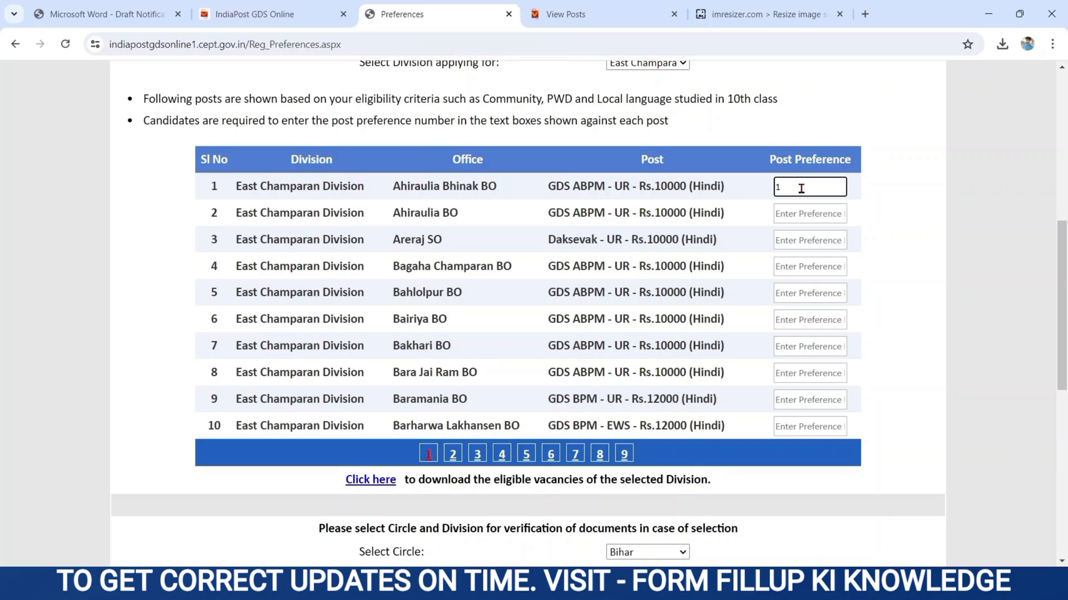
{"action": "left_click", "coordinate": [802, 210]}
{"action": "type", "text": "2"}
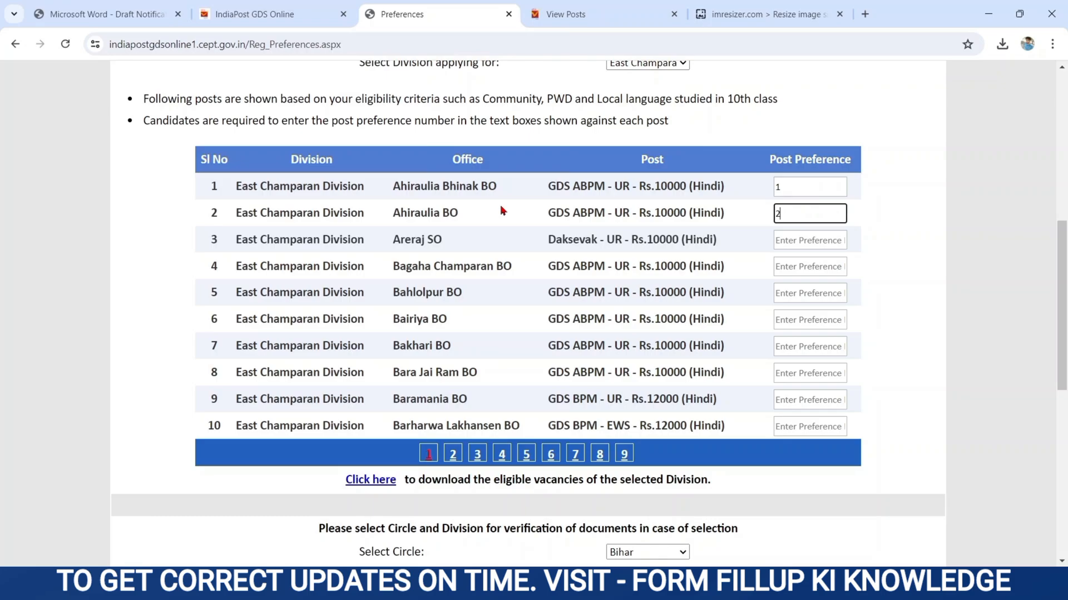
{"action": "left_click", "coordinate": [616, 185]}
{"action": "left_click_drag", "start_coordinate": [616, 185], "coordinate": [636, 186]}
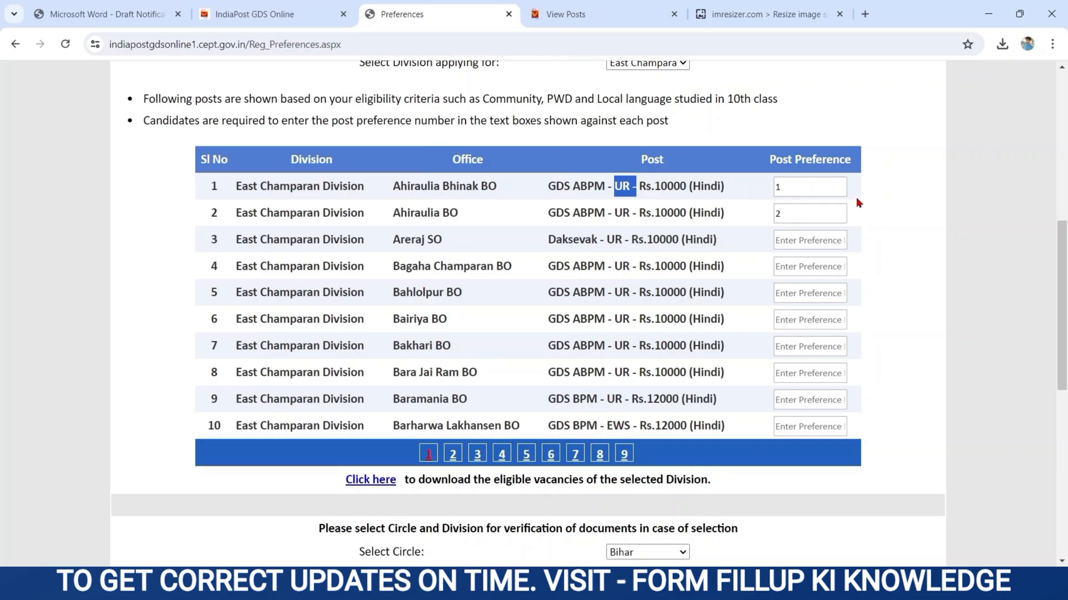
{"action": "left_click", "coordinate": [834, 187]}
{"action": "key", "text": "BackSpace"}
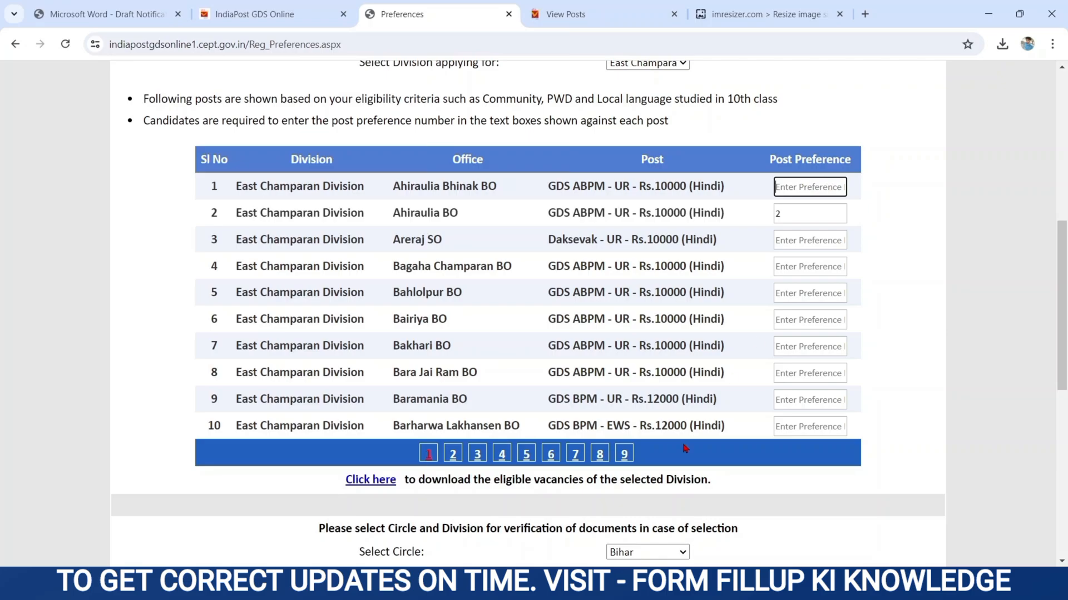
- Give Barharwa Lakhansen BO (row 10) preference 1
{"action": "left_click_drag", "start_coordinate": [572, 425], "coordinate": [674, 425]}
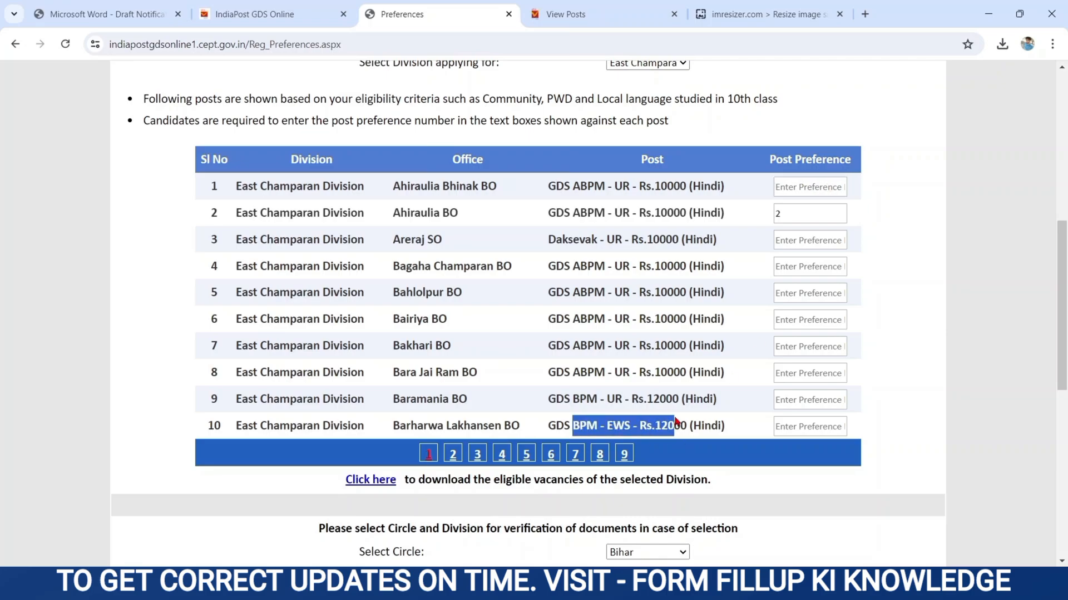
{"action": "left_click", "coordinate": [787, 422]}
{"action": "type", "text": "1"}
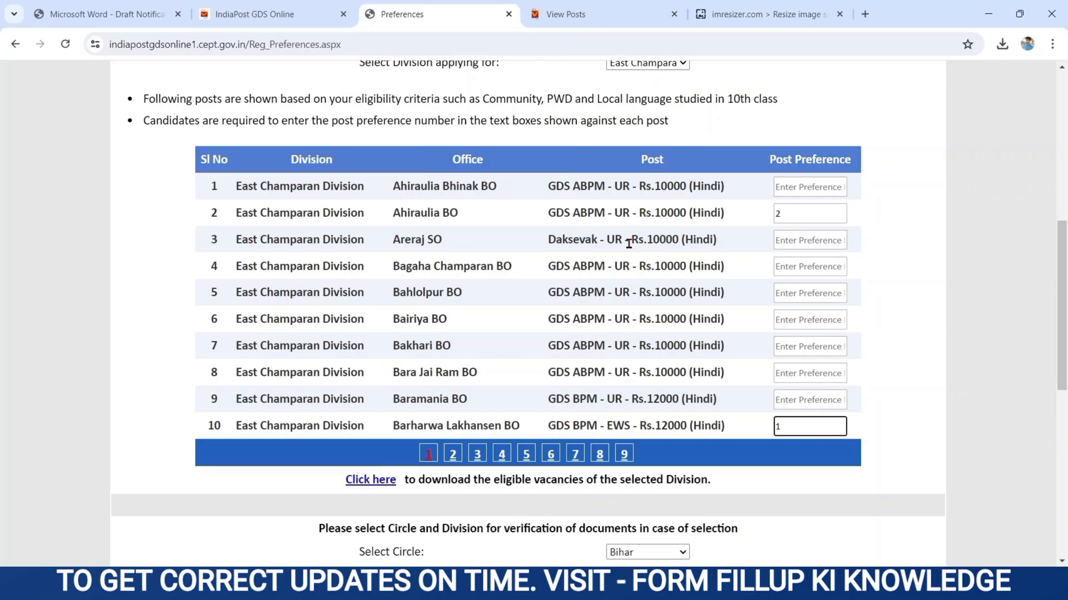
- On page 2, give Bhurkurwa BO preference 2 and Bokane Kala BO preference 3
{"action": "left_click", "coordinate": [447, 459]}
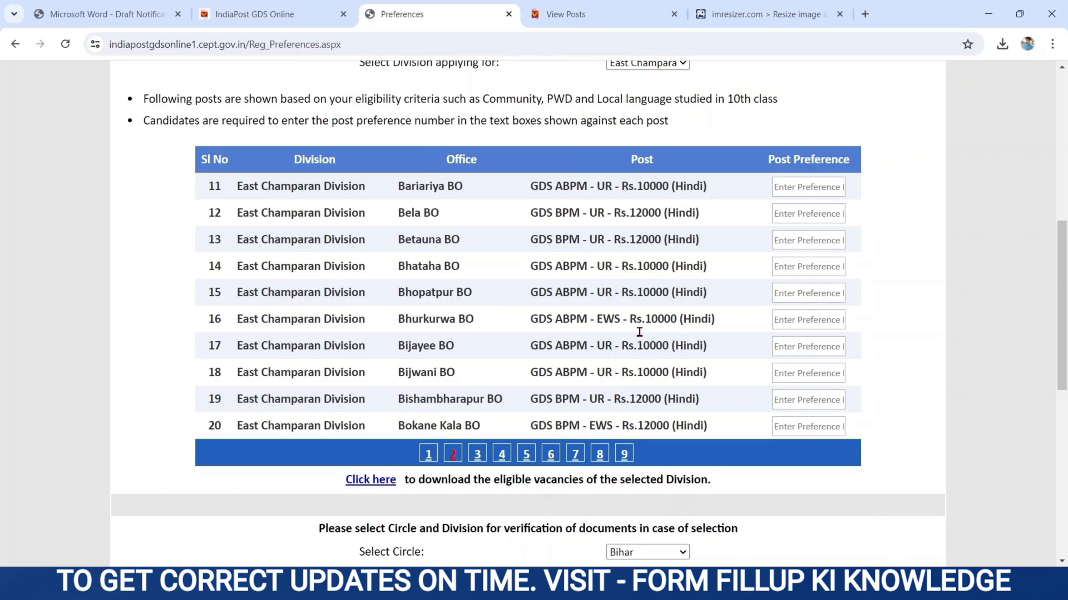
{"action": "left_click", "coordinate": [821, 319]}
{"action": "type", "text": "2"}
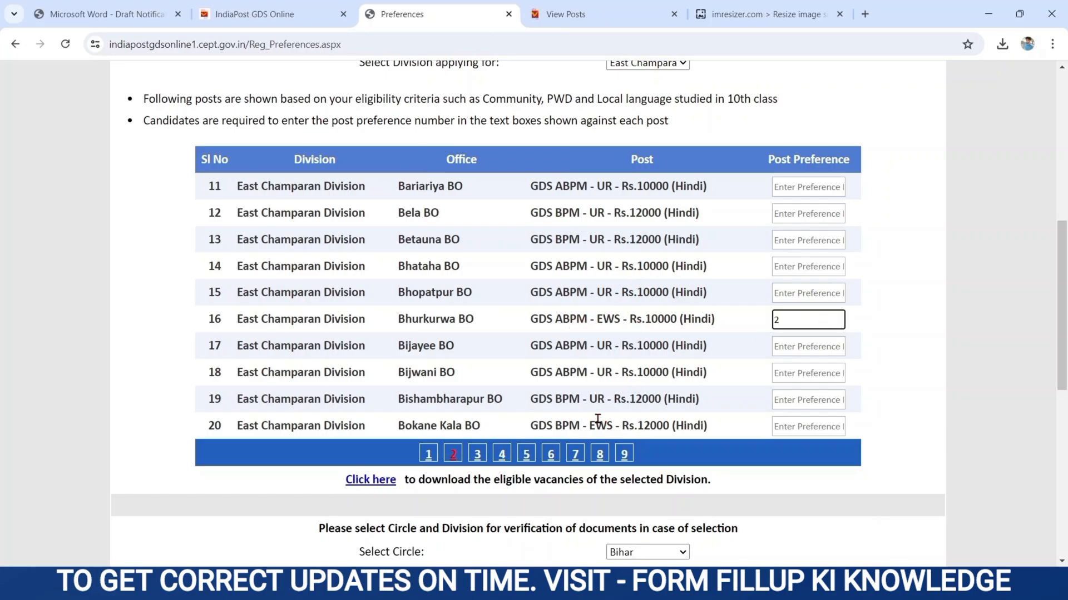
{"action": "left_click", "coordinate": [796, 419]}
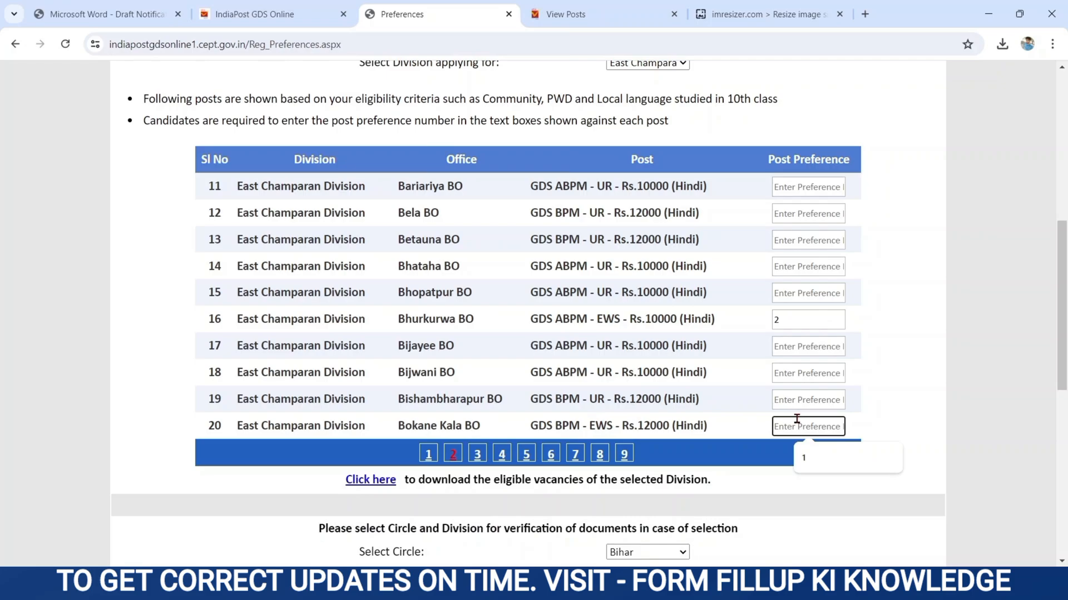
{"action": "type", "text": "3"}
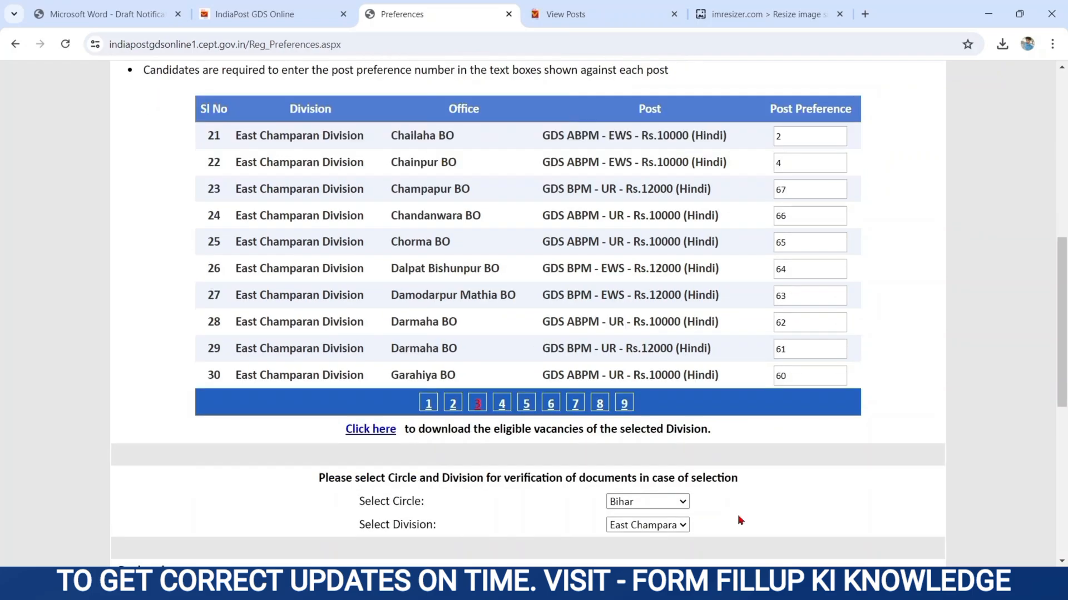
{"action": "scroll", "coordinate": [740, 521], "scroll_direction": "down", "scroll_amount": 6}
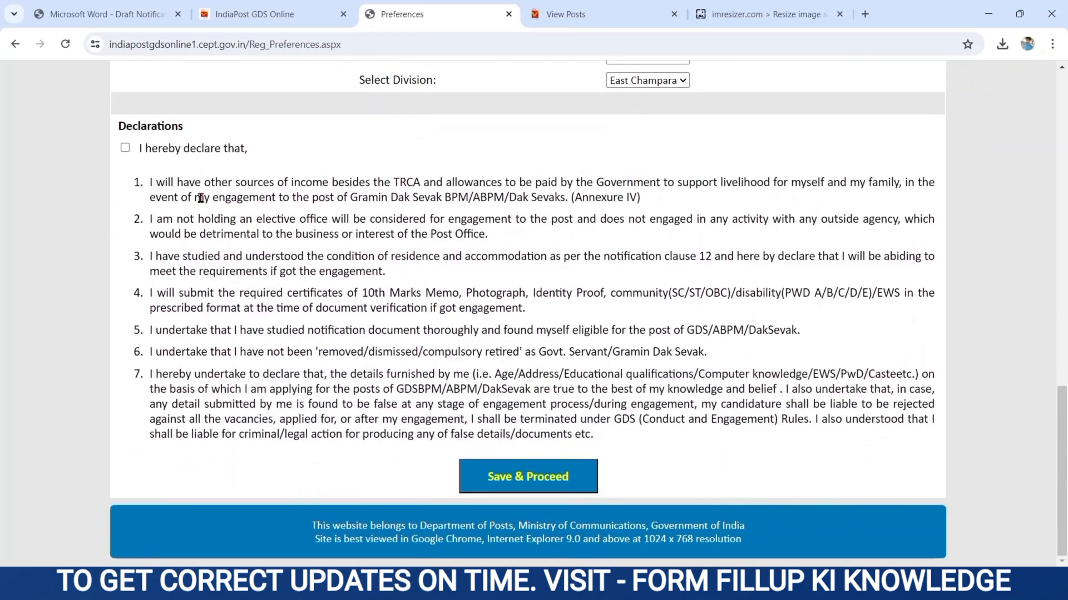
- Tick 'I hereby declare that', Save & Proceed, and dismiss the data-submitted-successfully alert
{"action": "left_click", "coordinate": [125, 147]}
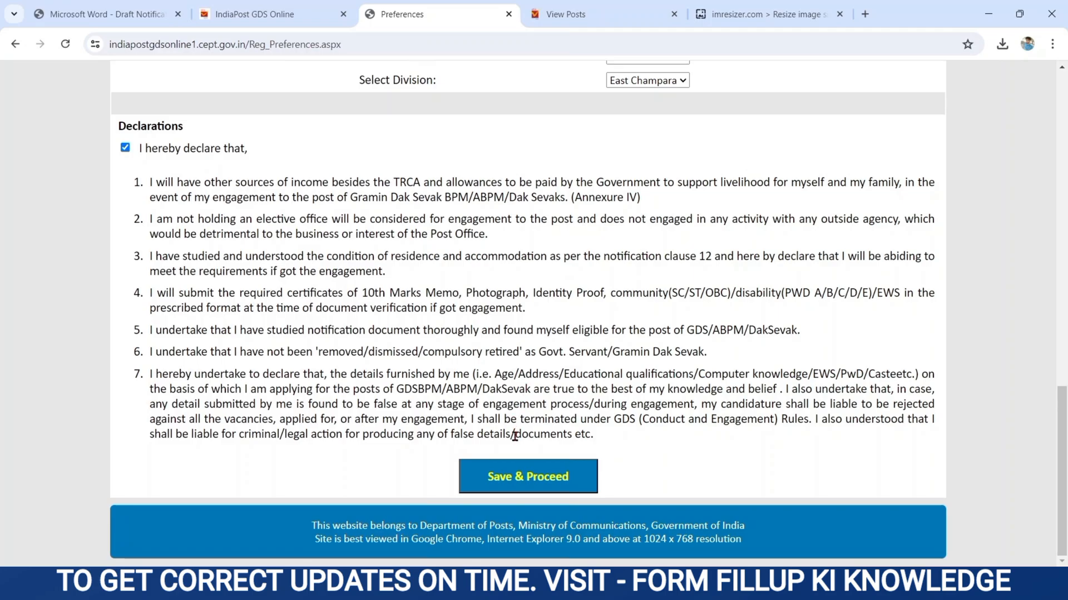
{"action": "left_click", "coordinate": [511, 476]}
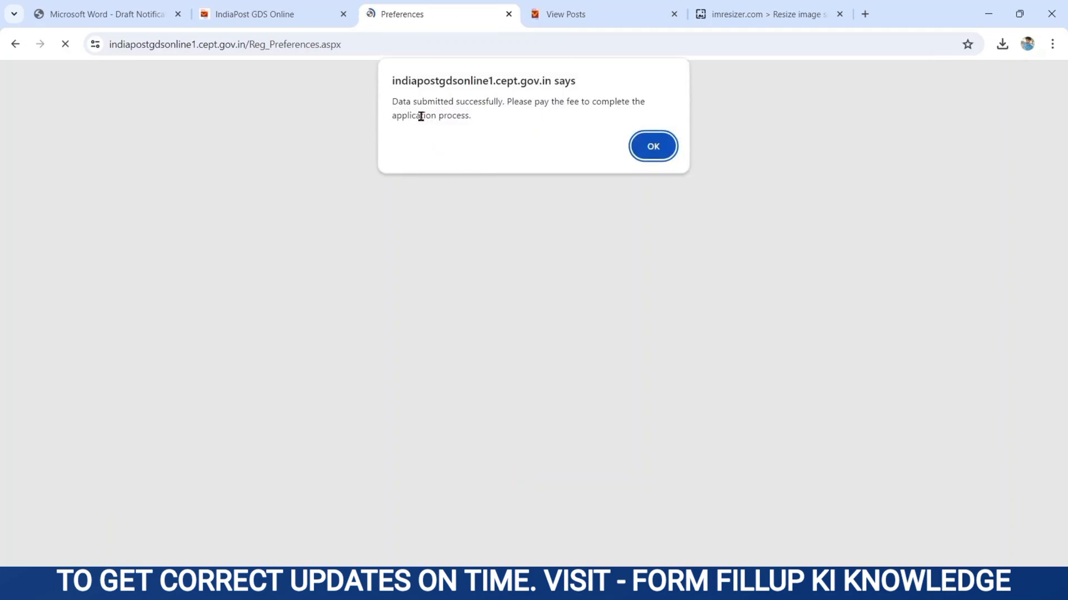
{"action": "left_click_drag", "start_coordinate": [394, 99], "coordinate": [482, 138]}
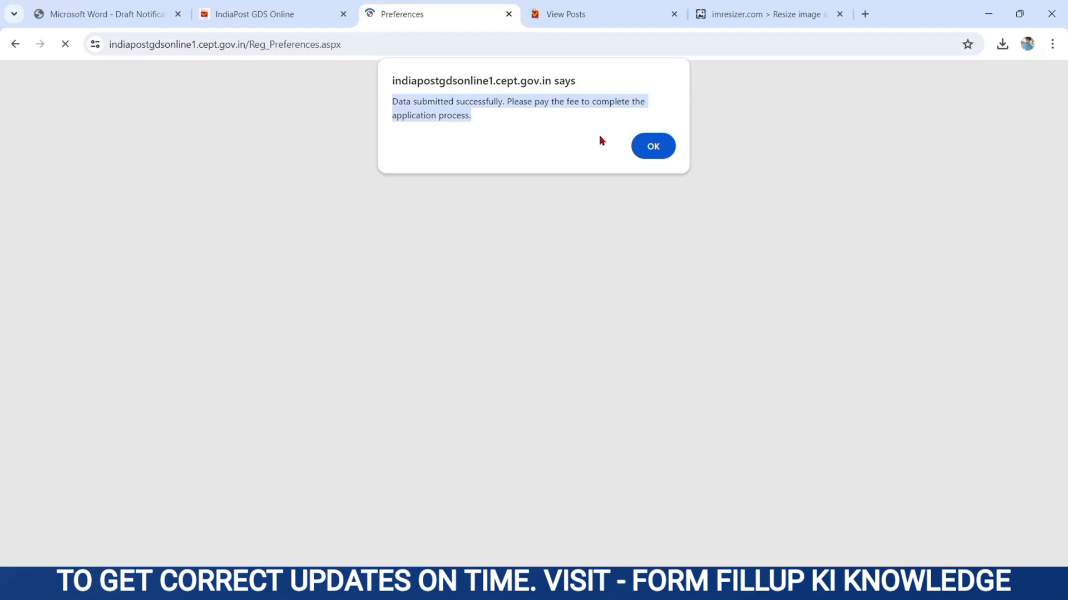
{"action": "left_click", "coordinate": [645, 146]}
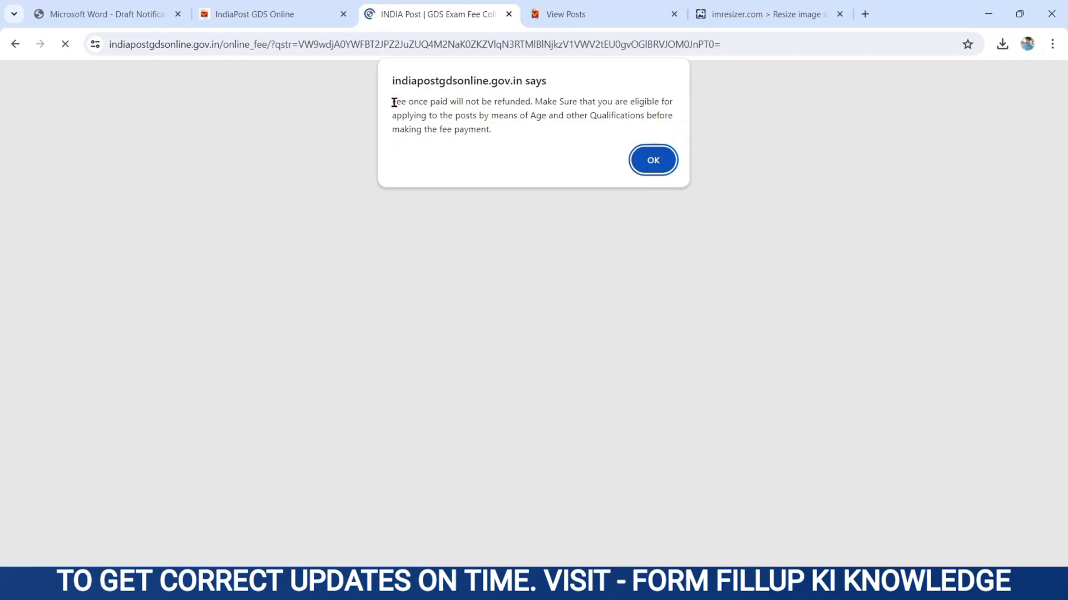
- Acknowledge the non-refundable fee warning and proceed to BillDesk to pay the ₹100 fee
{"action": "left_click_drag", "start_coordinate": [393, 102], "coordinate": [490, 119]}
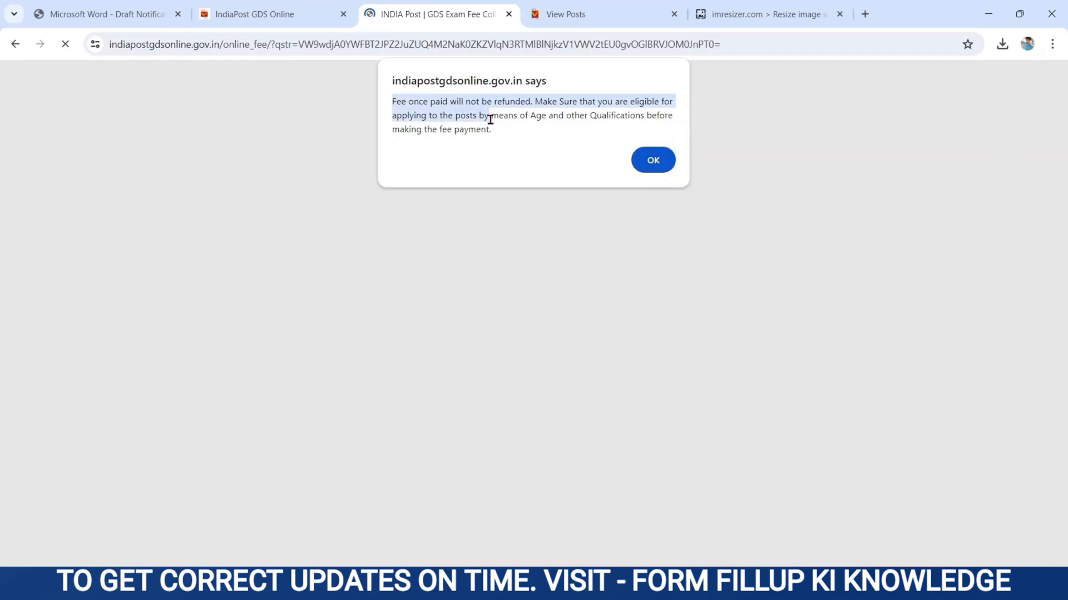
{"action": "left_click", "coordinate": [661, 163]}
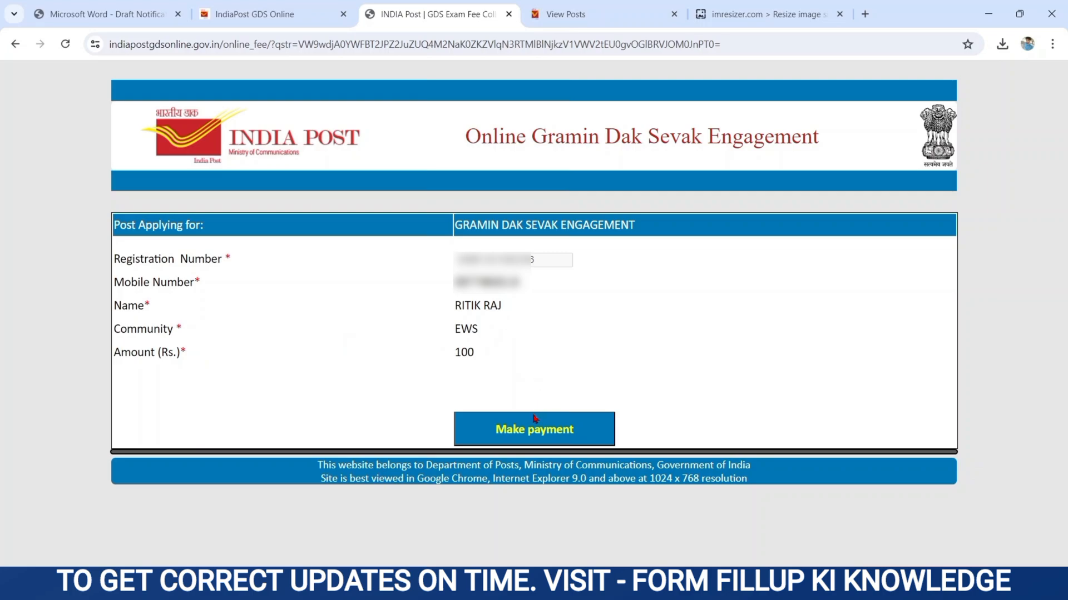
{"action": "left_click", "coordinate": [507, 433]}
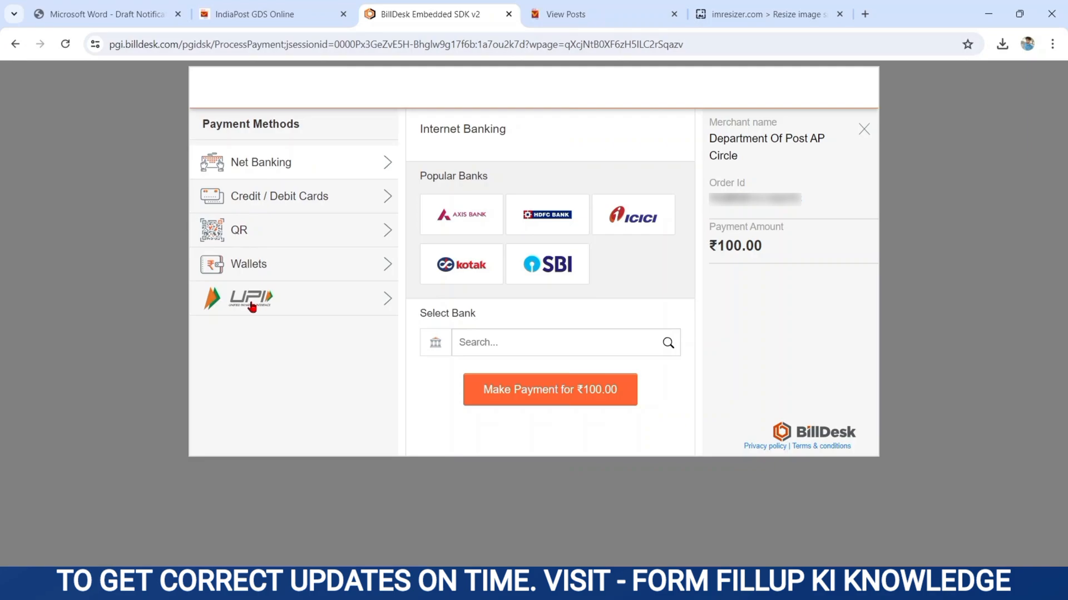
- Generate a BHIM UPI QR code for the ₹100 fee, then return to the IndiaPost GDS Online tab
{"action": "left_click", "coordinate": [245, 228]}
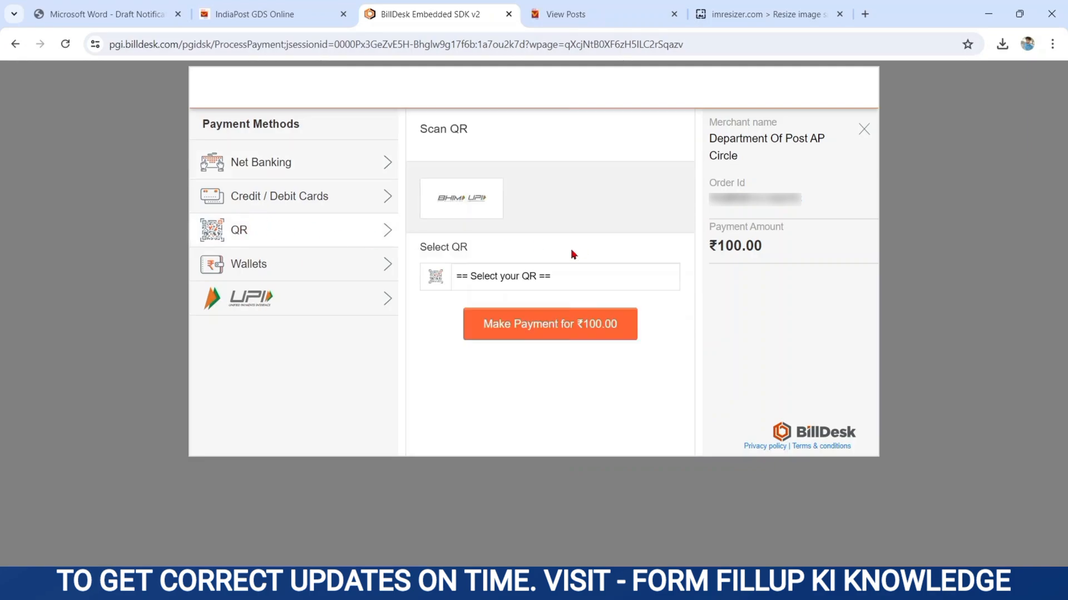
{"action": "left_click", "coordinate": [503, 280]}
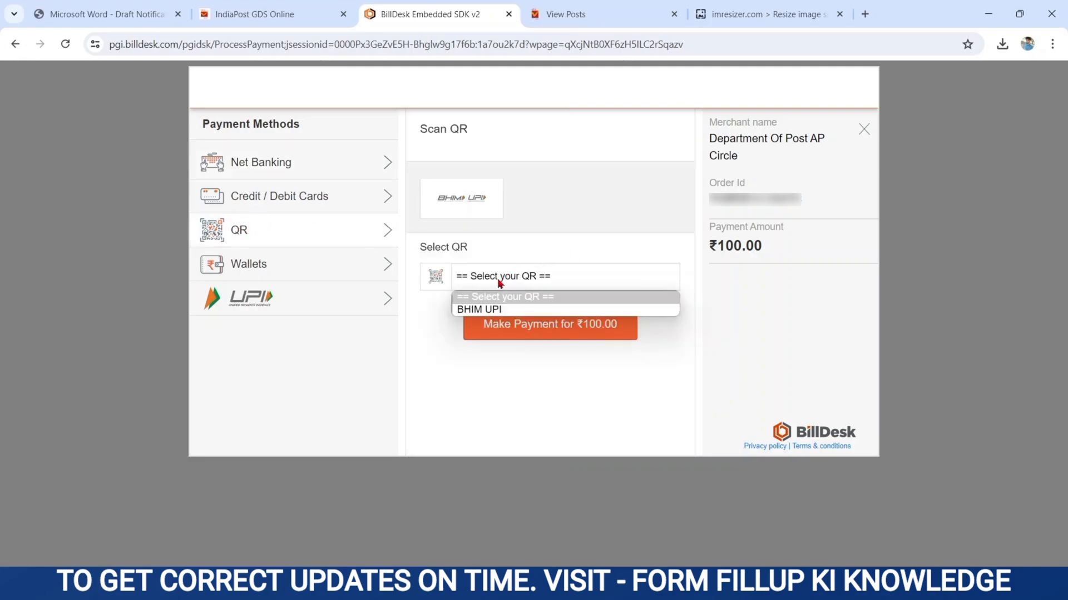
{"action": "left_click", "coordinate": [478, 310]}
{"action": "left_click", "coordinate": [538, 326]}
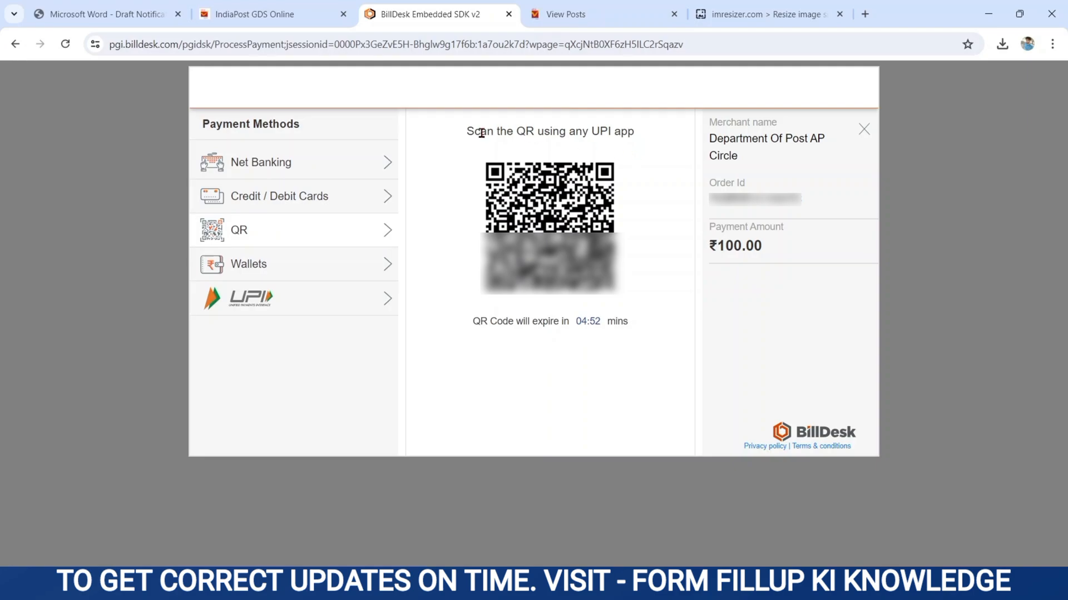
{"action": "left_click", "coordinate": [302, 16]}
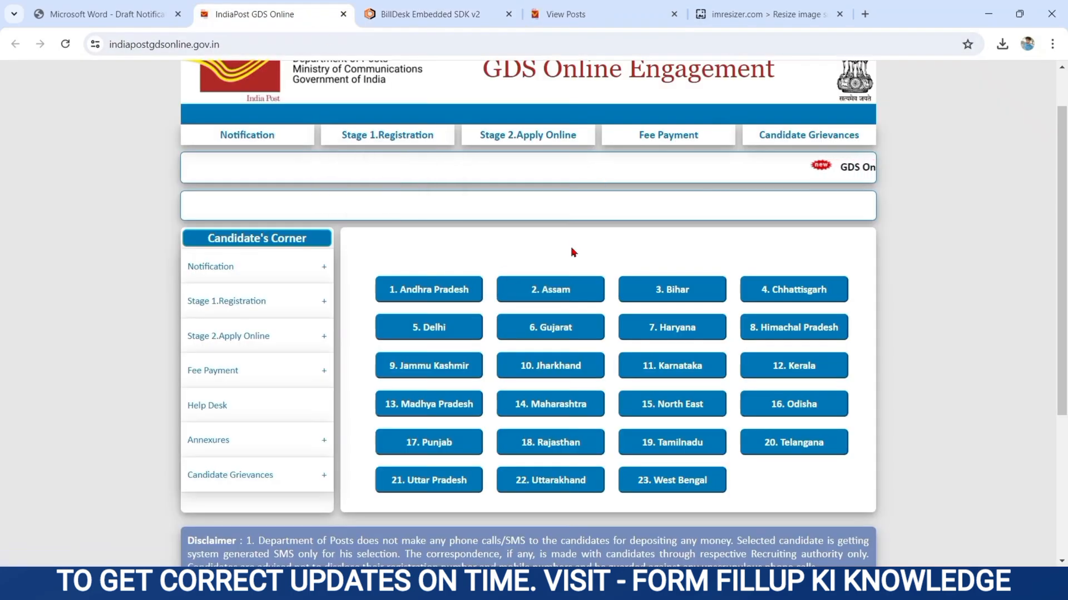